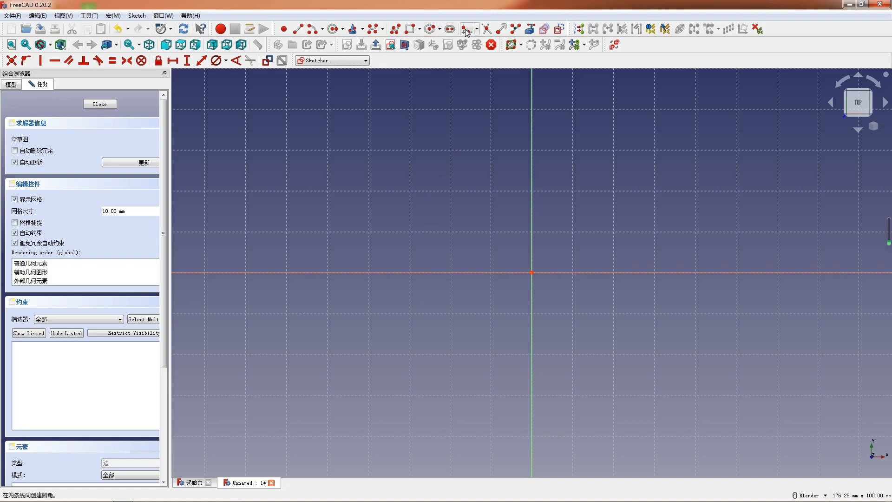
# - Sketch a horizontal slot along the X axis ending at the origin, about 43 mm between arc centres and about 11 mm in radius
pyautogui.click(449, 29)
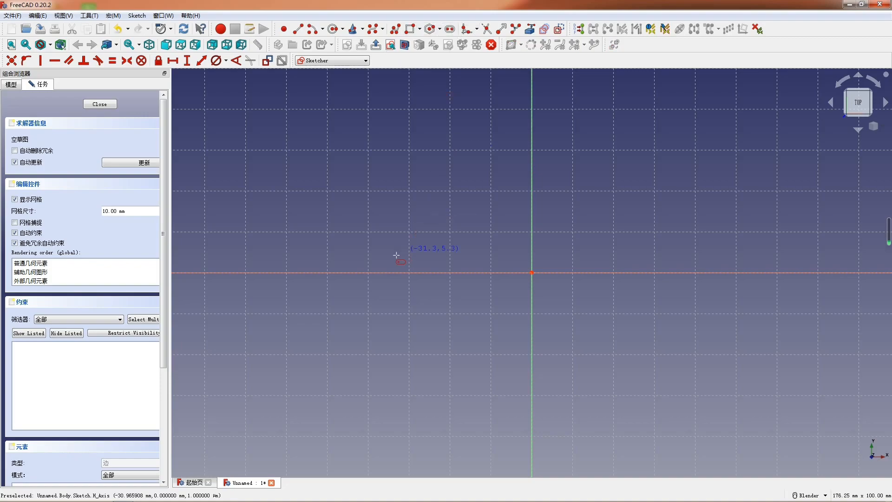
pyautogui.click(353, 273)
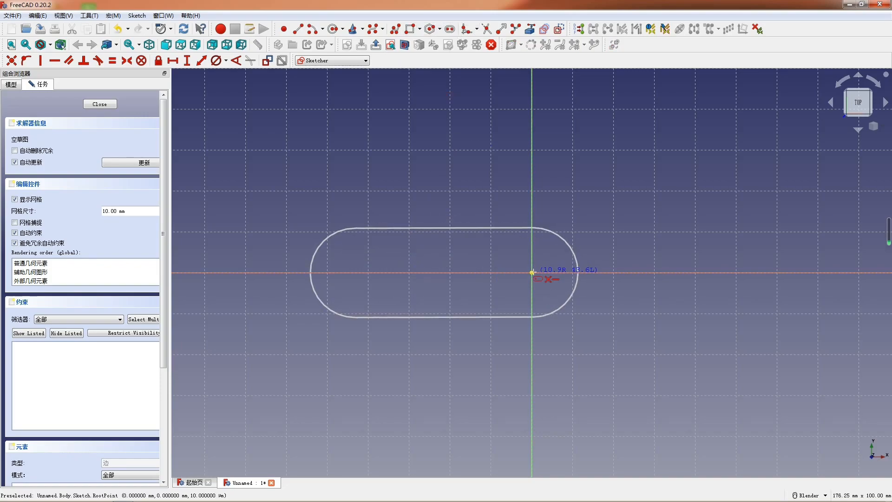
pyautogui.click(532, 273)
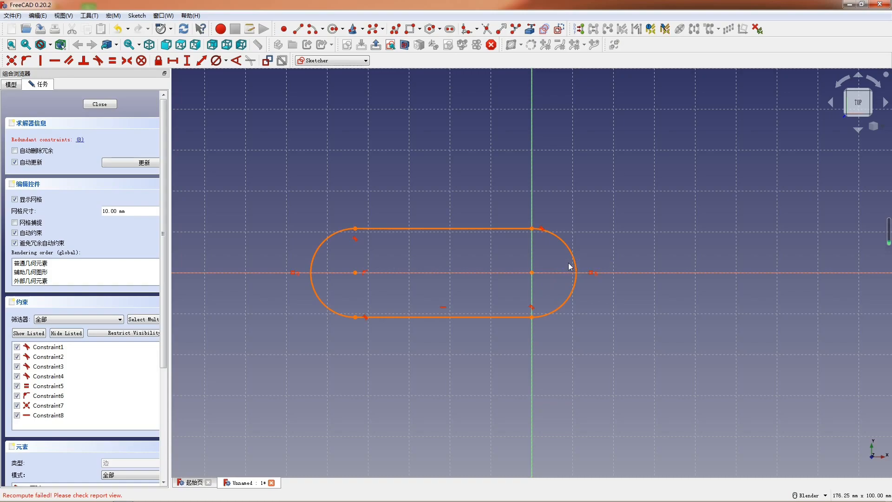
# - Undo the redundant automatic constraints on the slot and make its right arc centre coincident with the origin
pyautogui.hotkey('ctrl', 'z')
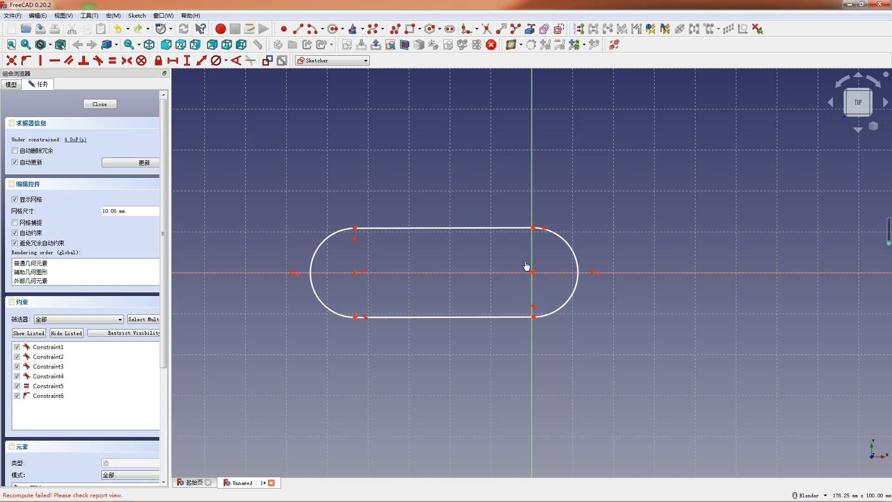
pyautogui.moveTo(525, 262); pyautogui.dragTo(537, 280)
pyautogui.press('c')
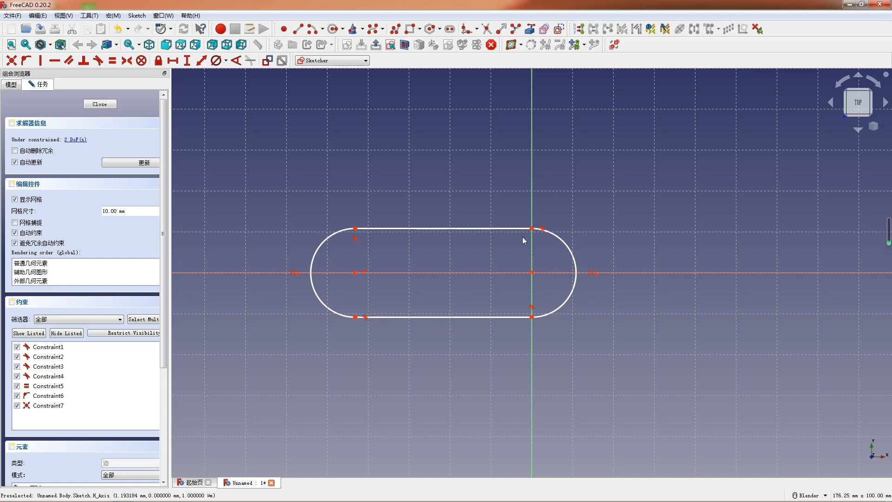
# - Constrain the diameter of the slot's right arc to 20 mm
pyautogui.click(562, 240)
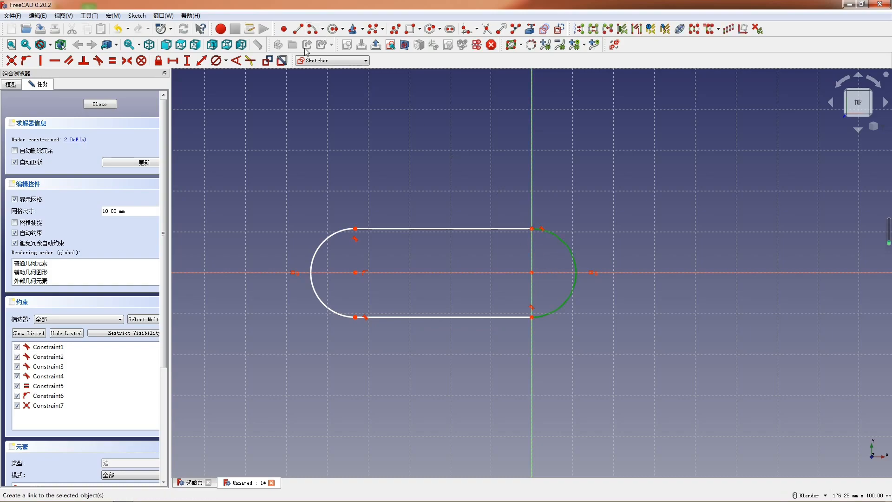
pyautogui.click(216, 61)
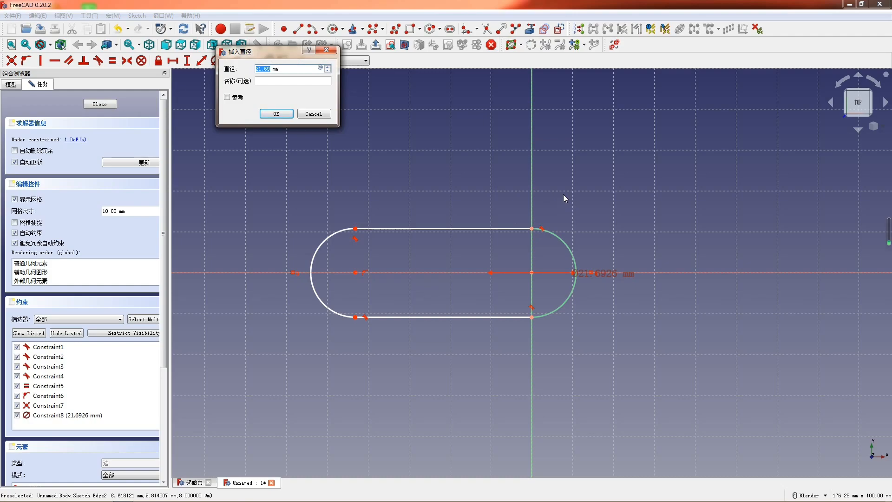
pyautogui.write('20')
pyautogui.press('Return')
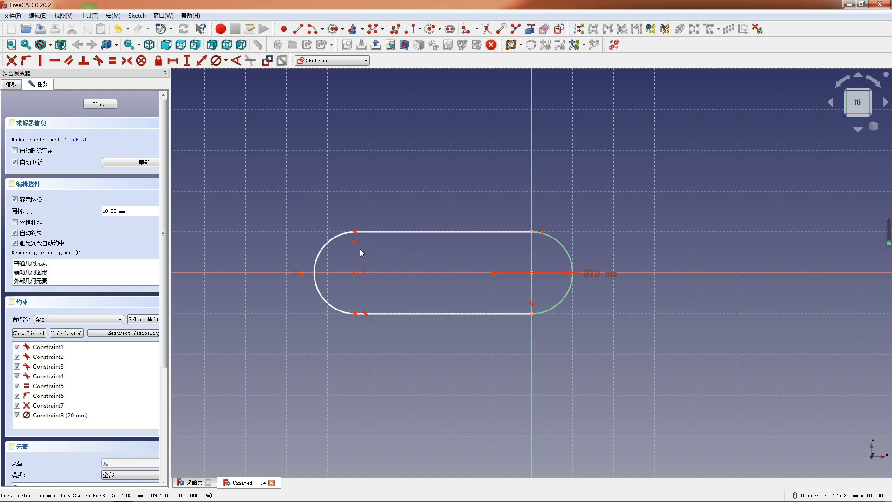
# - Constrain the horizontal distance between the slot's two arc centres to 32 mm
pyautogui.click(455, 232)
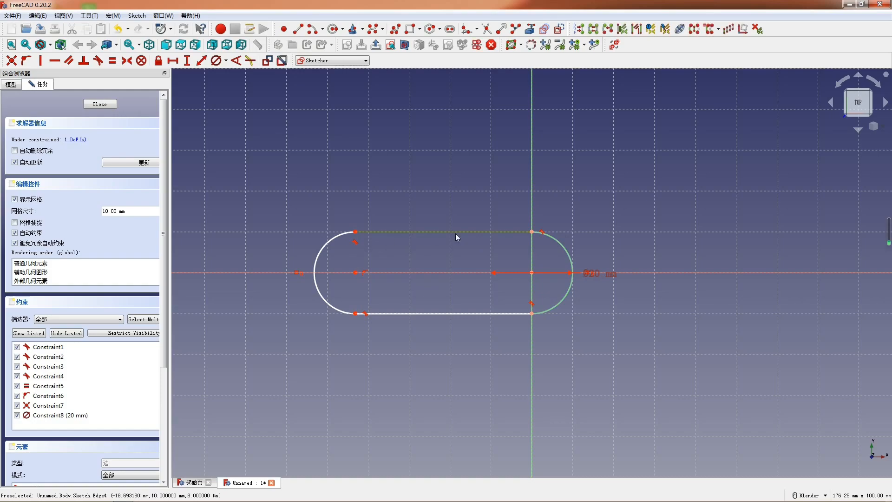
pyautogui.click(515, 268)
pyautogui.click(532, 272)
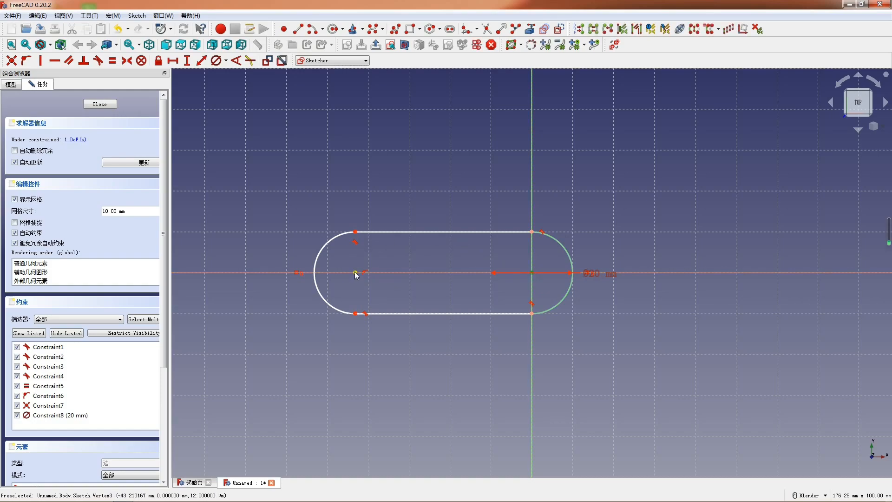
pyautogui.write('l')
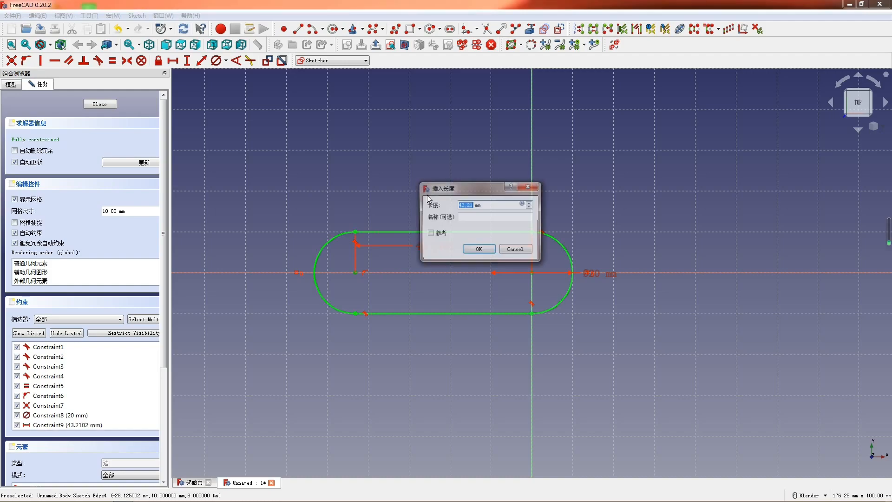
pyautogui.write('32')
pyautogui.press('Return')
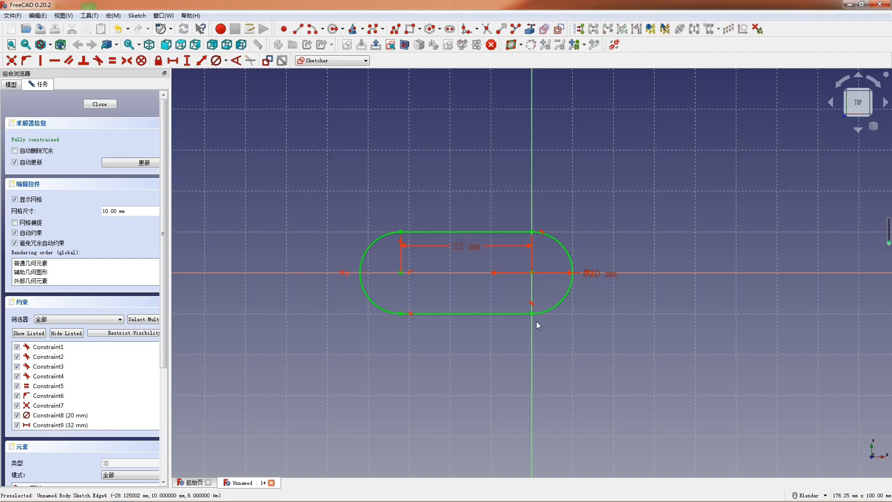
# - Close the slot sketch and pad it 8 mm
pyautogui.scroll(2, 492, 297)
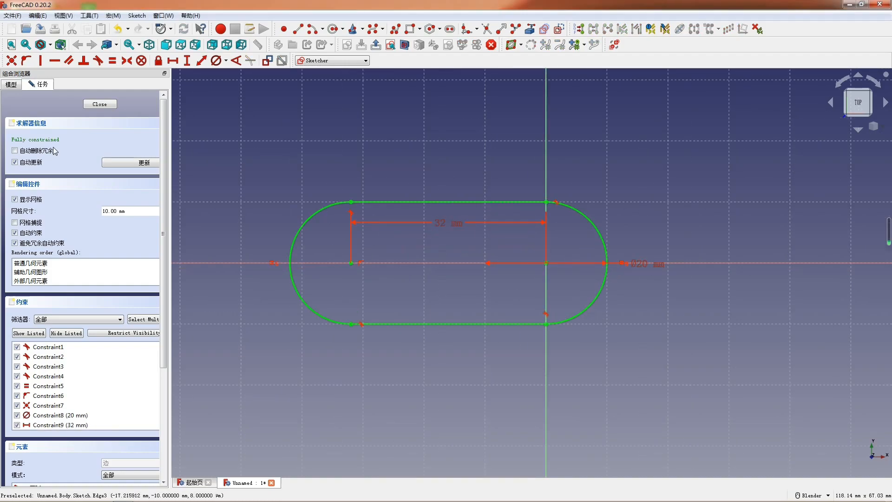
pyautogui.click(94, 105)
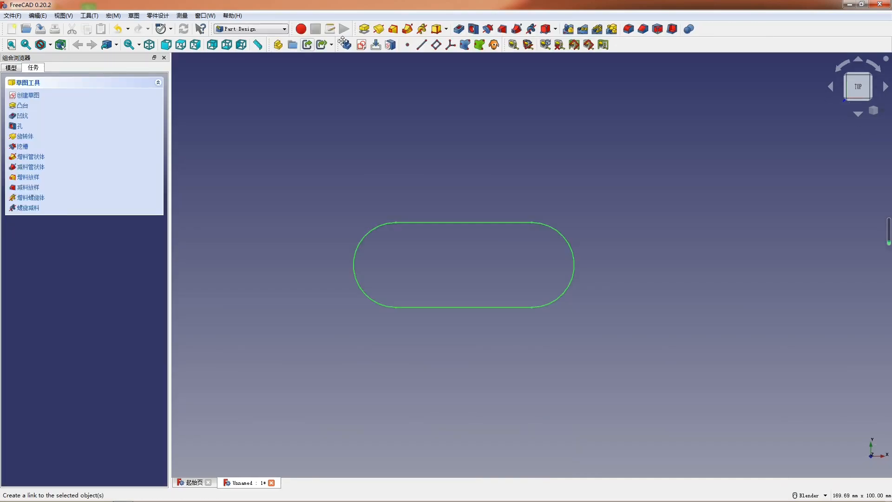
pyautogui.click(365, 29)
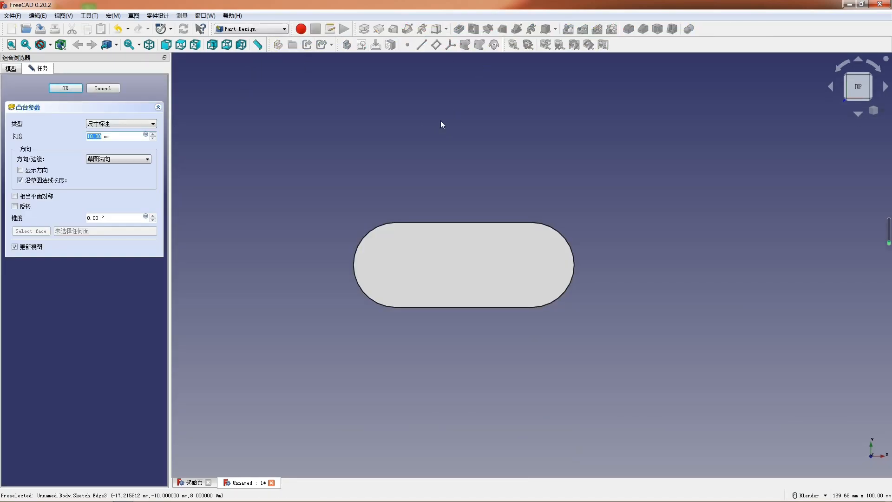
pyautogui.press('Return')
# - Start a sketch on the top face of the pad and link its left end arc as external geometry
pyautogui.moveTo(440, 120); pyautogui.dragTo(502, 150, button='middle')
pyautogui.press('2')
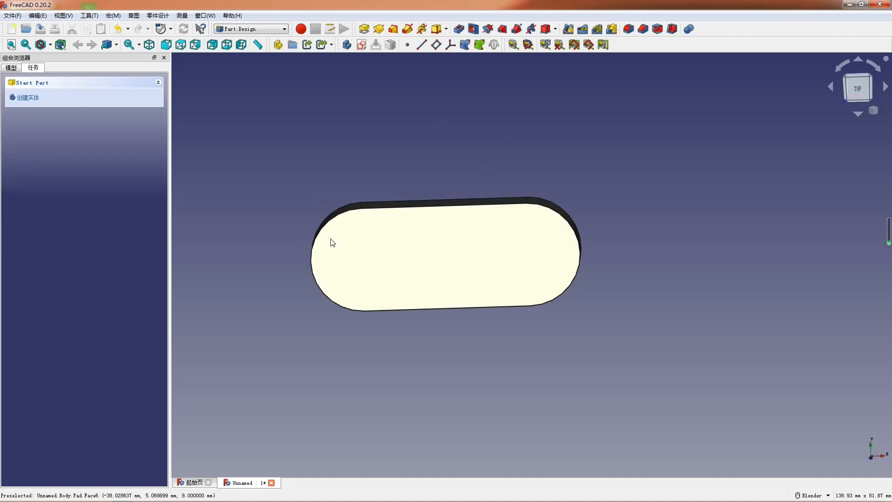
pyautogui.click(388, 242)
pyautogui.click(363, 47)
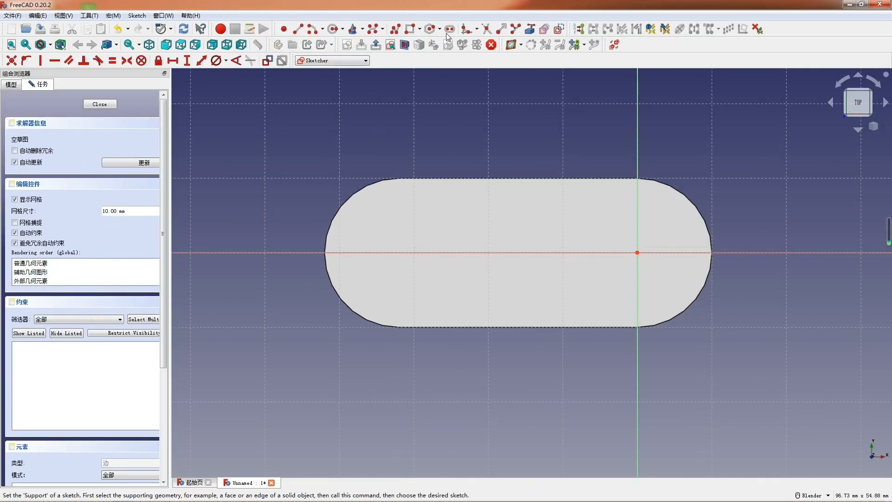
pyautogui.click(521, 44)
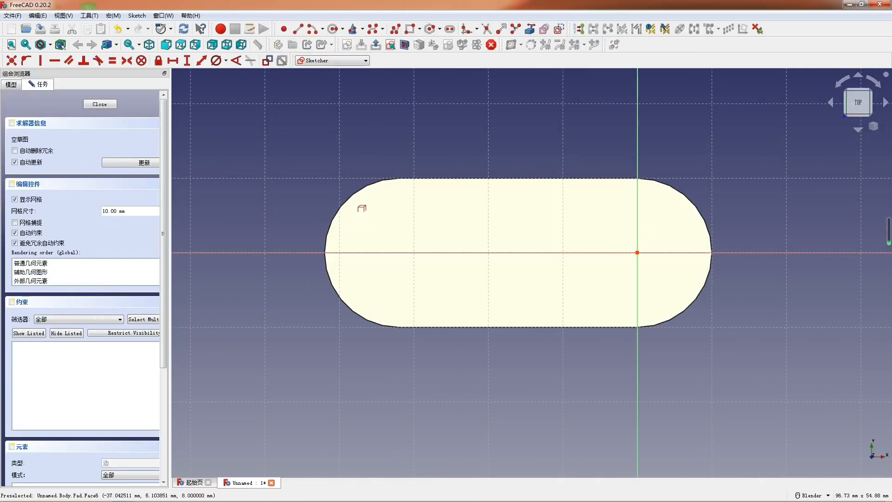
pyautogui.click(357, 196)
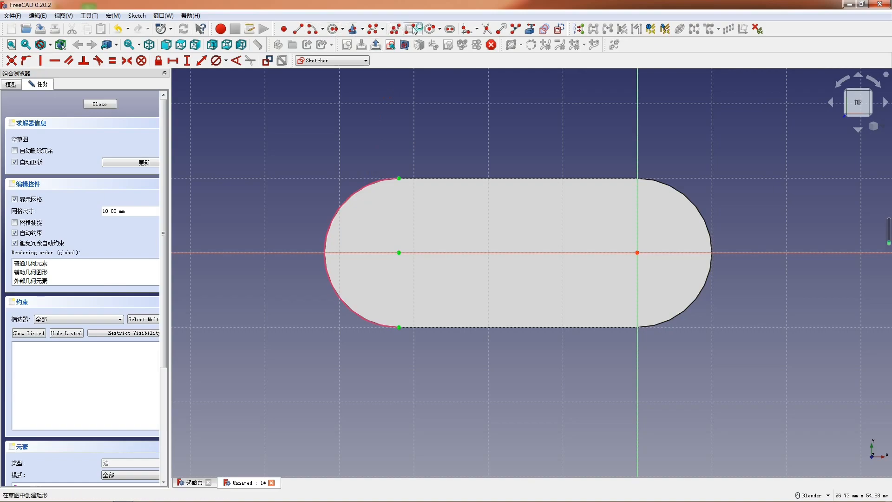
# - Sketch a slot from the linked arc's centre, about 20 mm between centres and 5 mm in radius, and constrain its right centre onto the X axis
pyautogui.click(450, 35)
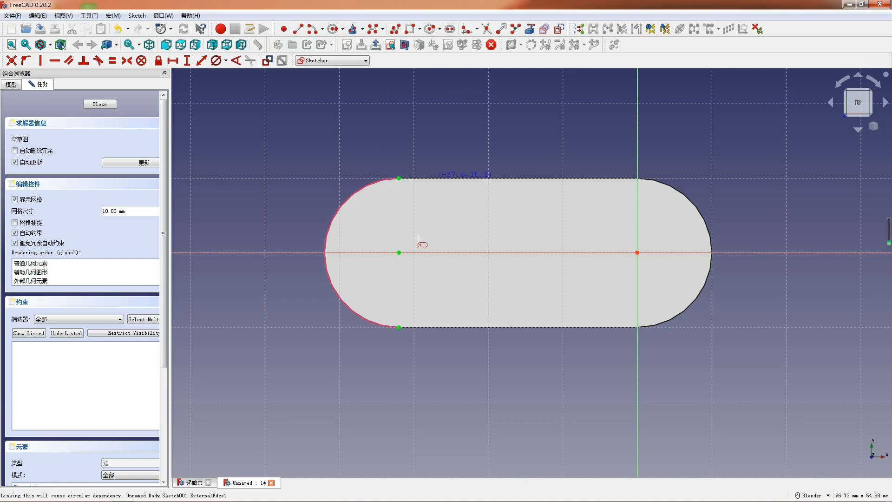
pyautogui.click(399, 253)
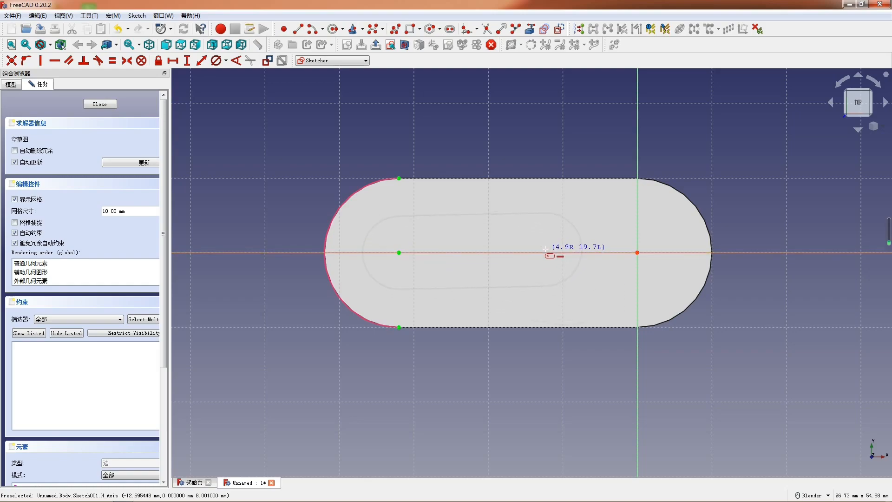
pyautogui.click(546, 250)
pyautogui.scroll(1, 544, 263)
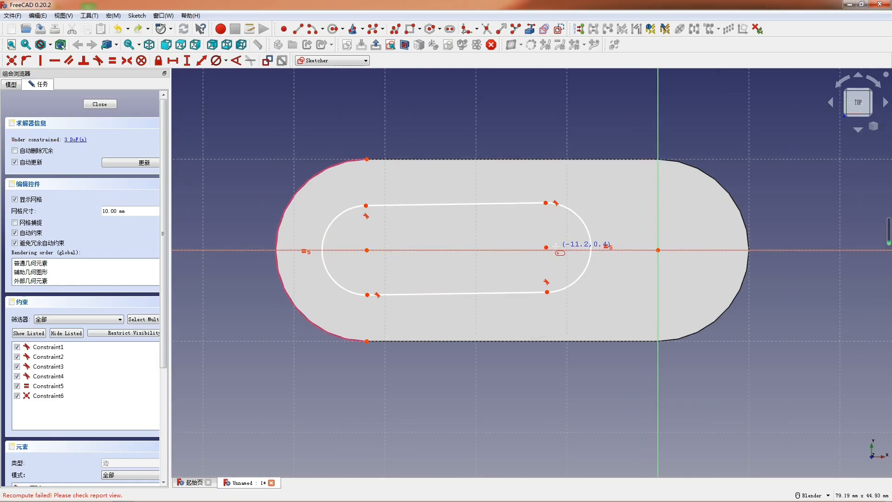
pyautogui.scroll(1, 565, 235)
pyautogui.click(543, 250)
pyautogui.click(545, 254)
pyautogui.press('o')
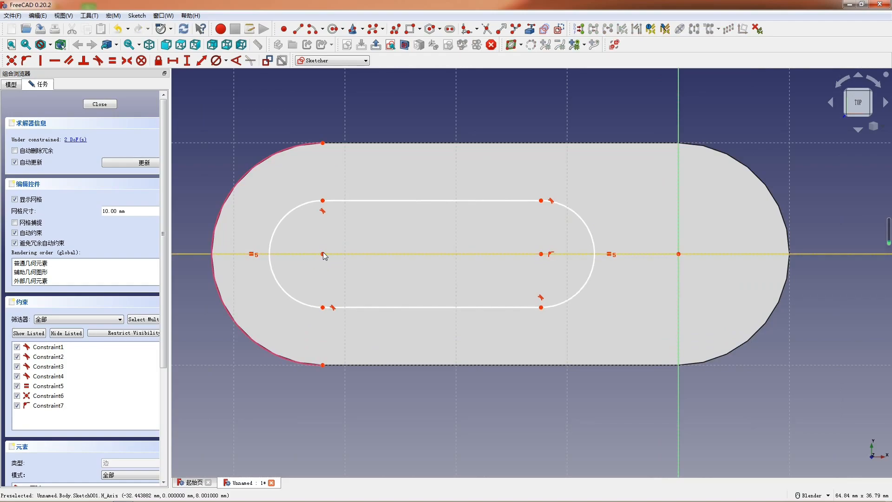
# - Constrain the diameter of the inner slot's left arc to 10 mm
pyautogui.click(281, 225)
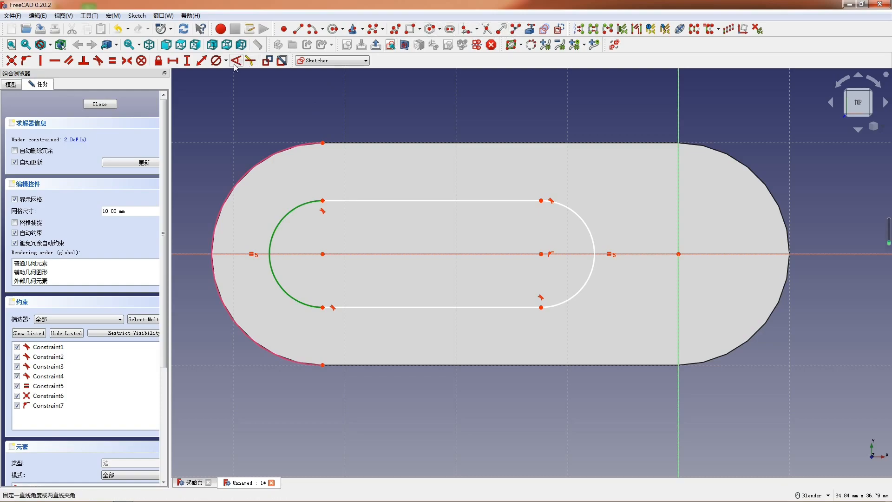
pyautogui.click(215, 61)
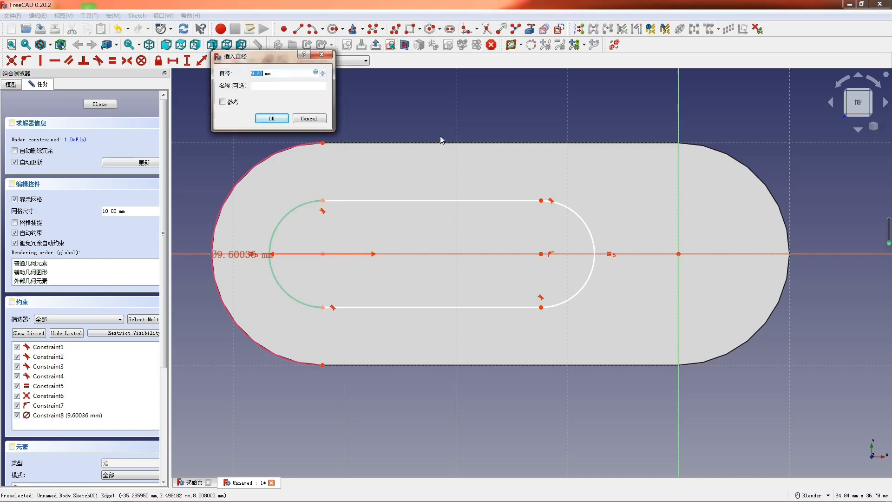
pyautogui.press('Return')
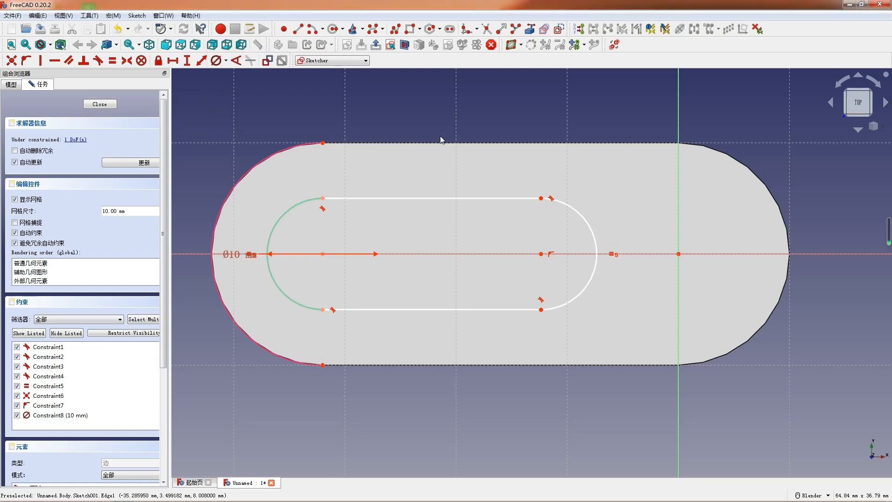
# - Constrain the horizontal distance between the inner slot's arc centres to 14 mm
pyautogui.click(323, 254)
pyautogui.click(540, 254)
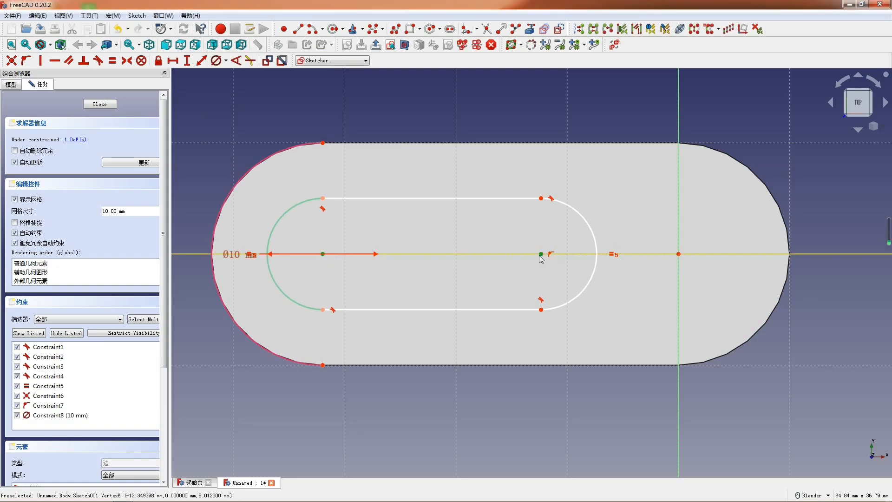
pyautogui.press('l')
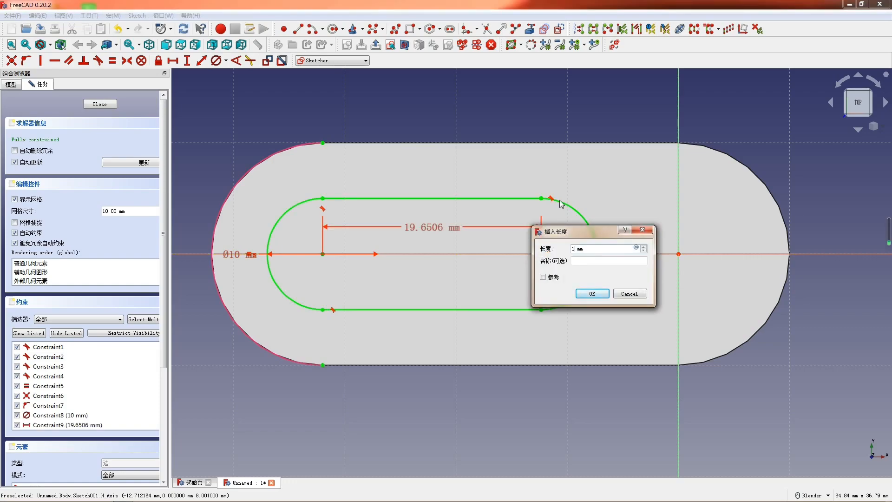
pyautogui.press('Return')
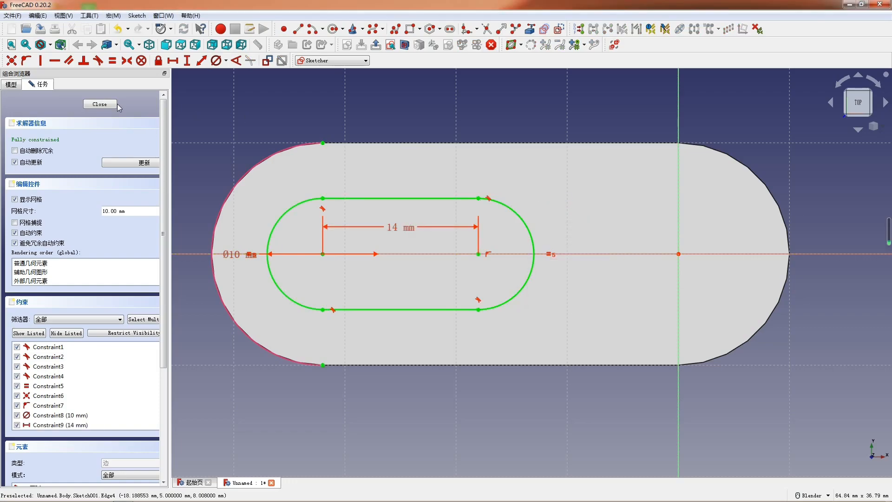
# - Close the inner slot sketch and pad it 3 mm
pyautogui.click(99, 104)
pyautogui.click(364, 29)
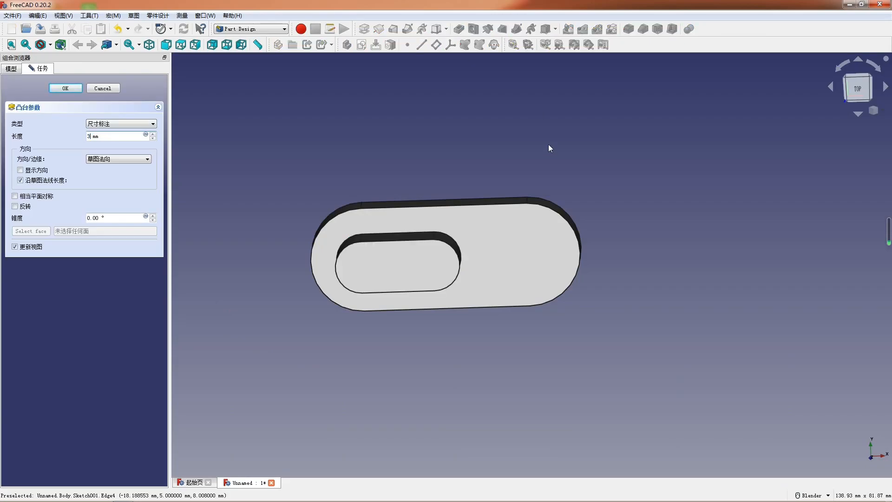
pyautogui.press('Return')
# - Start a sketch on the top face of the small raised slot and link its left arc as external geometry
pyautogui.scroll(3, 417, 246)
pyautogui.click(418, 247)
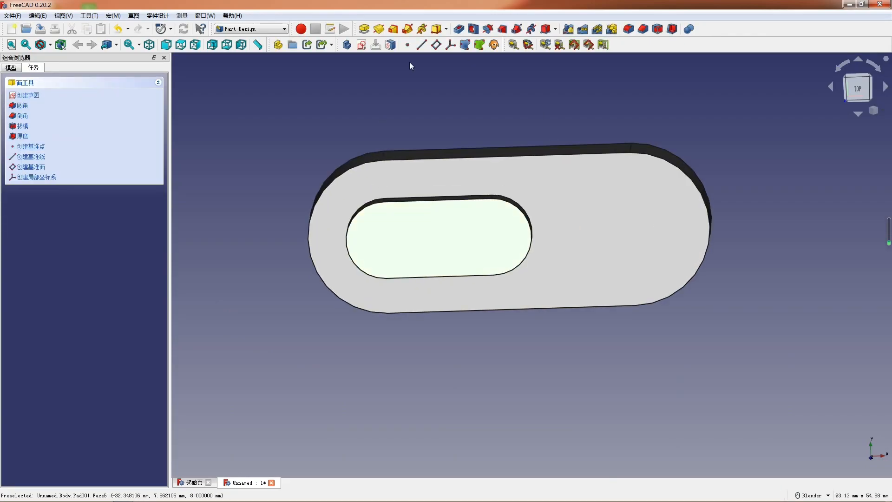
pyautogui.click(363, 45)
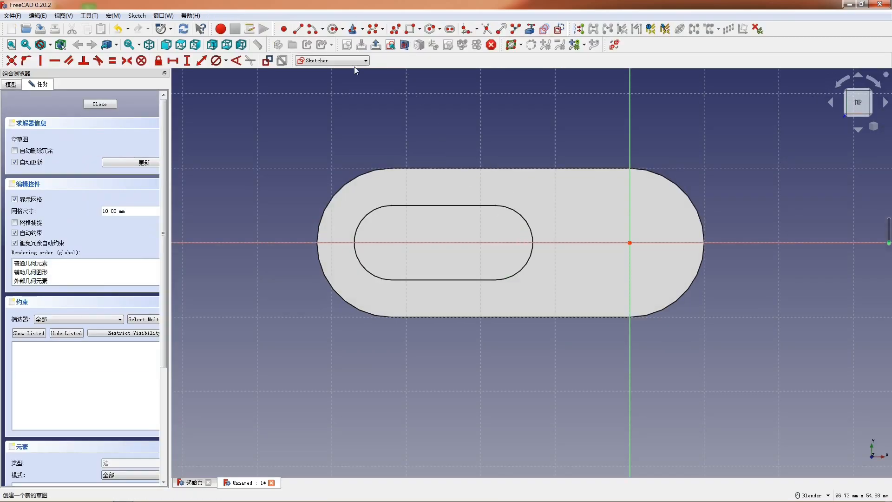
pyautogui.scroll(1, 382, 210)
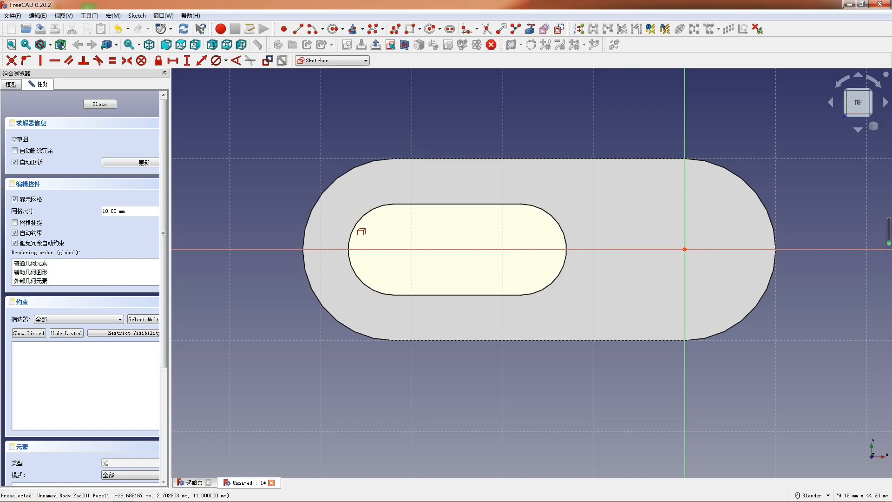
pyautogui.click(357, 225)
# - Sketch a smaller slot inside the raised face, starting at the linked arc's centre and about 12 mm between arc centres
pyautogui.click(450, 31)
pyautogui.click(393, 249)
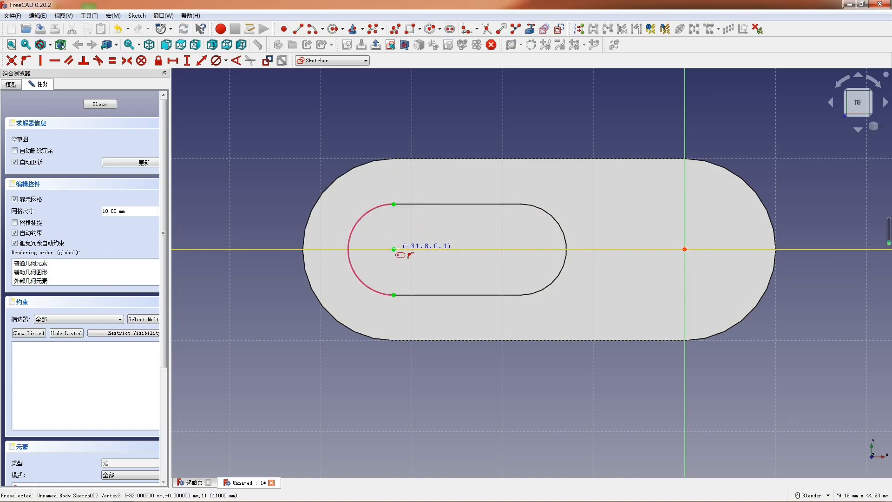
pyautogui.click(508, 252)
pyautogui.scroll(1, 507, 254)
pyautogui.press('Escape')
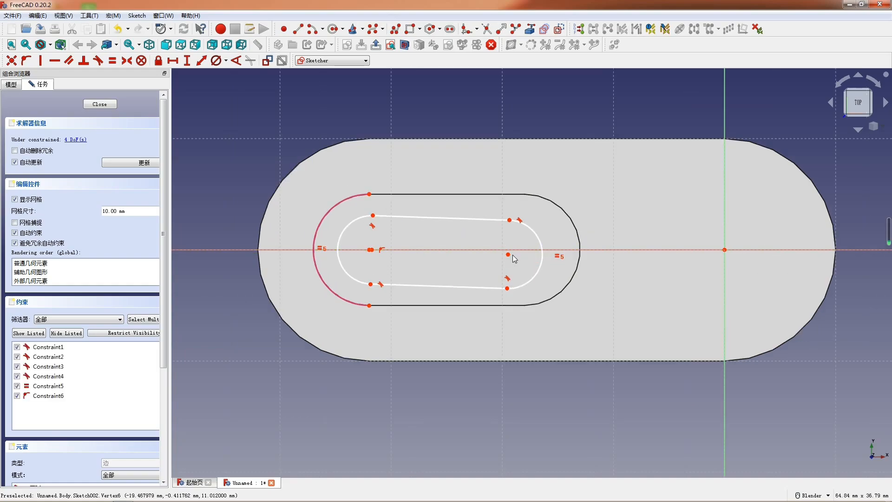
# - Constrain the smaller slot's right arc centre onto the horizontal axis
pyautogui.click(508, 255)
pyautogui.click(513, 250)
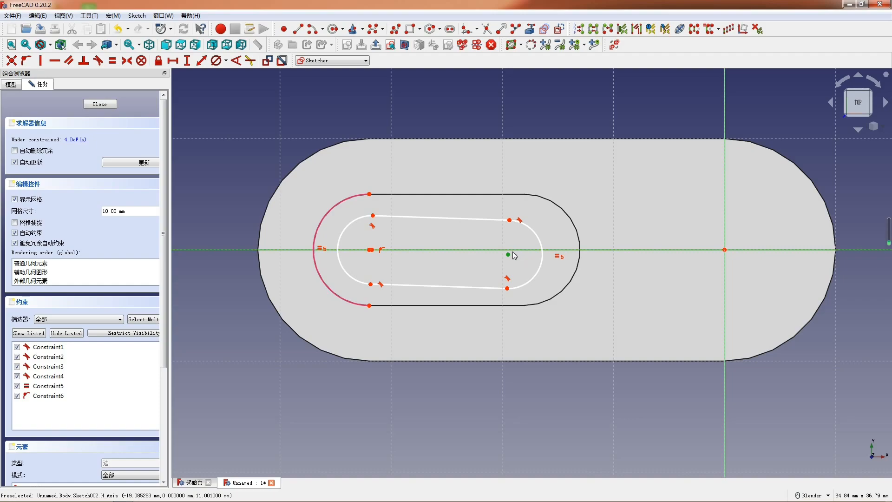
pyautogui.press('o')
# - Try to make the smaller slot's left arc centre coincident with the linked arc's centre
pyautogui.scroll(2, 370, 250)
pyautogui.press('c')
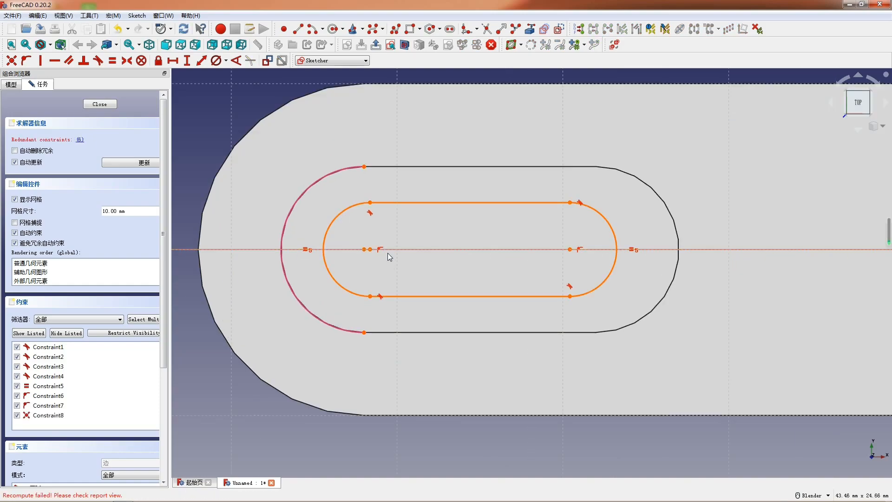
pyautogui.press('super')
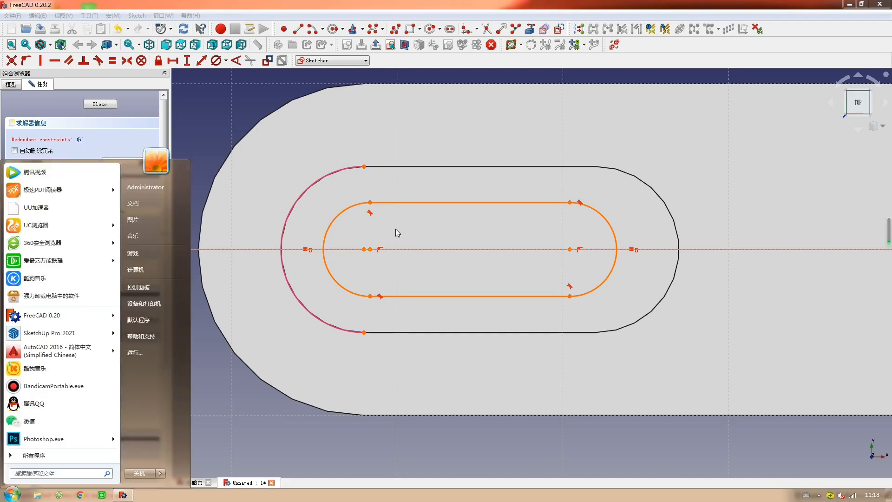
pyautogui.press('Escape')
pyautogui.hotkey('ctrl', 'z')
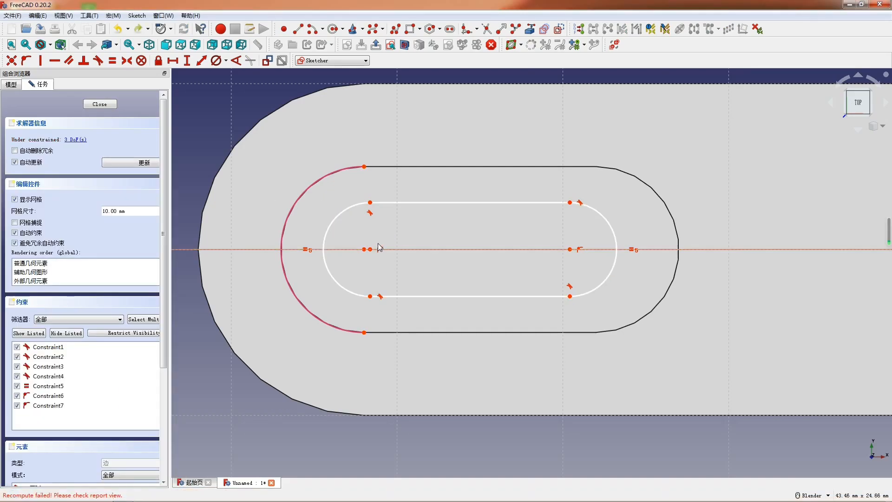
# - Remove the left arc centre's axis constraint and make that centre coincident with the linked arc's centre
pyautogui.hotkey('ctrl', 'z')
pyautogui.moveTo(347, 229); pyautogui.dragTo(395, 258)
pyautogui.press('c')
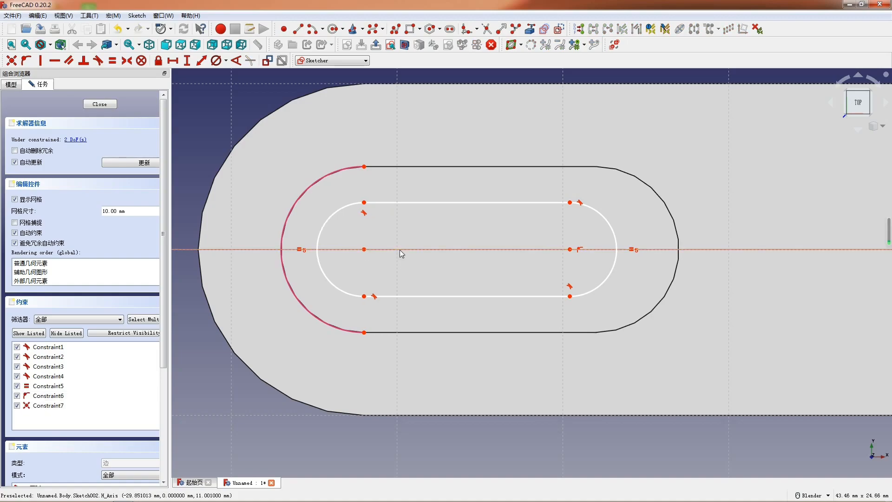
# - Constrain the diameter of the smaller slot's left arc to 6 mm
pyautogui.click(330, 218)
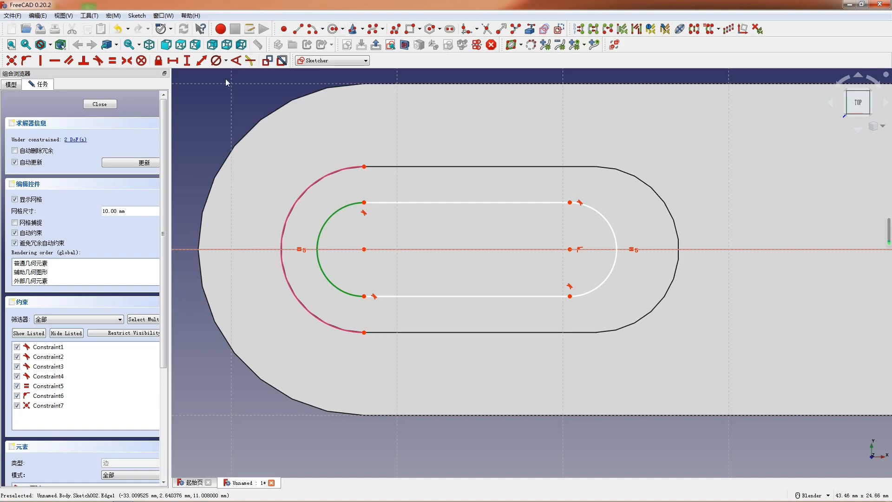
pyautogui.click(216, 60)
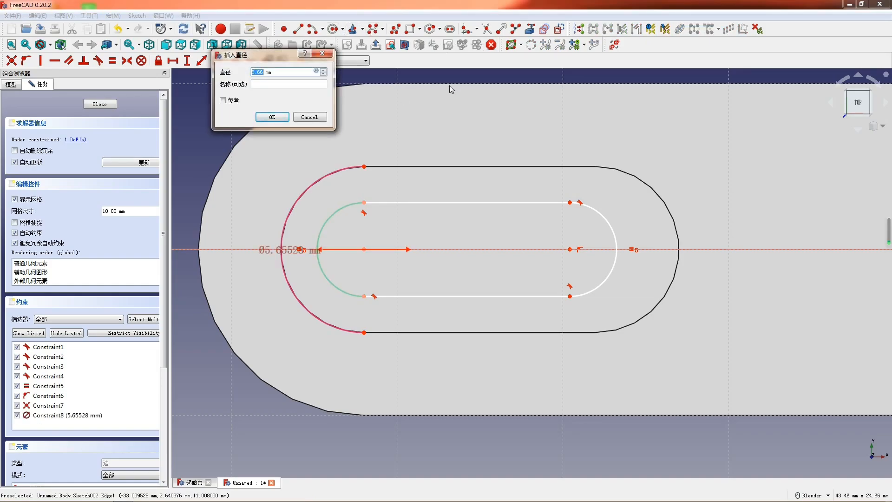
pyautogui.write('6')
pyautogui.press('Return')
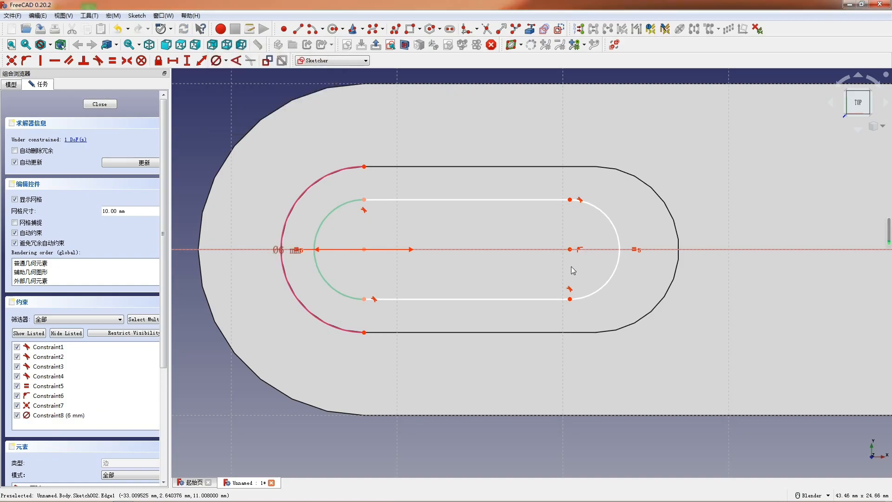
# - Set the horizontal distance between the smaller slot's two arc centres to 14 mm
pyautogui.click(570, 250)
pyautogui.click(364, 250)
pyautogui.write('l14')
pyautogui.press('Return')
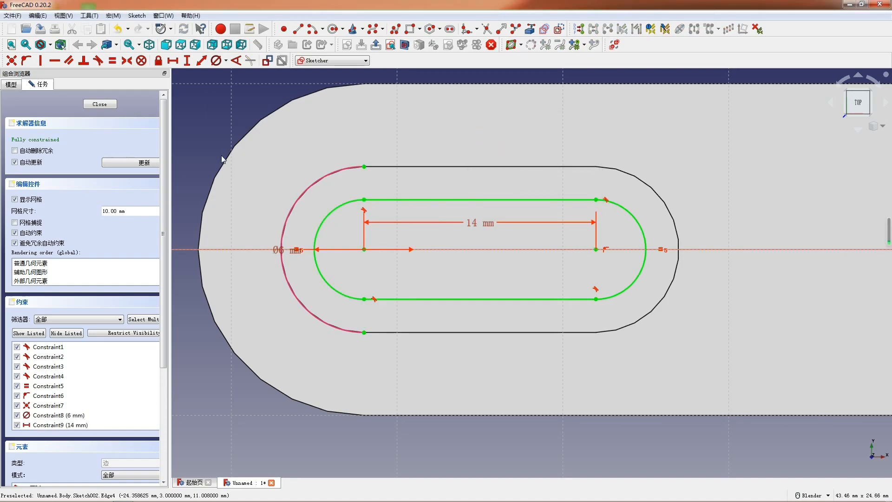
# - Close the smaller slot sketch and pocket it through all of the part
pyautogui.click(99, 103)
pyautogui.click(458, 29)
pyautogui.click(109, 124)
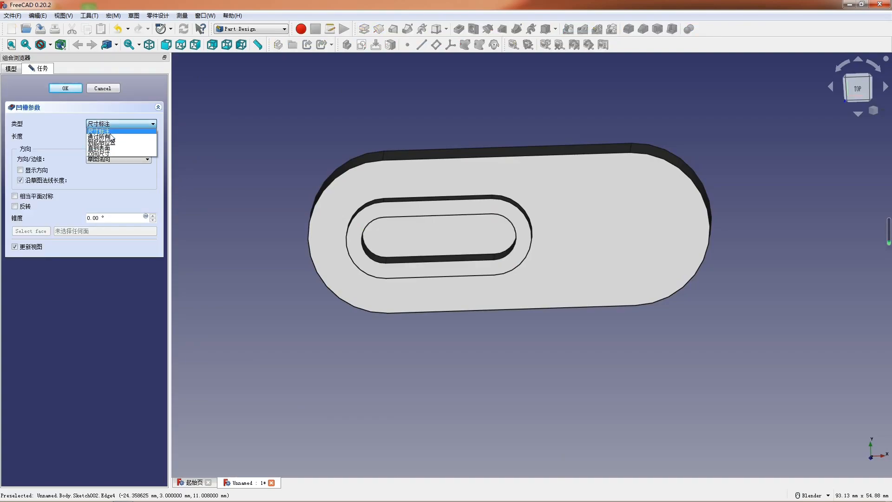
pyautogui.click(98, 137)
pyautogui.moveTo(687, 260); pyautogui.dragTo(703, 182, button='middle')
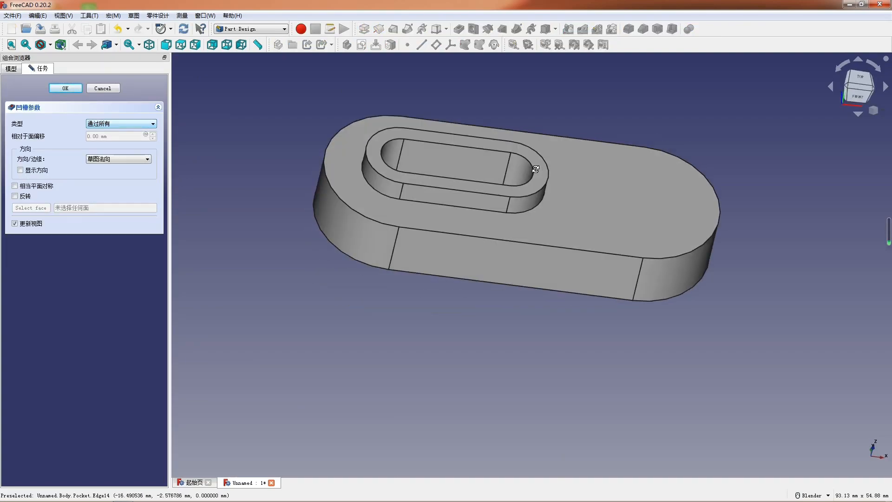
pyautogui.click(702, 183)
pyautogui.click(65, 88)
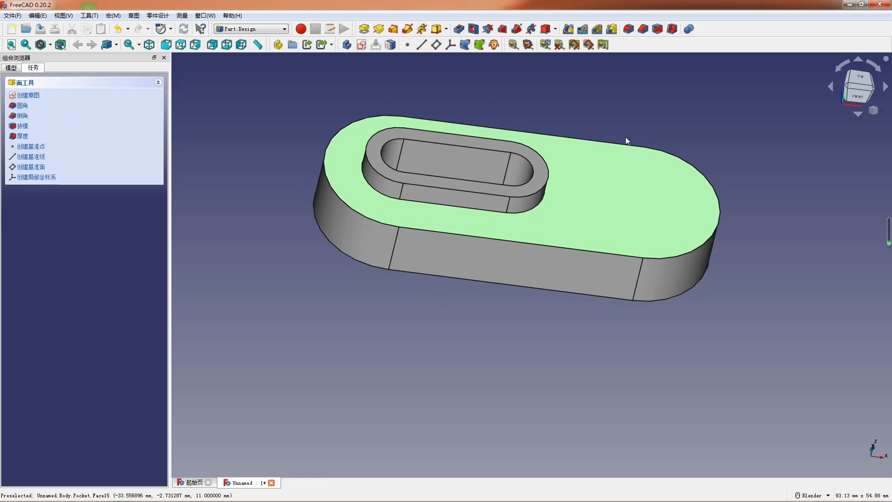
# - Start a sketch on the base plate's top face and draw a circle about 20 mm in diameter centred on the origin
pyautogui.click(362, 44)
pyautogui.scroll(4, 693, 229)
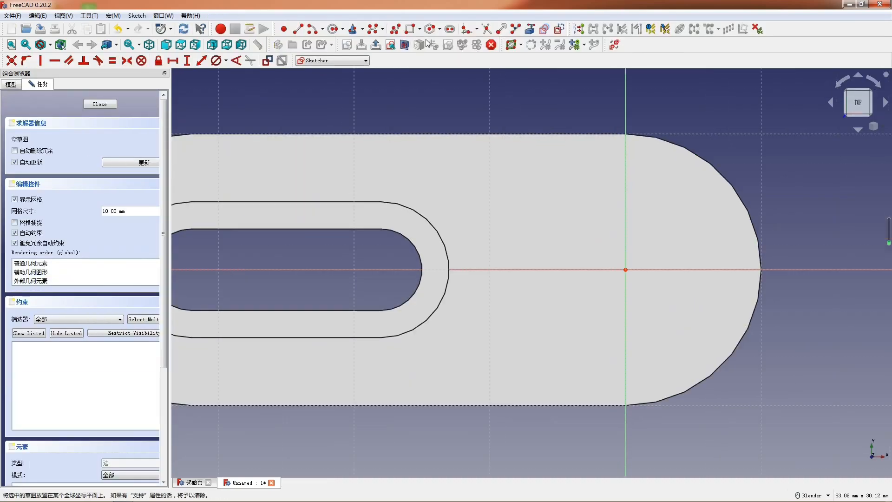
pyautogui.click(333, 29)
pyautogui.click(625, 269)
pyautogui.click(626, 135)
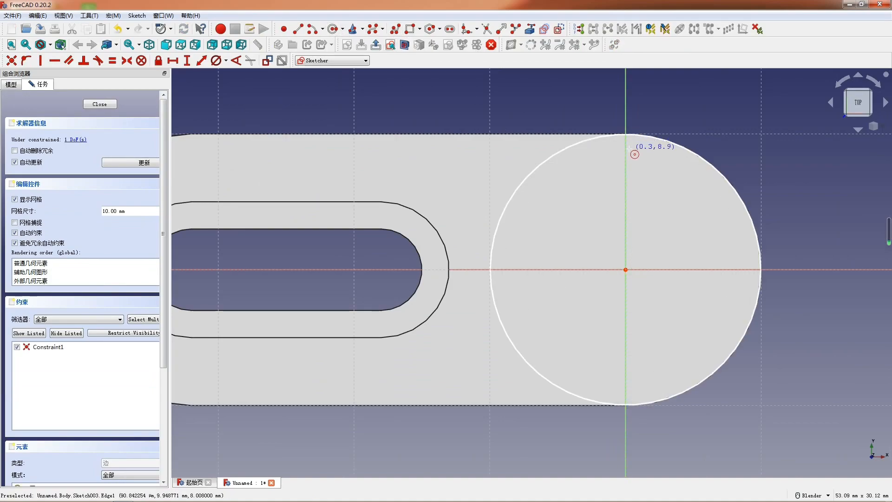
# - Constrain the circle's diameter to 20 mm
pyautogui.click(216, 62)
pyautogui.click(563, 150)
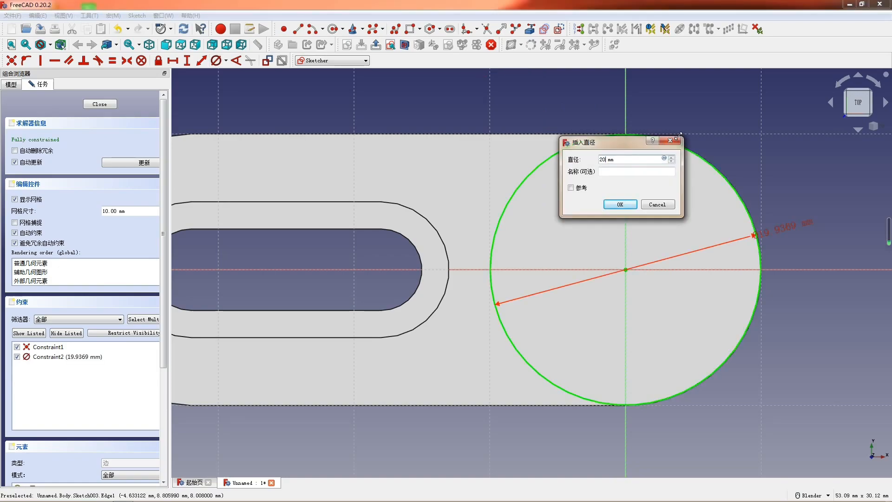
pyautogui.press('Return')
# - Close the circle sketch and pad it 12 mm
pyautogui.click(108, 106)
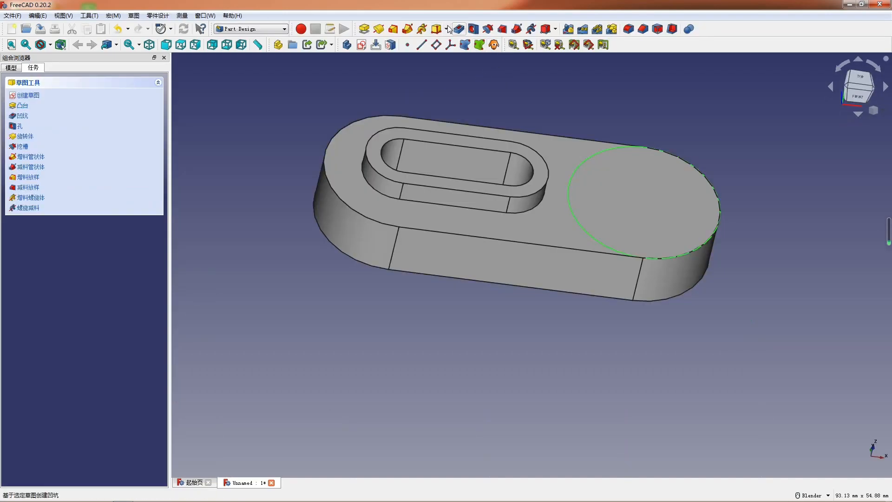
pyautogui.click(364, 29)
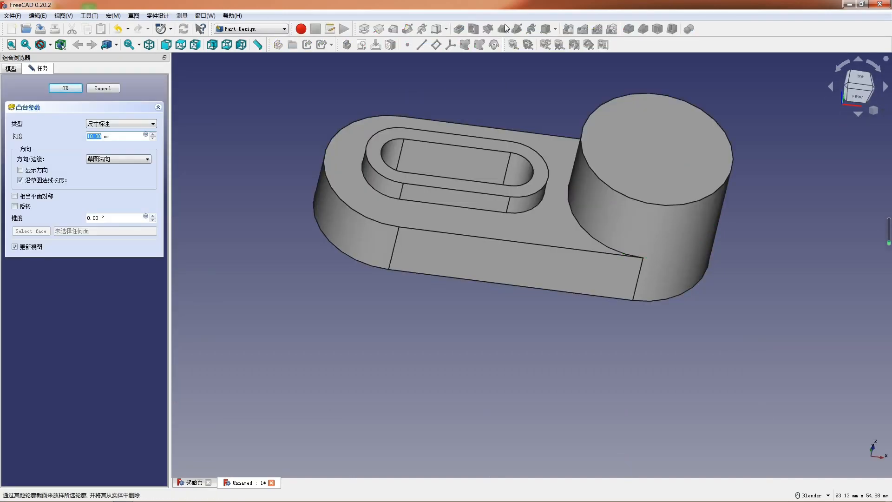
pyautogui.write('12')
pyautogui.press('Return')
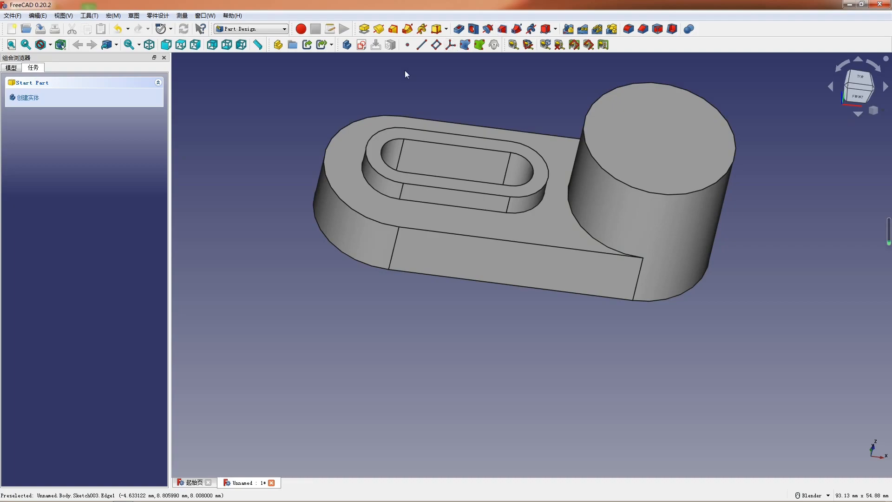
# - Start a sketch on the cylinder's top face and draw a circle about 12.8 mm in diameter centred on the origin
pyautogui.click(677, 119)
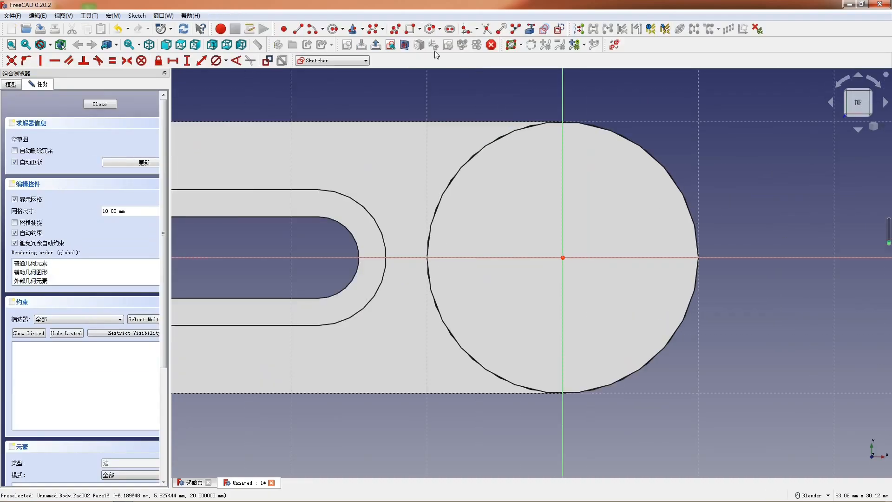
pyautogui.click(334, 30)
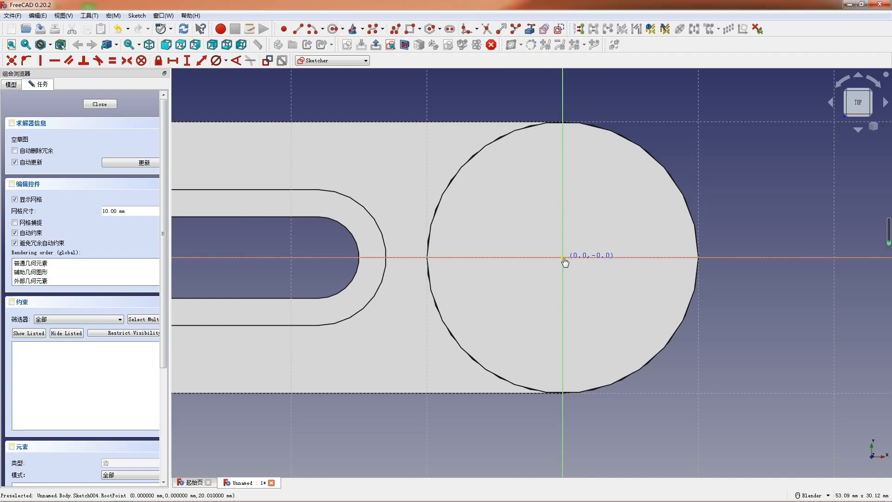
pyautogui.click(555, 170)
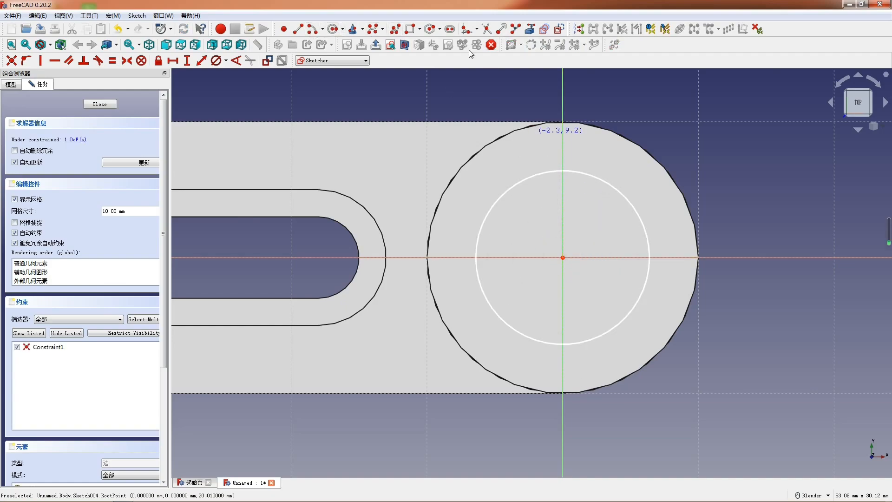
# - Constrain the diameter of the circle on the cylinder's top face to 14 mm
pyautogui.click(215, 61)
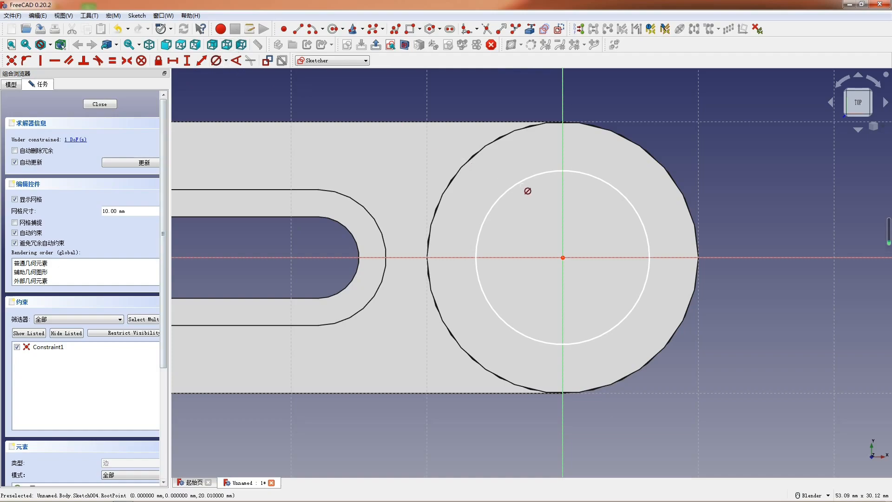
pyautogui.click(637, 216)
pyautogui.write('14')
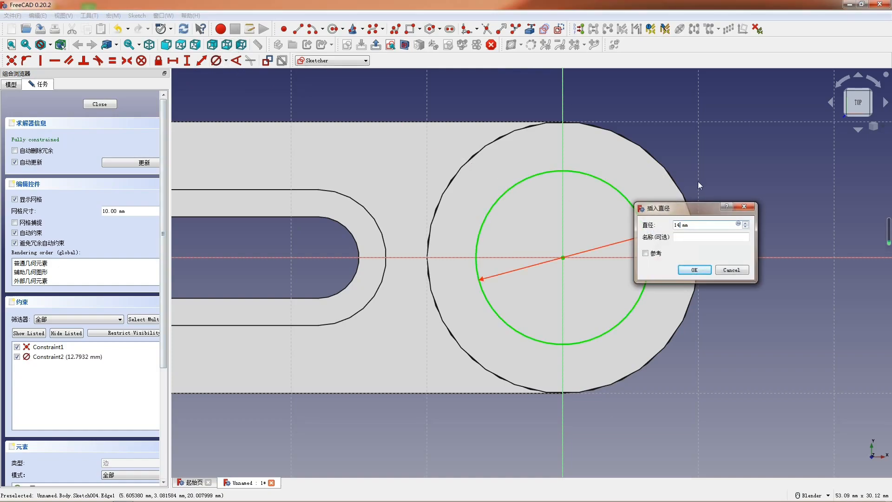
pyautogui.press('Return')
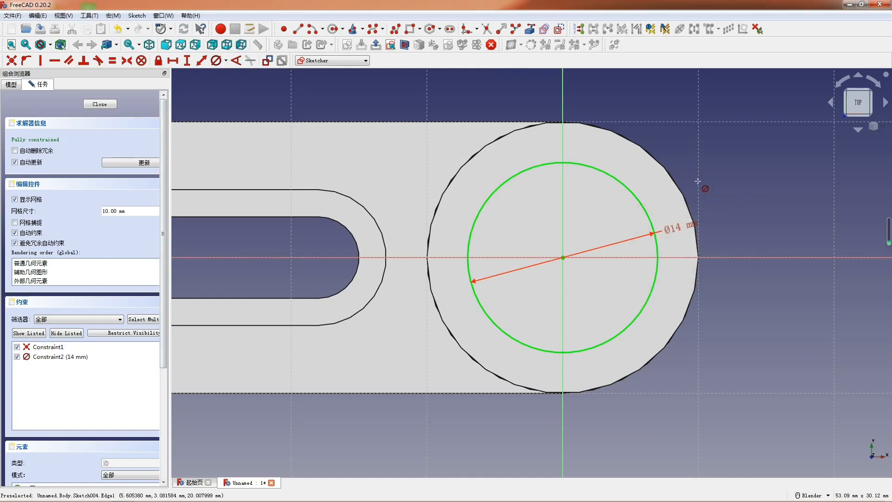
# - Close the sketch and pocket the 14 mm circle through all to bore out the cylinder
pyautogui.click(99, 103)
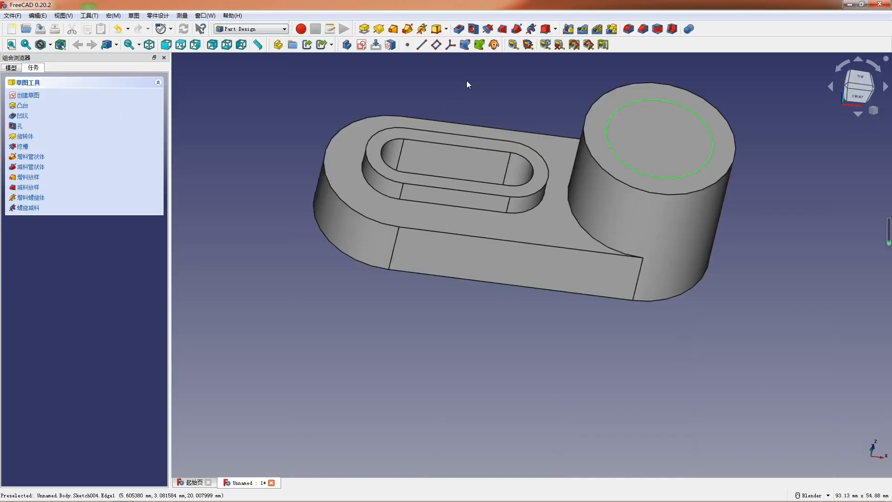
pyautogui.click(459, 30)
pyautogui.click(106, 124)
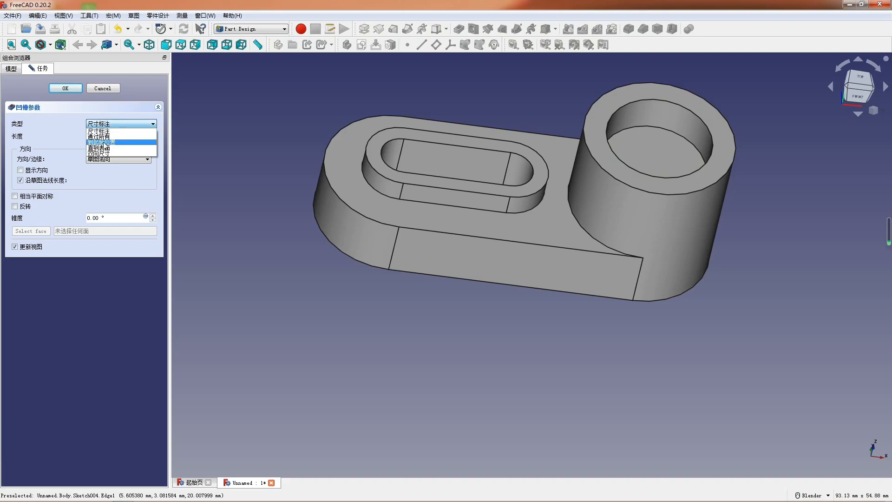
pyautogui.click(114, 134)
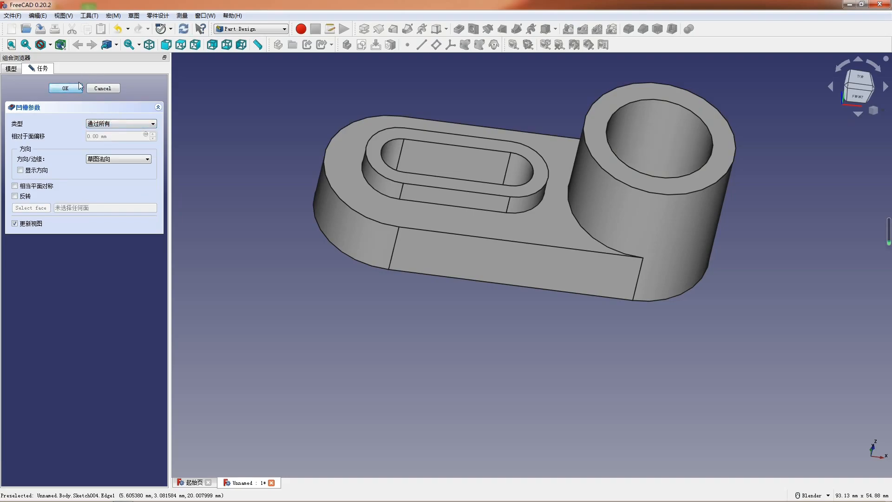
pyautogui.click(77, 88)
# - Orient the model to the front view and switch to the TechDraw workbench
pyautogui.click(12, 45)
pyautogui.moveTo(304, 180); pyautogui.dragTo(266, 63, button='middle')
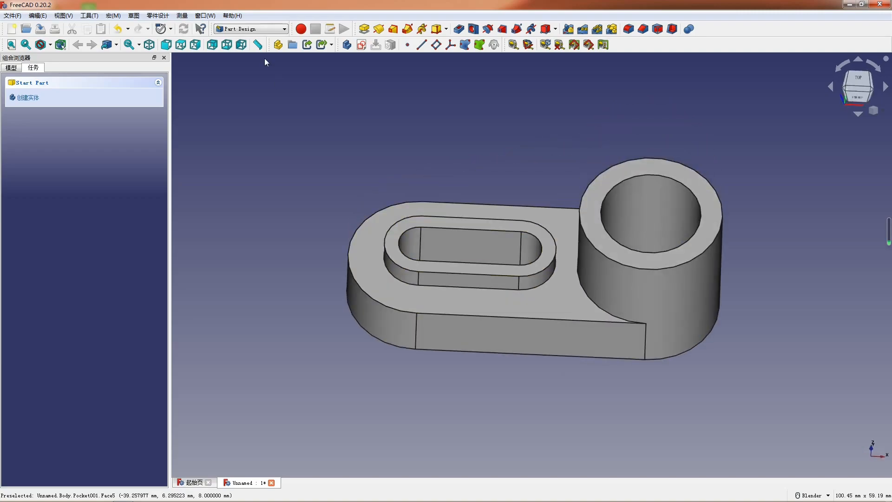
pyautogui.click(167, 45)
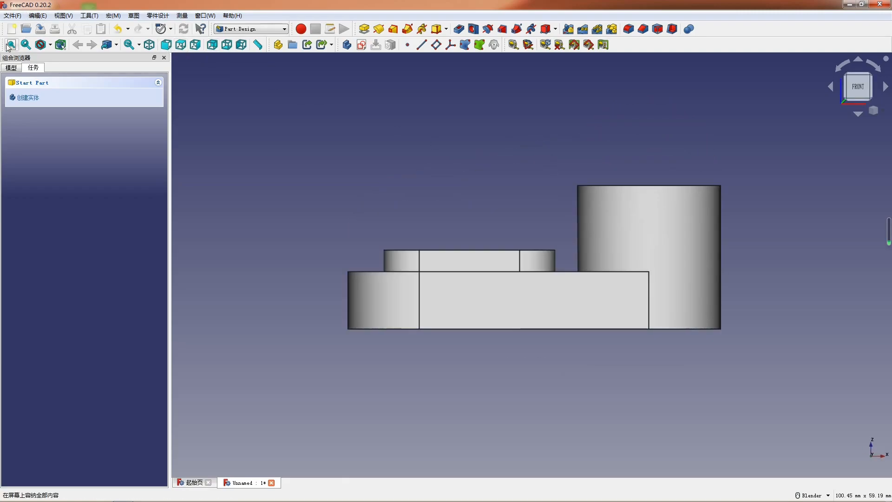
pyautogui.click(251, 29)
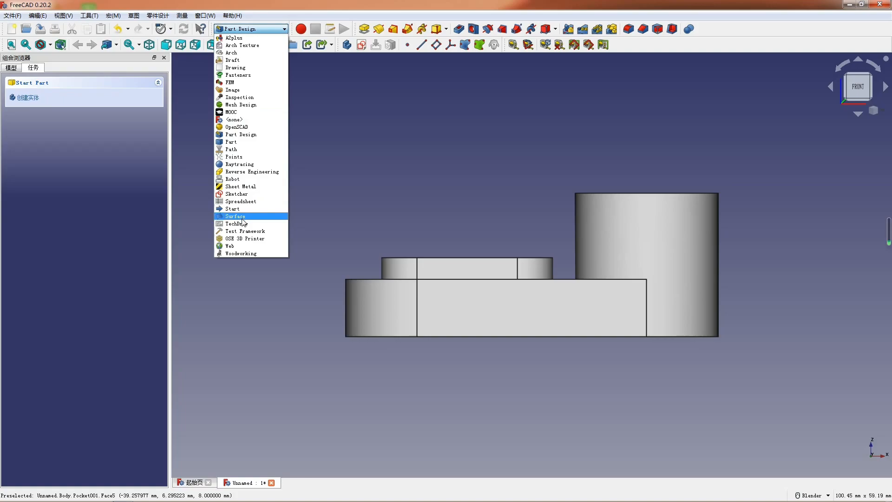
pyautogui.click(240, 217)
pyautogui.click(251, 29)
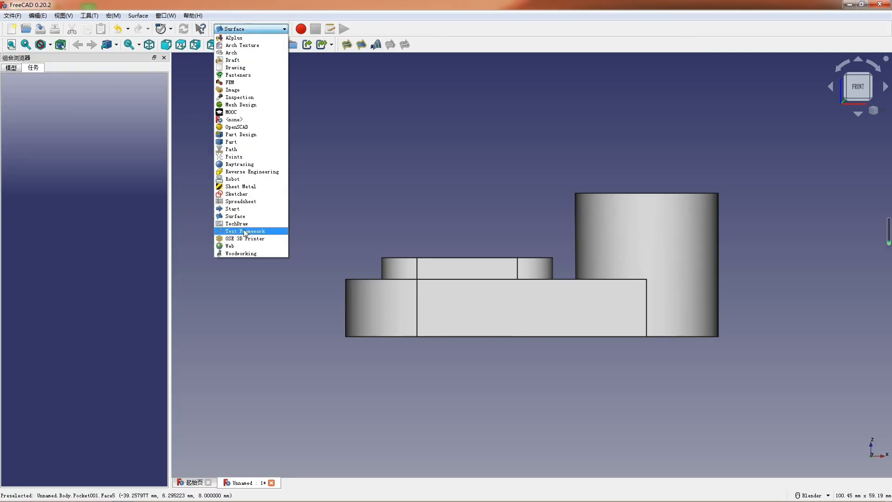
pyautogui.click(244, 231)
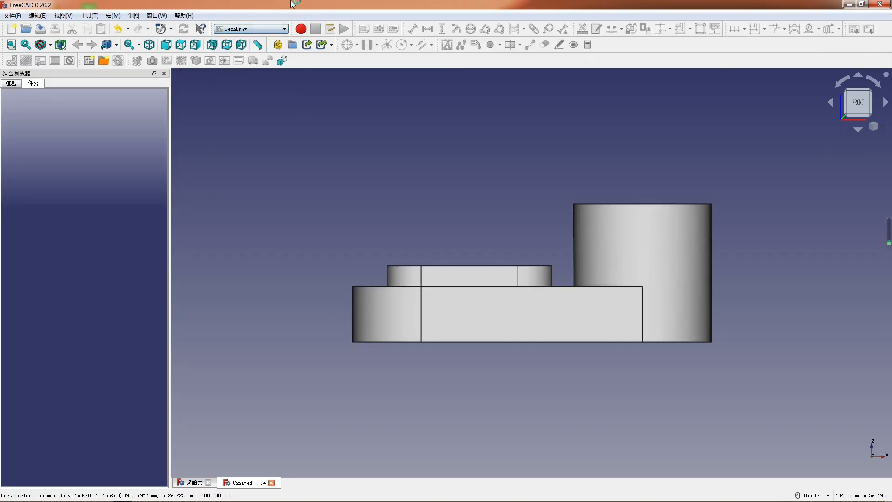
# - Insert a drawing page using a landscape template from the 大师之路Master's Path_图框_横版 folder
pyautogui.click(102, 62)
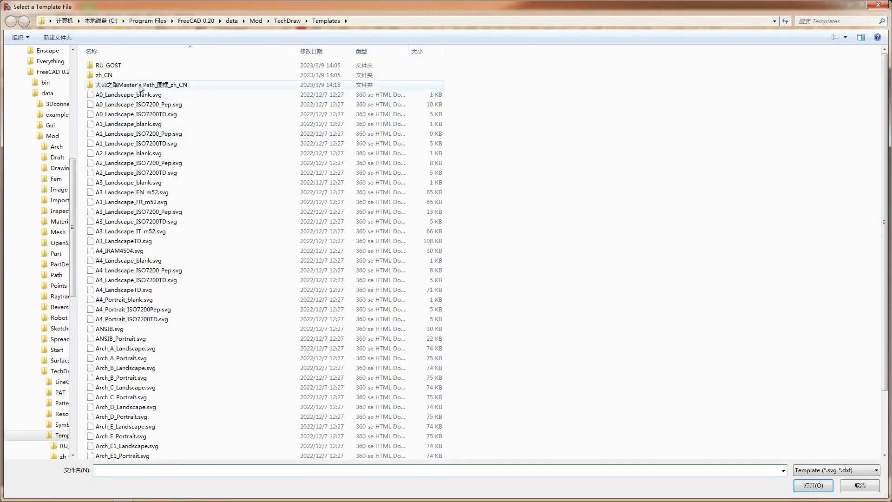
pyautogui.doubleClick(151, 85)
pyautogui.doubleClick(139, 65)
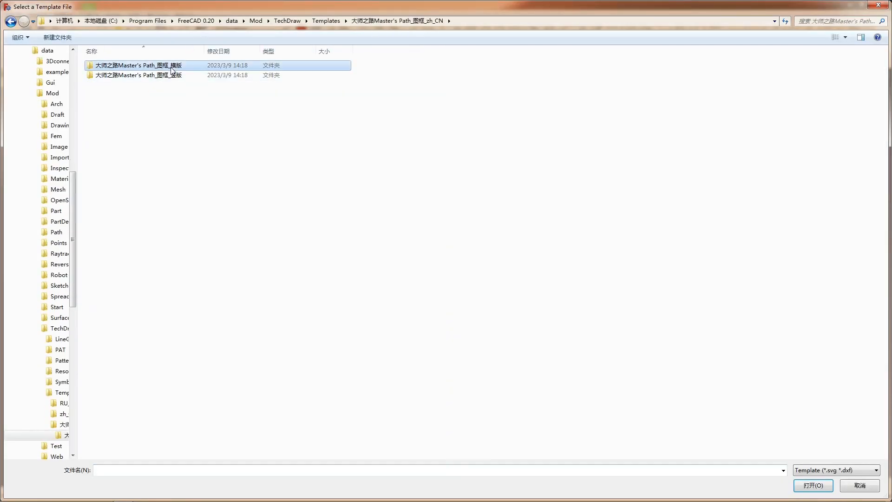
pyautogui.click(119, 105)
pyautogui.doubleClick(118, 105)
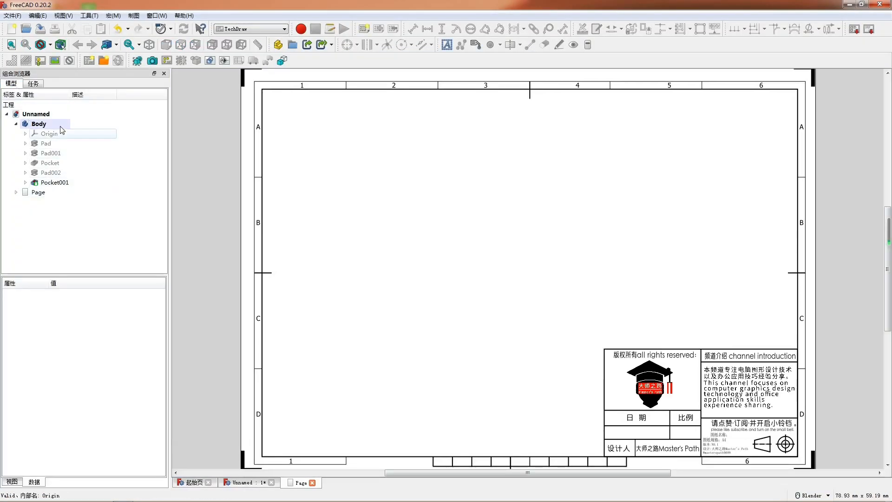
# - Insert a projection group of the Body using first-angle projection and a custom scale of 2:1
pyautogui.click(64, 125)
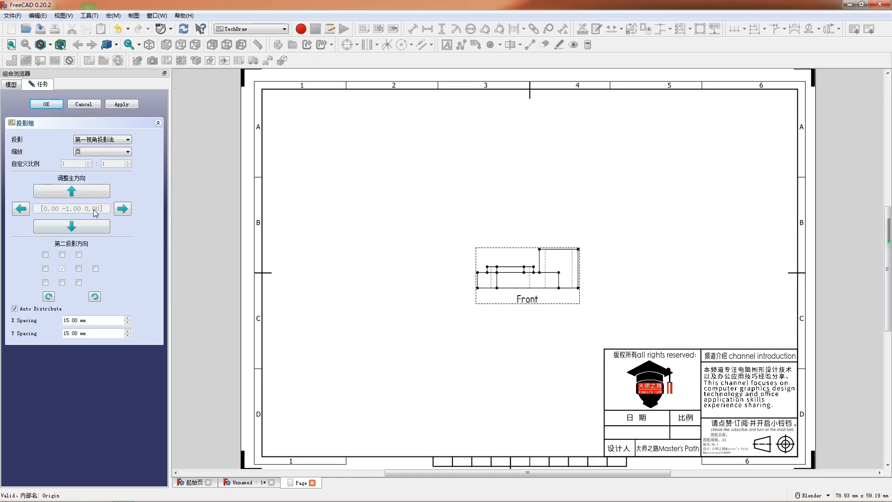
pyautogui.click(93, 153)
pyautogui.click(92, 173)
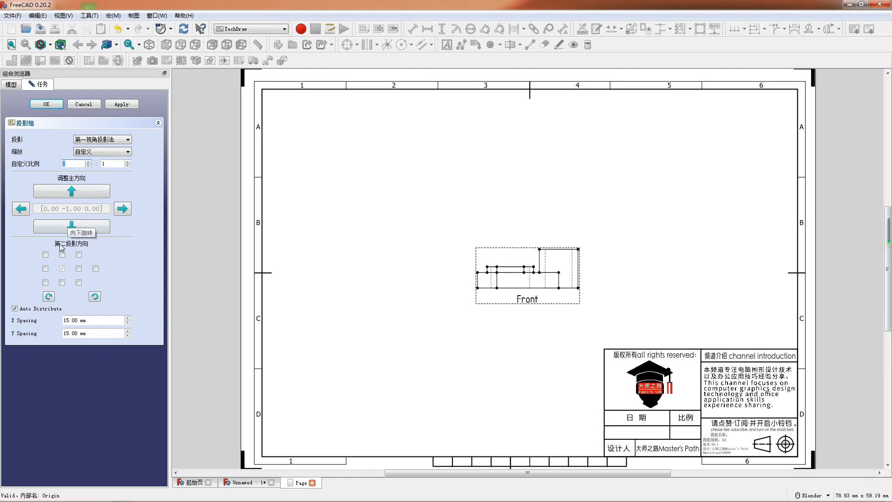
# - Add the Right, Top and FrontTopLeft views to the projection group and accept it
pyautogui.click(45, 269)
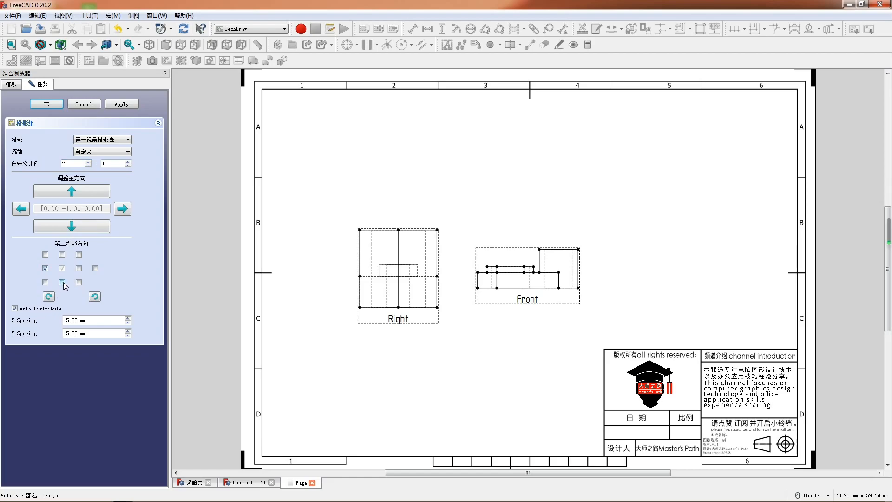
pyautogui.click(62, 282)
pyautogui.click(79, 282)
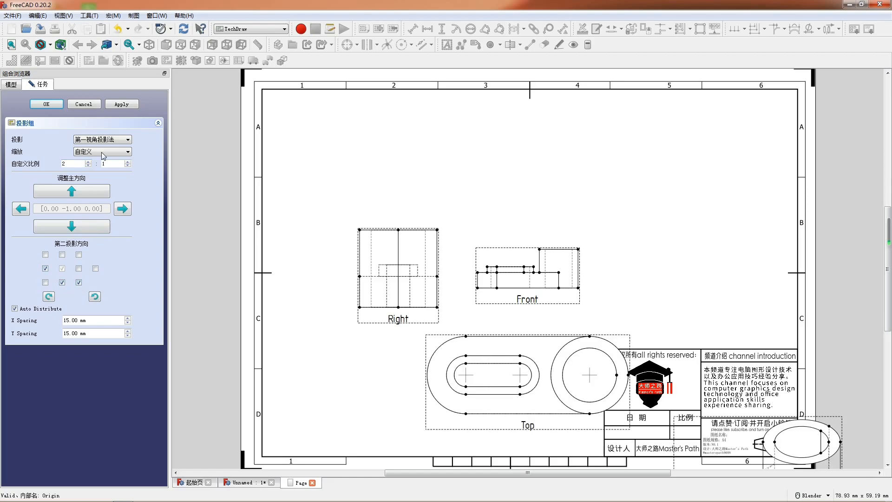
pyautogui.click(46, 104)
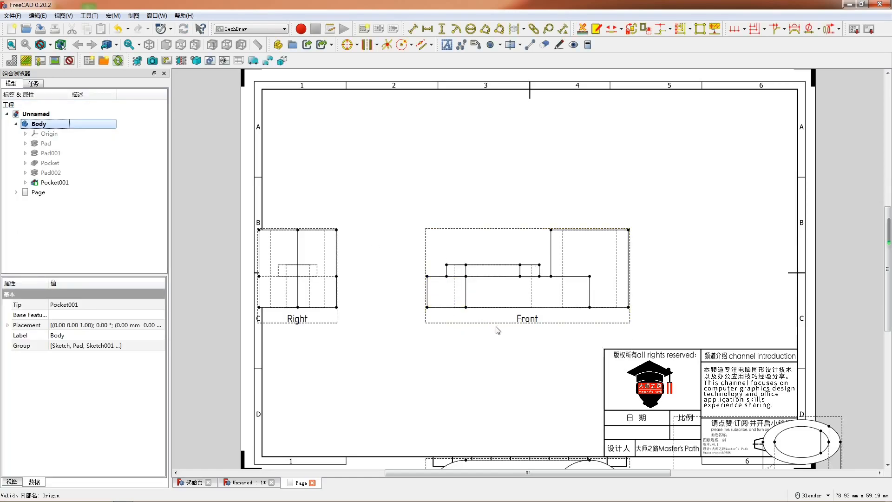
# - Arrange the Right and Front views side by side along the sheet's upper edge, with the Top view below the Front view
pyautogui.moveTo(307, 309); pyautogui.dragTo(367, 308)
pyautogui.moveTo(523, 318); pyautogui.dragTo(492, 222)
pyautogui.moveTo(504, 392); pyautogui.dragTo(504, 342)
pyautogui.moveTo(538, 222); pyautogui.dragTo(523, 220)
pyautogui.click(327, 220)
pyautogui.moveTo(328, 220); pyautogui.dragTo(330, 220)
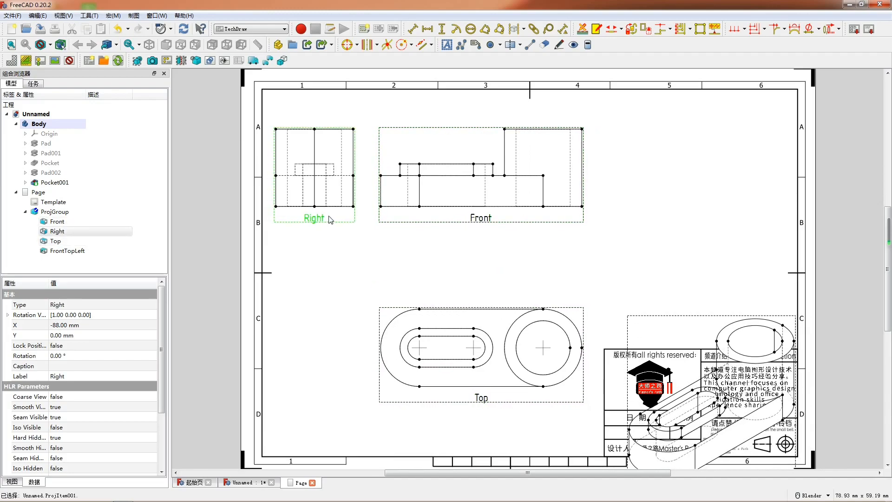
# - Move the FrontTopLeft view above the title block, beside the Front view, and fit the page to the window
pyautogui.click(671, 386)
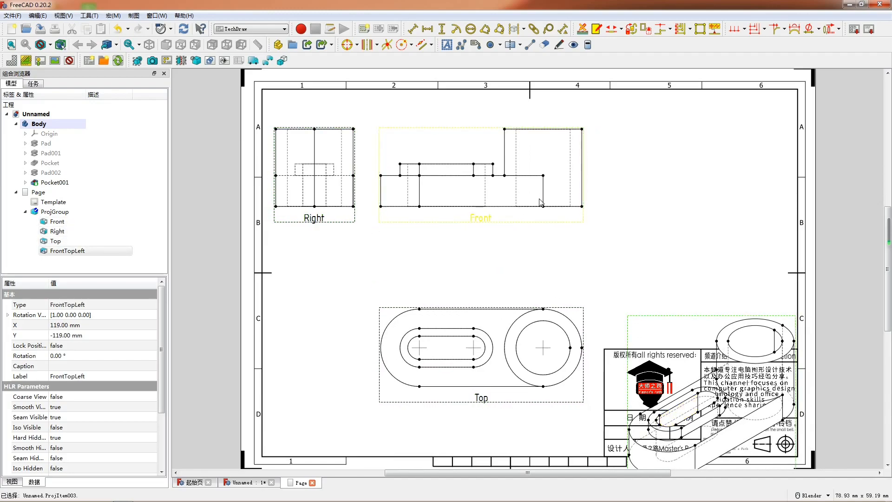
pyautogui.scroll(-2, 541, 203)
pyautogui.moveTo(677, 436); pyautogui.dragTo(639, 292)
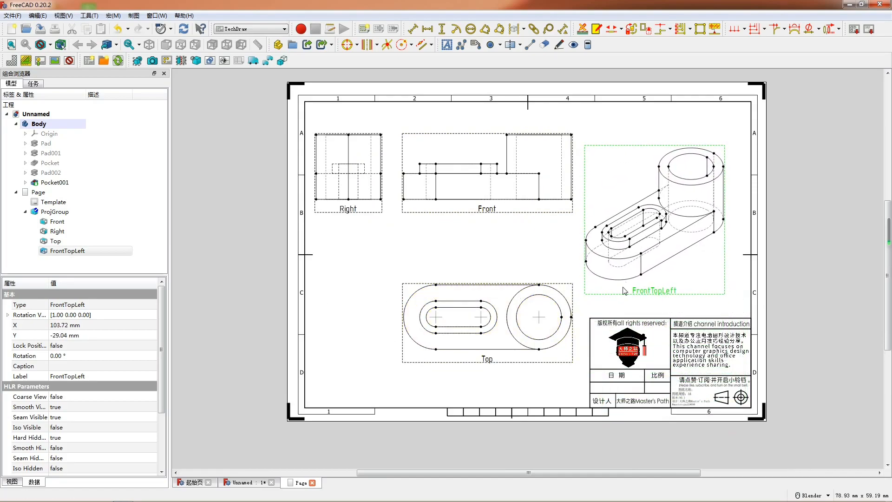
pyautogui.click(11, 44)
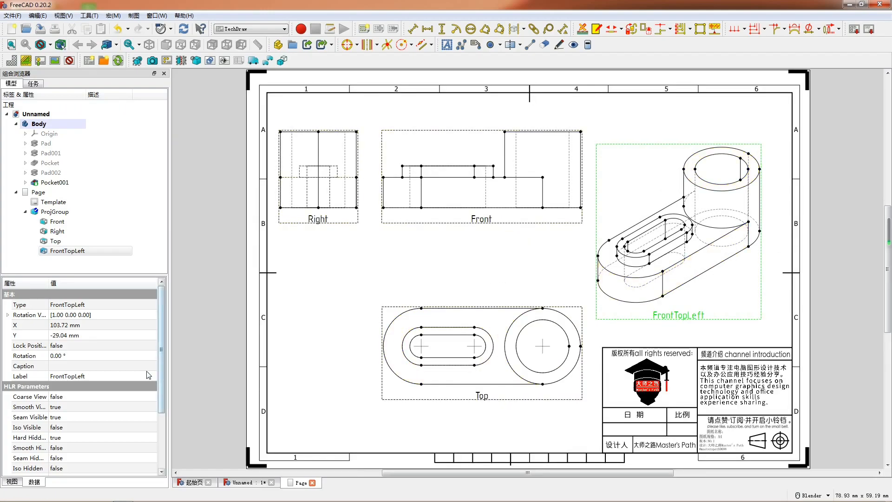
# - Lock the positions of the FrontTopLeft, Right and Top views by setting Lock Position to true
pyautogui.click(74, 345)
pyautogui.click(102, 345)
pyautogui.click(74, 364)
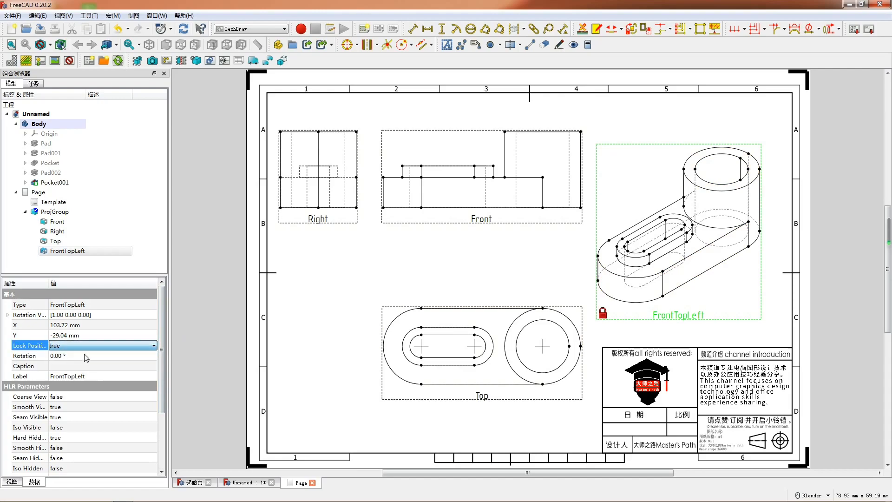
pyautogui.click(308, 226)
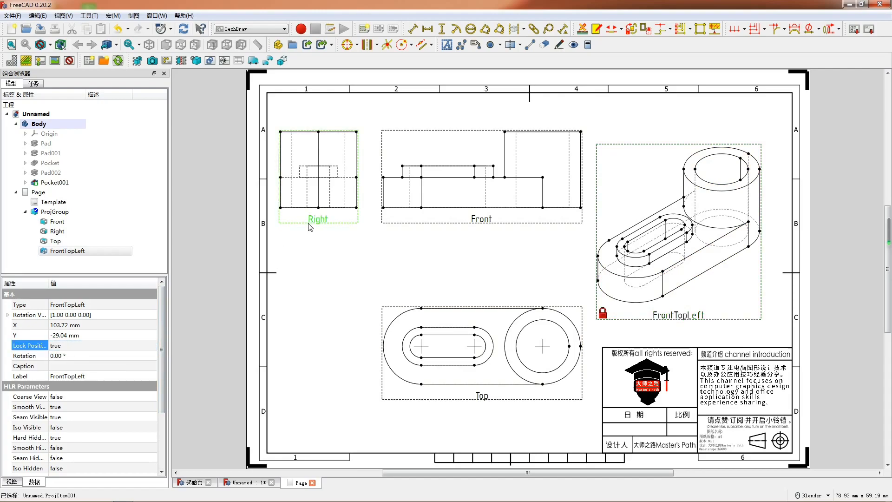
pyautogui.click(100, 345)
pyautogui.click(99, 345)
pyautogui.click(84, 365)
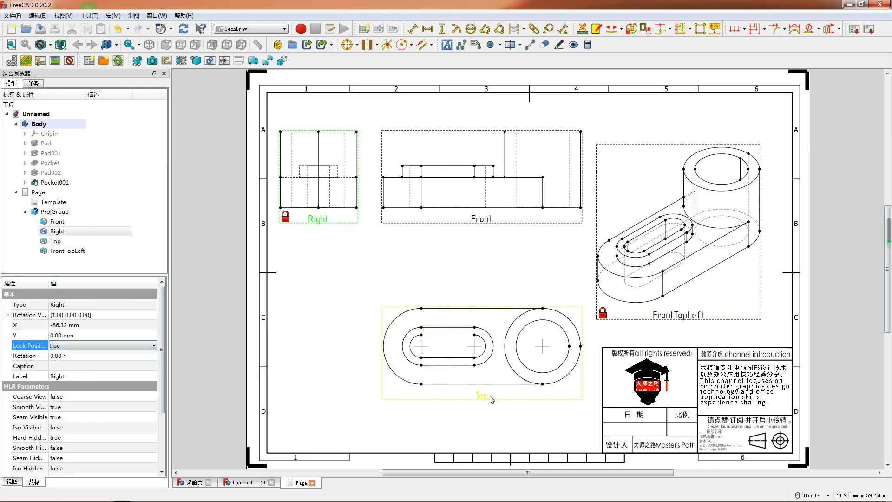
pyautogui.click(494, 397)
pyautogui.click(83, 345)
pyautogui.click(84, 346)
pyautogui.click(80, 366)
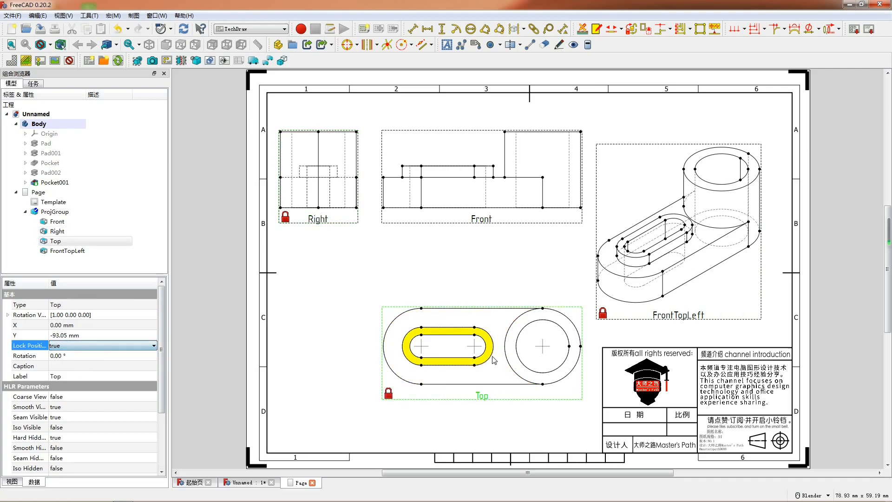
# - Add a vertical centerline to the cylinder's ring face in the Top view
pyautogui.click(569, 336)
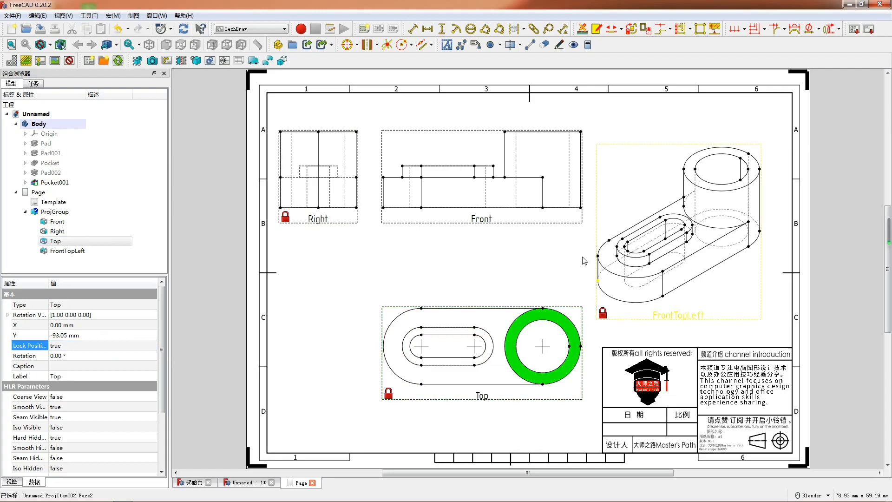
pyautogui.click(518, 46)
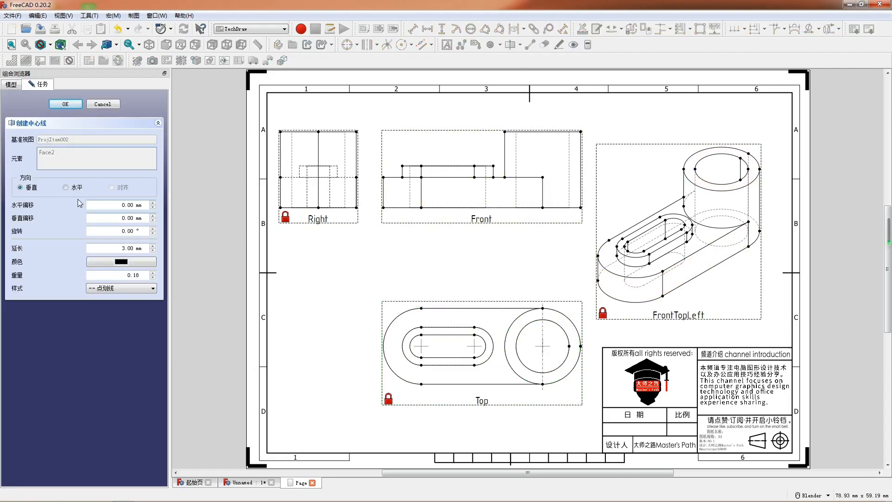
pyautogui.click(65, 103)
# - Add a horizontal centerline to the cylinder's ring face in the Top view
pyautogui.click(561, 327)
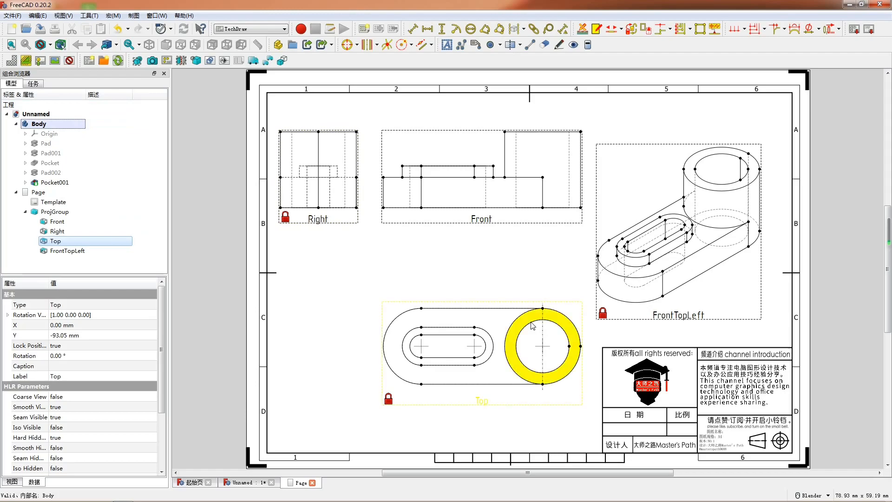
pyautogui.click(572, 305)
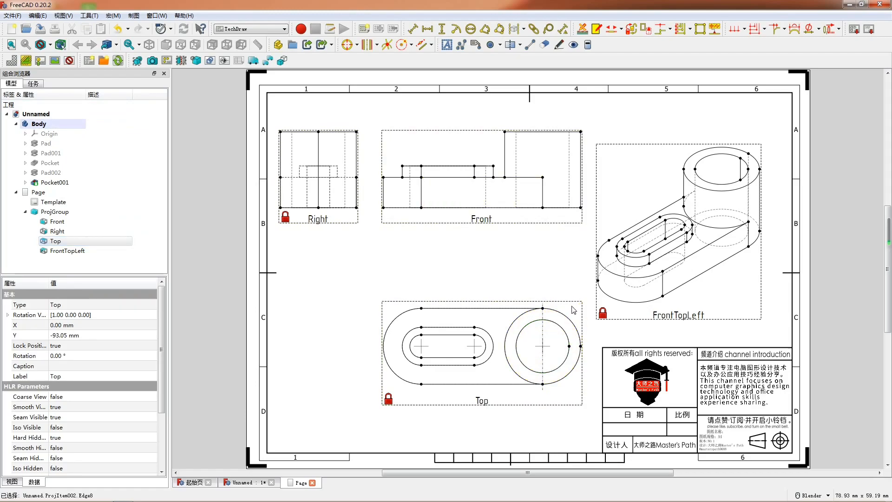
pyautogui.click(563, 322)
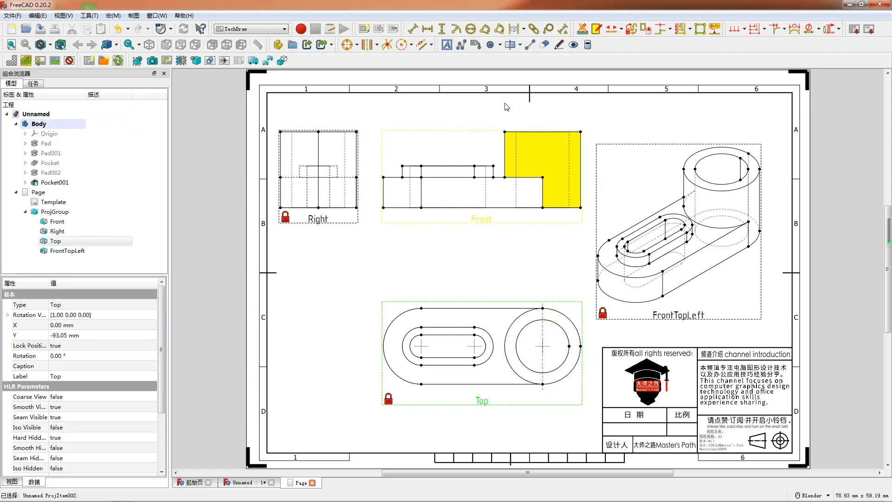
pyautogui.click(564, 322)
pyautogui.click(511, 45)
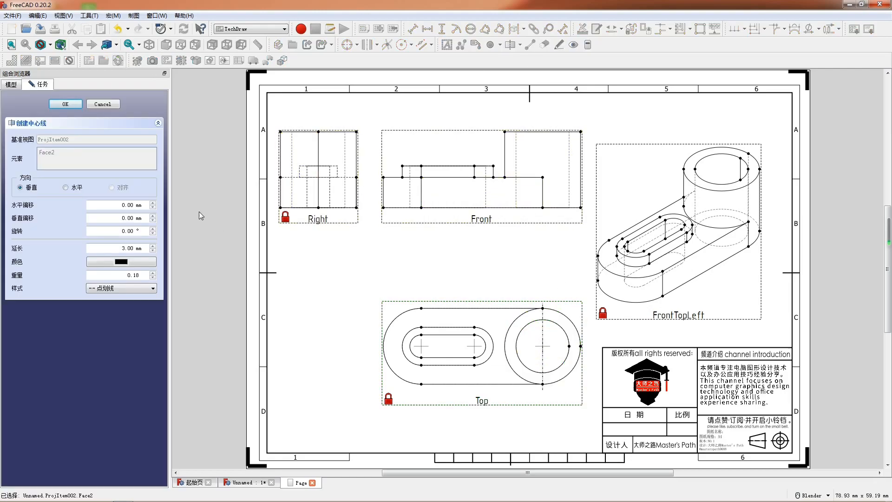
pyautogui.click(65, 187)
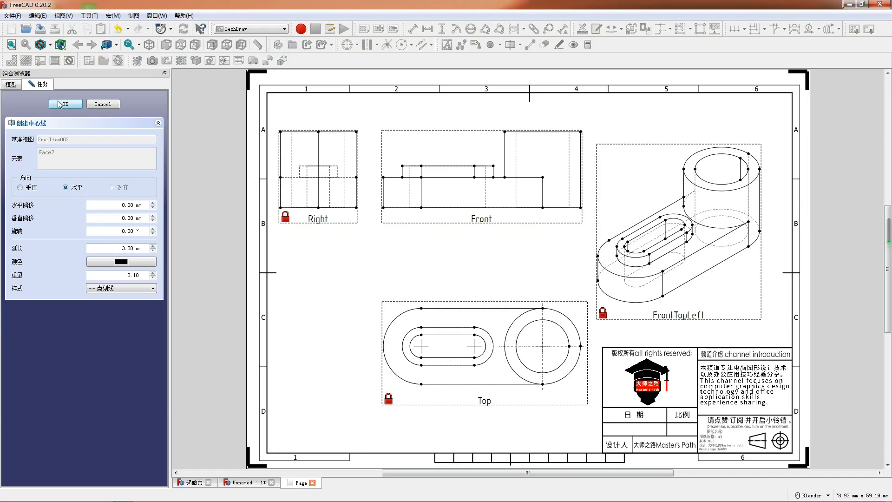
pyautogui.click(66, 104)
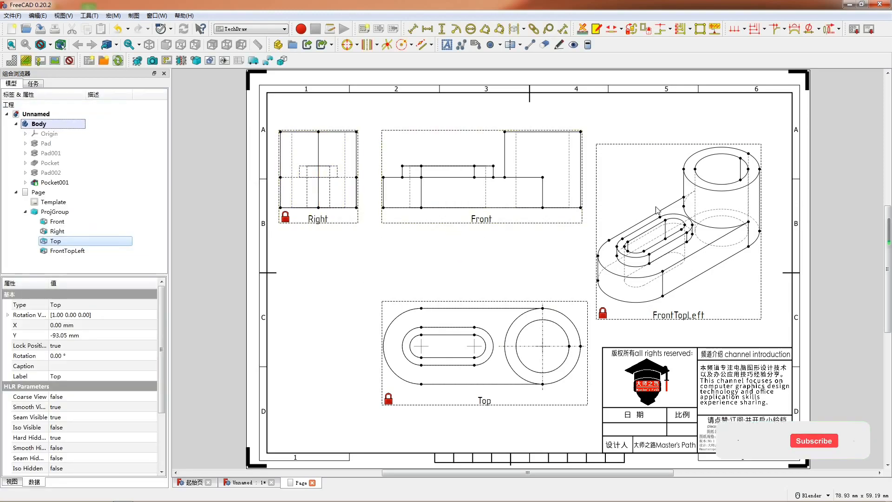
# - Add a vertical centerline between the cylinder's two side edges in the FrontTopLeft view, with a 13 mm extension
pyautogui.click(759, 205)
pyautogui.click(760, 202)
pyautogui.press('super')
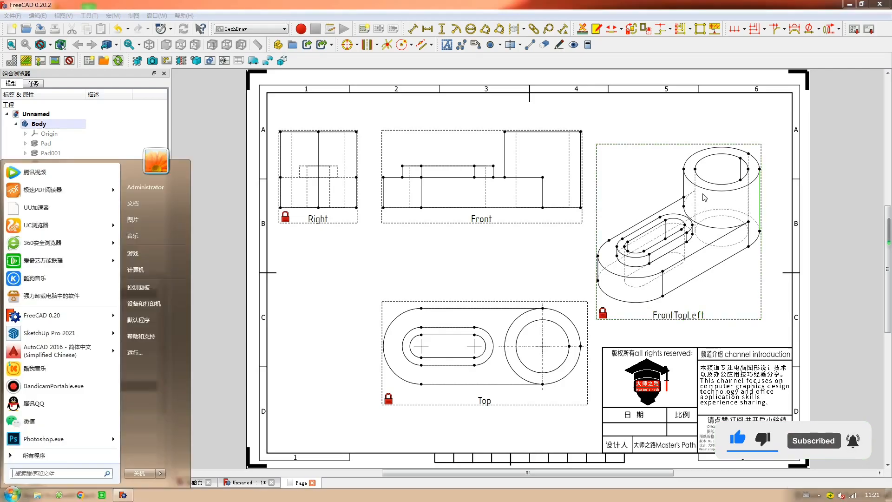
pyautogui.press('super')
pyautogui.click(685, 198)
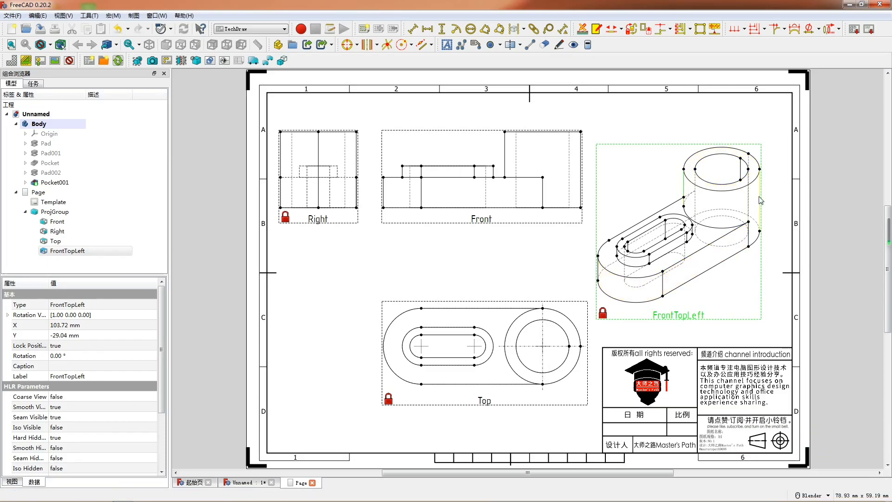
pyautogui.click(519, 47)
pyautogui.click(516, 69)
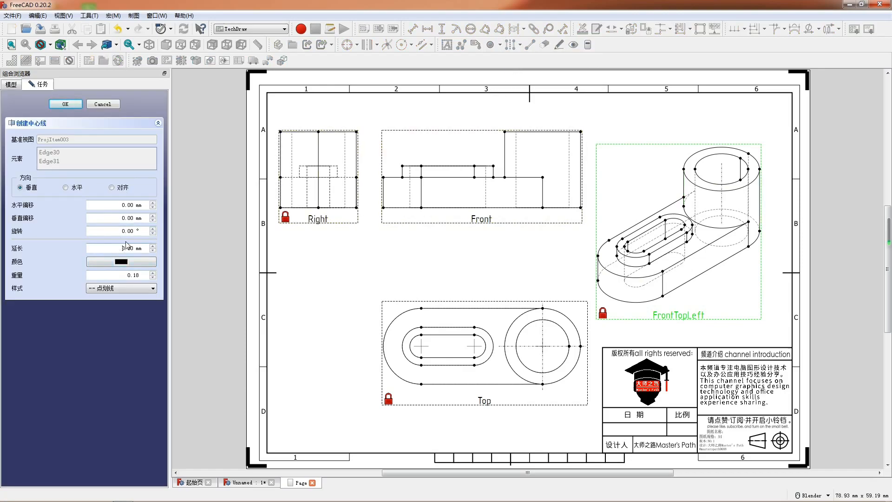
pyautogui.scroll(10, 127, 245)
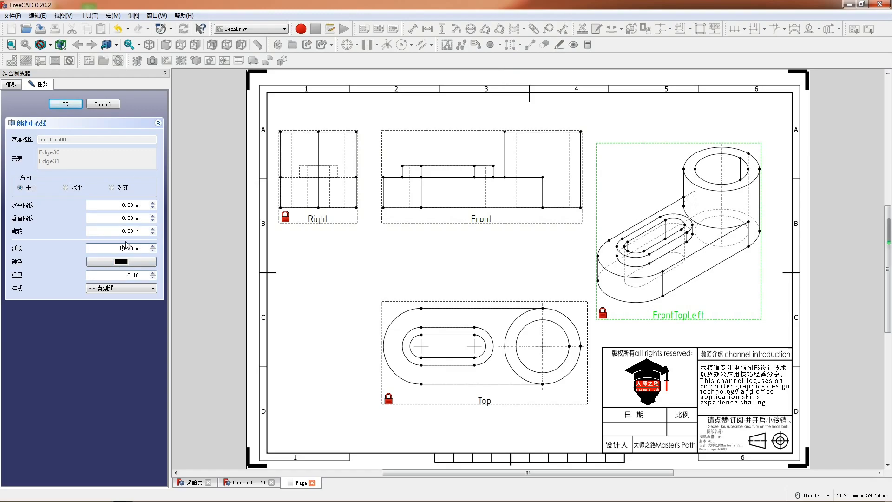
pyautogui.click(64, 104)
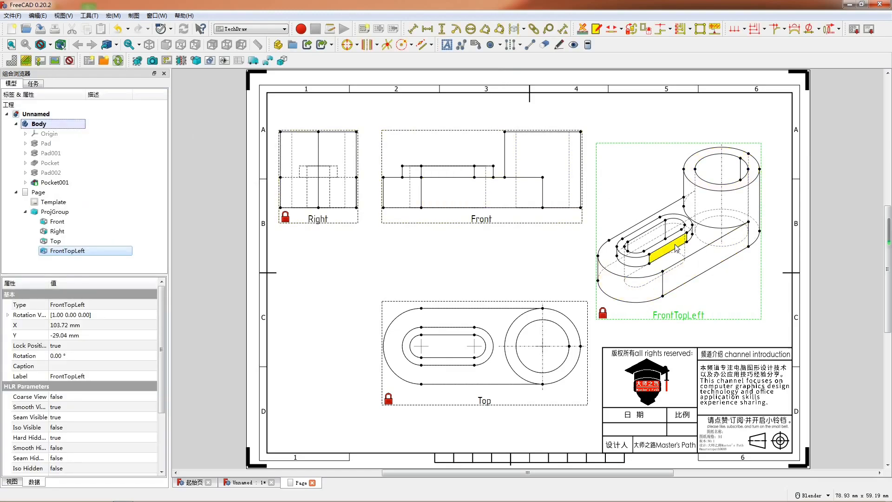
# - Add horizontal dimensions in the Front view for the base from its left end to the cylinder axis and for the raised boss's length
pyautogui.click(383, 207)
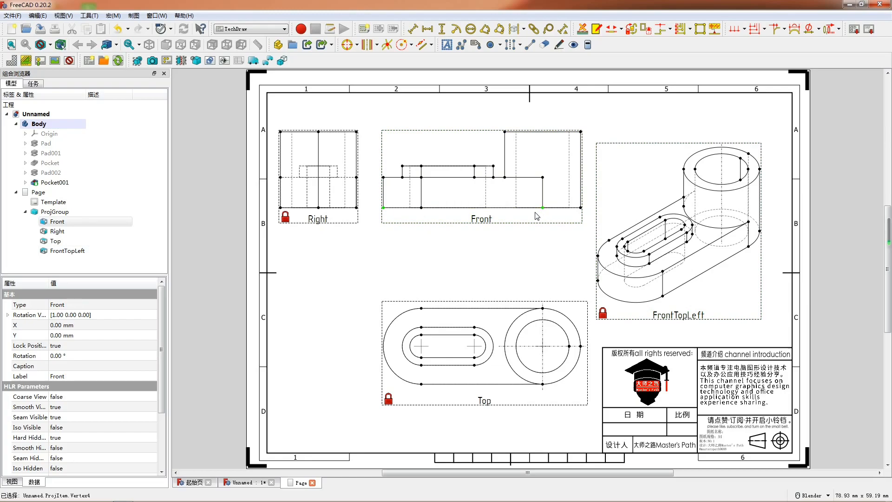
pyautogui.press('h')
pyautogui.moveTo(466, 205); pyautogui.dragTo(466, 215)
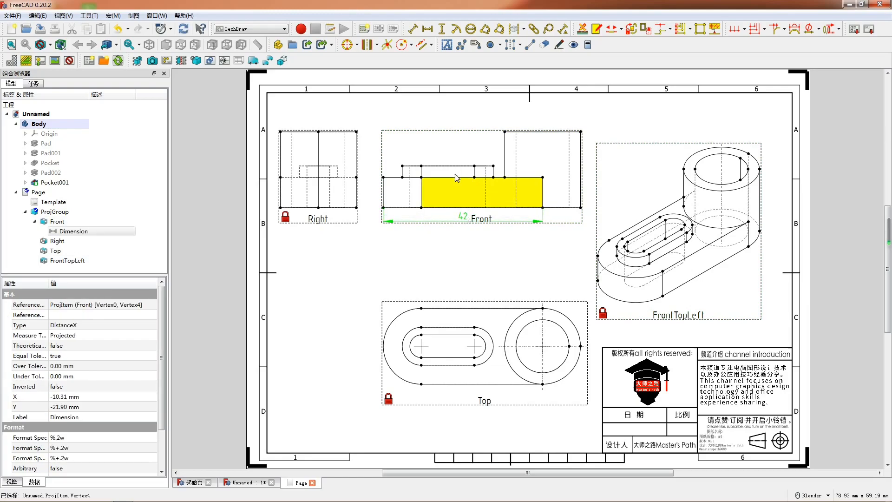
pyautogui.click(403, 166)
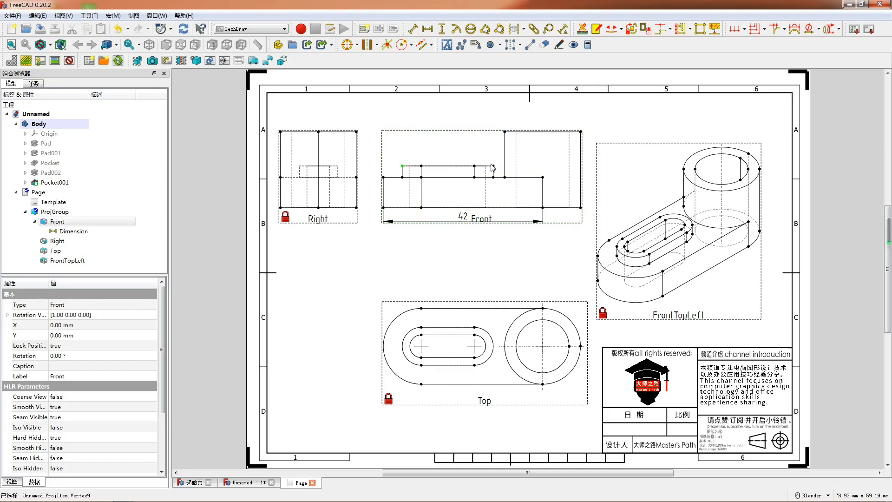
pyautogui.press('h')
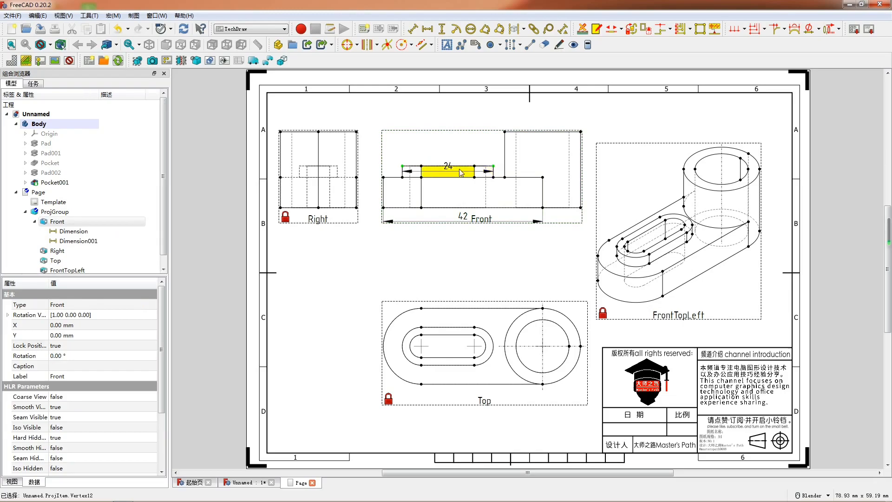
# - Add a vertical dimension for the cylinder's left edge above the base in the Front view, placing it just inside the cylinder
pyautogui.click(505, 145)
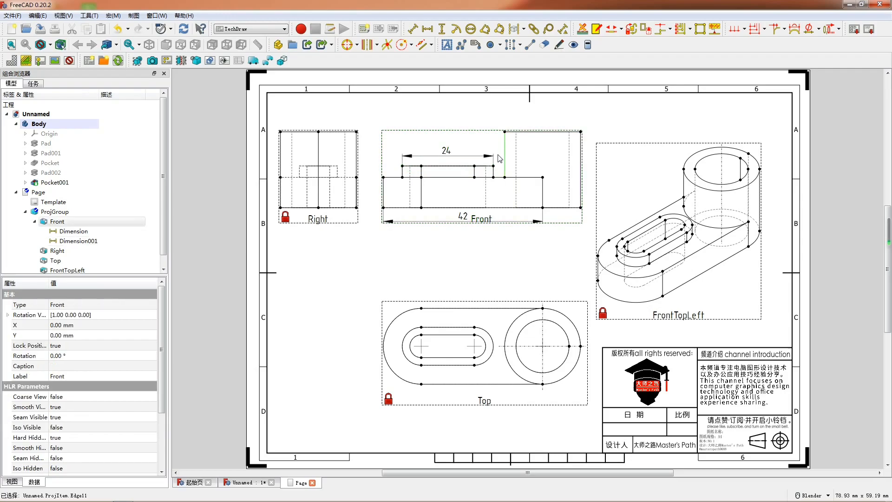
pyautogui.press('v')
pyautogui.click(512, 157)
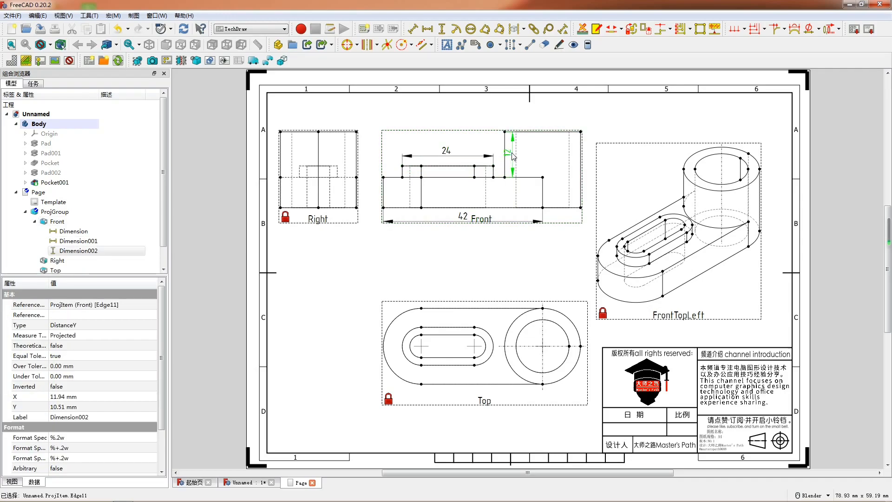
pyautogui.moveTo(513, 155); pyautogui.dragTo(515, 158)
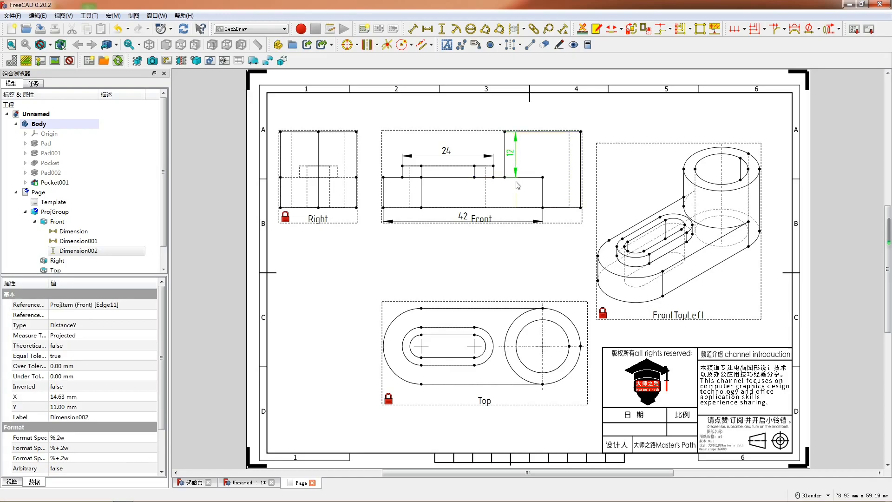
# - Add a vertical centerline between the bore's two hidden edges in the Front view and nudge the cylinder height dimension closer to the cylinder's left edge
pyautogui.click(553, 166)
pyautogui.click(569, 171)
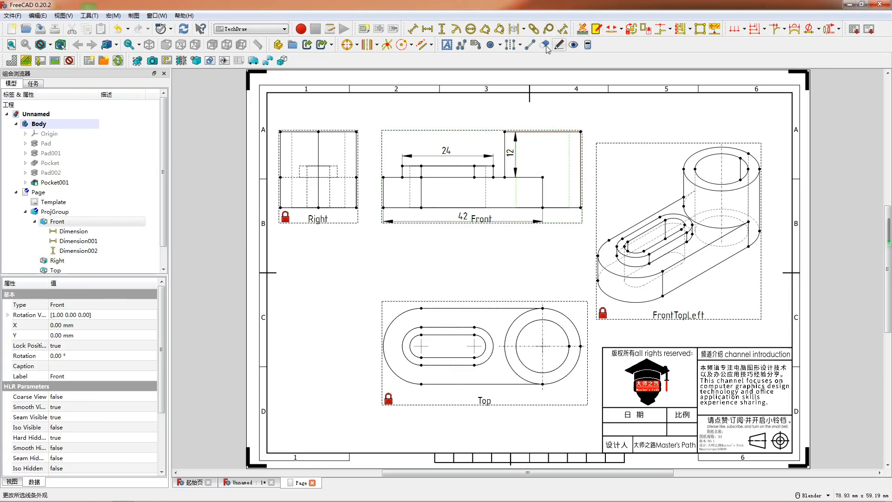
pyautogui.click(510, 45)
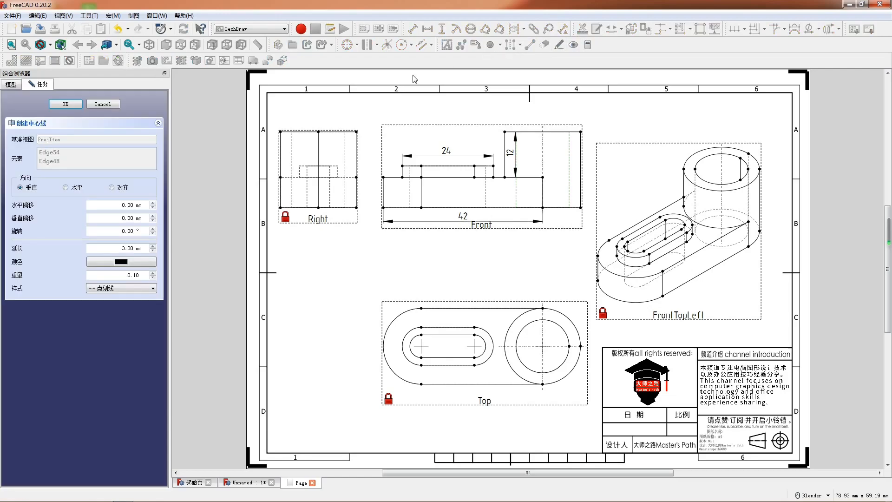
pyautogui.click(74, 103)
pyautogui.moveTo(514, 154); pyautogui.dragTo(511, 154)
pyautogui.click(499, 152)
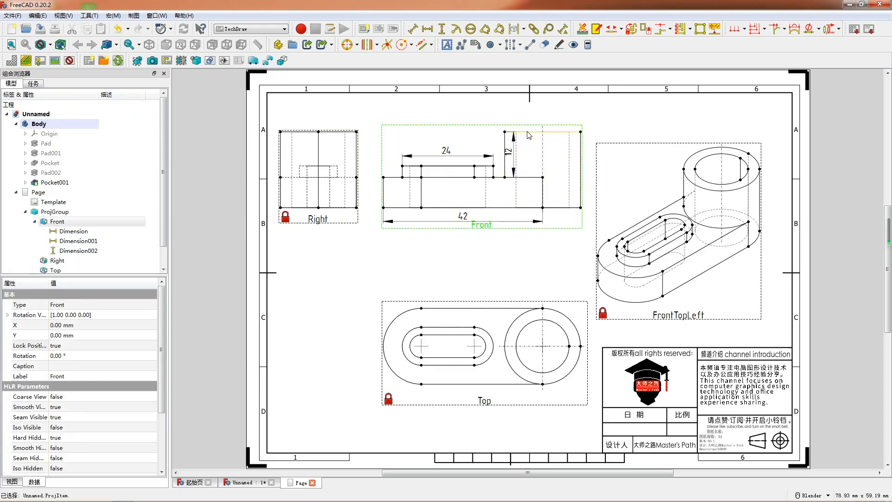
# - Add a horizontal dimension between the cylinder's two top corners in the Front view, placing it above the cylinder
pyautogui.click(505, 132)
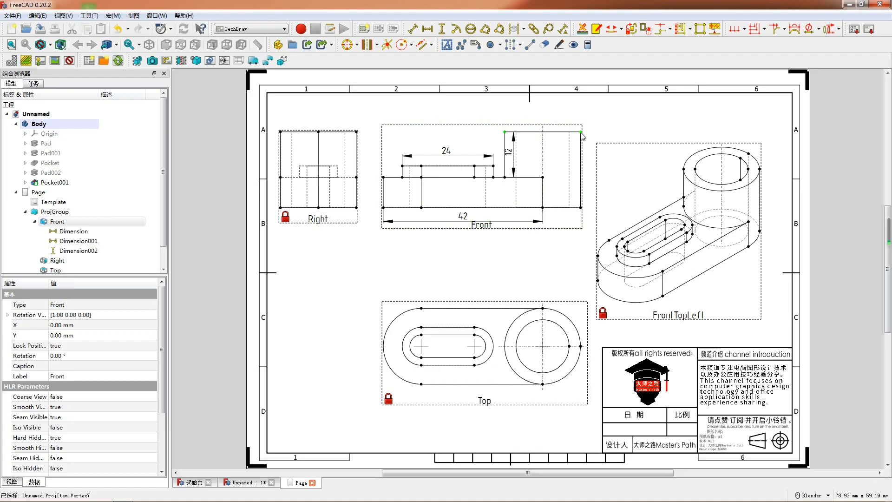
pyautogui.press('h')
pyautogui.moveTo(542, 133); pyautogui.dragTo(542, 119)
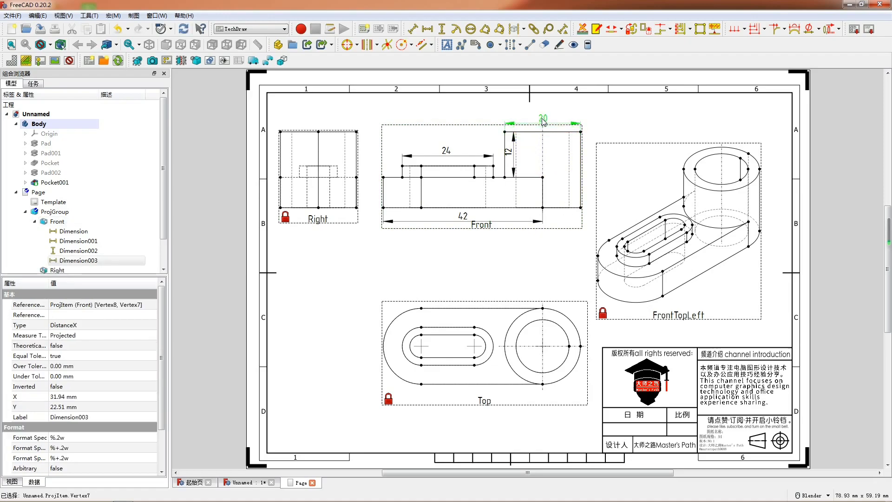
# - Add vertical dimensions in the Front view for the base's left edge and for the raised boss's left edge
pyautogui.click(383, 207)
pyautogui.press('v')
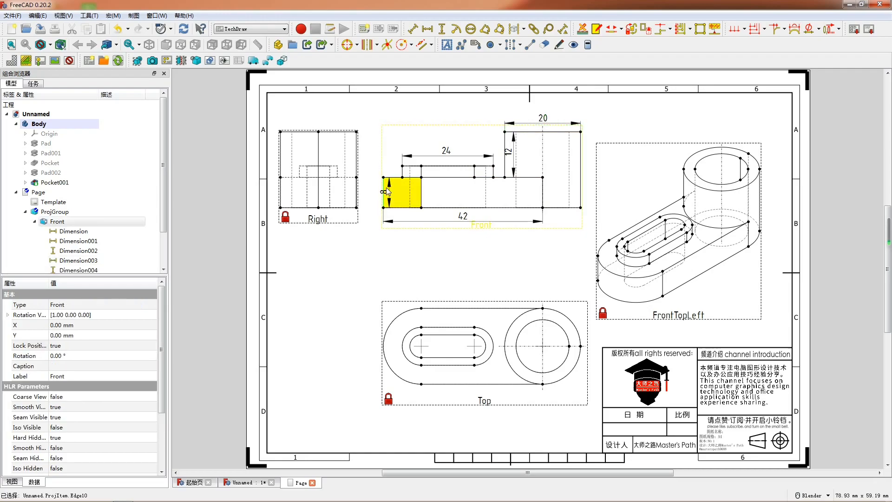
pyautogui.click(402, 172)
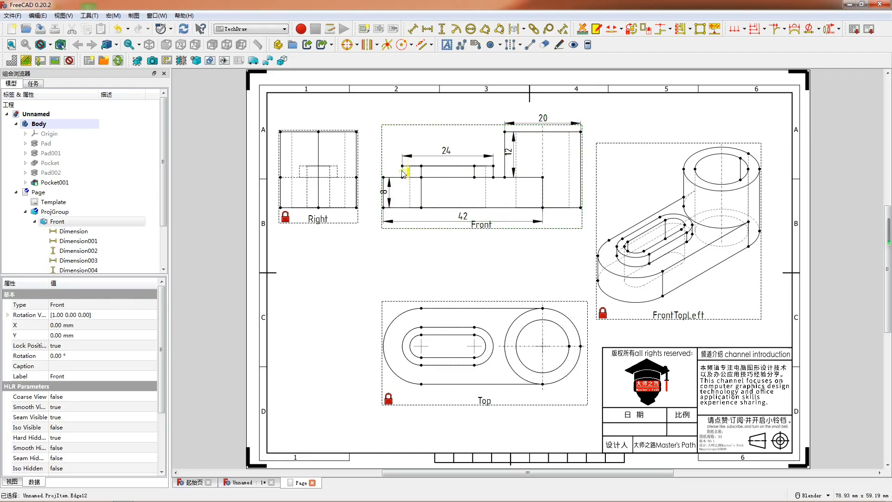
pyautogui.press('v')
pyautogui.moveTo(399, 173); pyautogui.dragTo(390, 170)
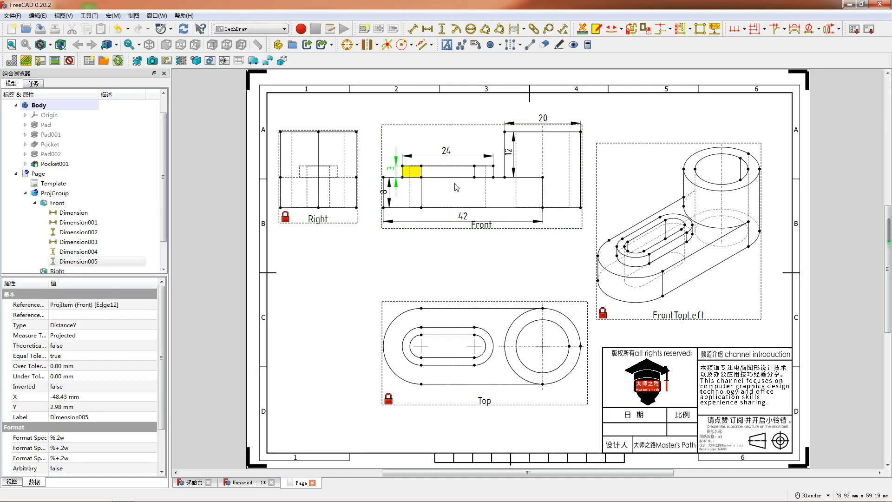
# - Add horizontal dimensions below the Front view from the cylinder axis to the right end and for the part's overall length
pyautogui.click(566, 215)
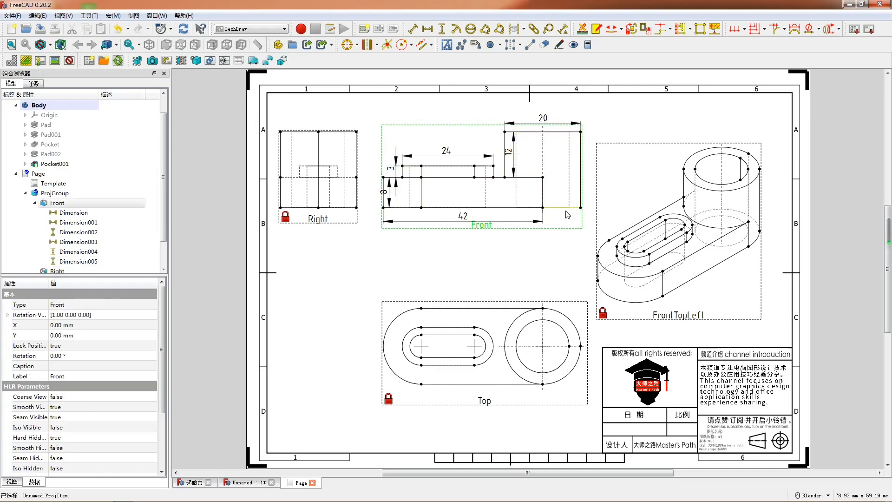
pyautogui.click(563, 208)
pyautogui.press('h')
pyautogui.moveTo(566, 213); pyautogui.dragTo(563, 221)
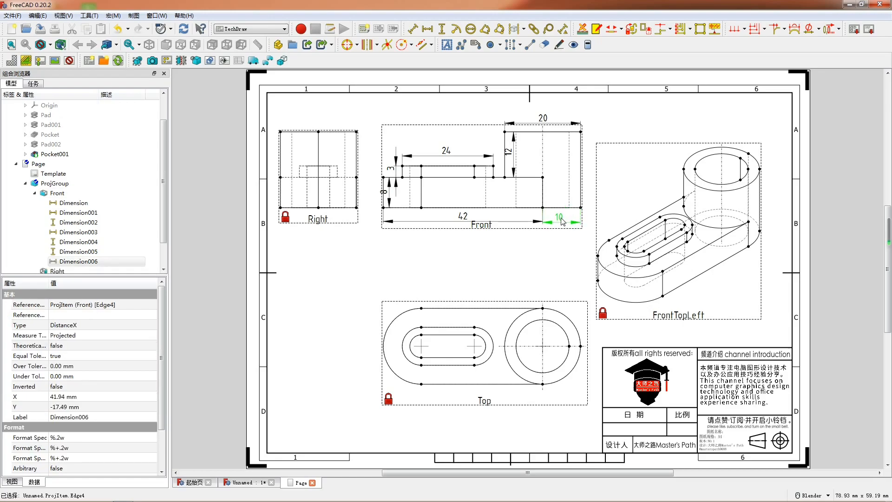
pyautogui.click(383, 208)
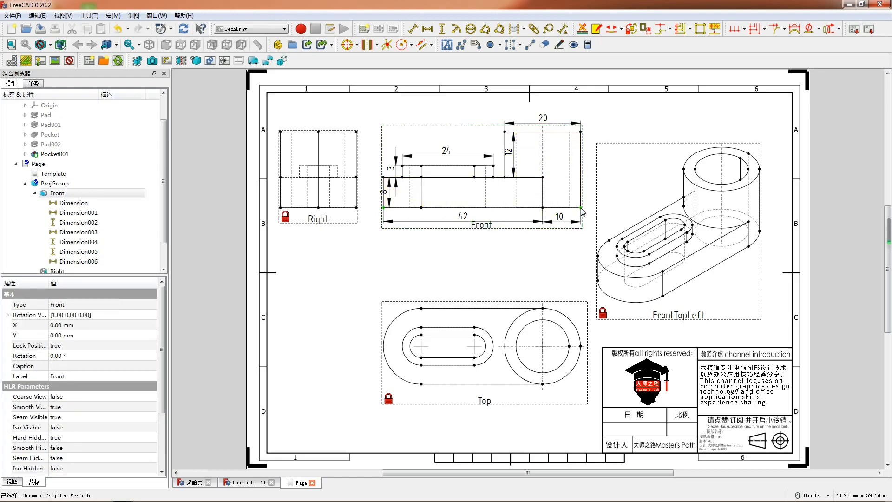
pyautogui.press('h')
pyautogui.moveTo(476, 213); pyautogui.dragTo(477, 232)
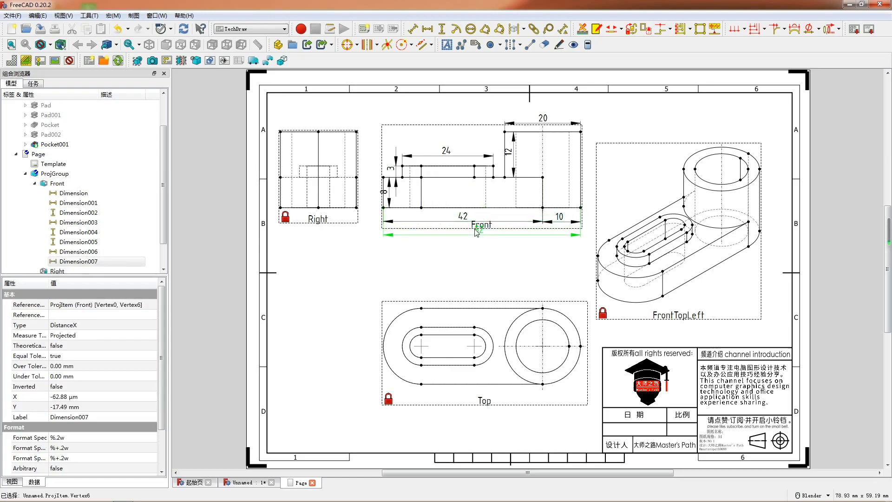
# - Add a vertical dimension for the cylinder's full right edge in the Front view, placing it outside the part
pyautogui.click(581, 177)
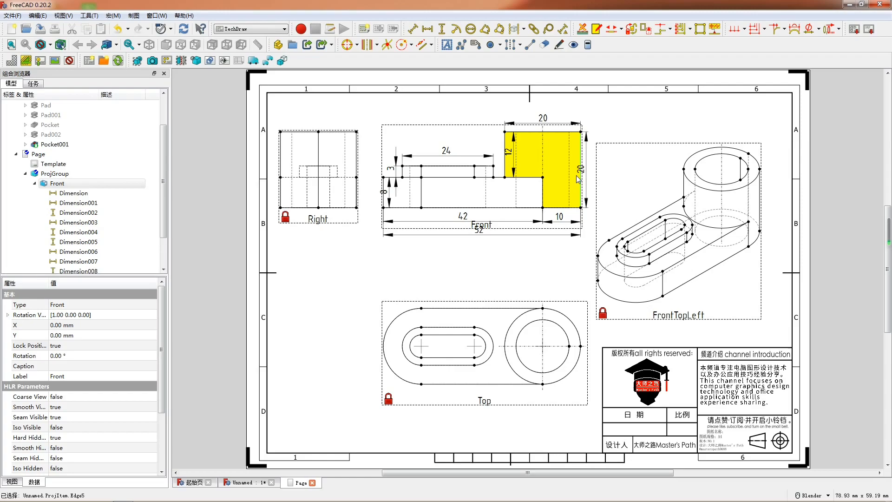
pyautogui.press('v')
pyautogui.moveTo(582, 171); pyautogui.dragTo(588, 172)
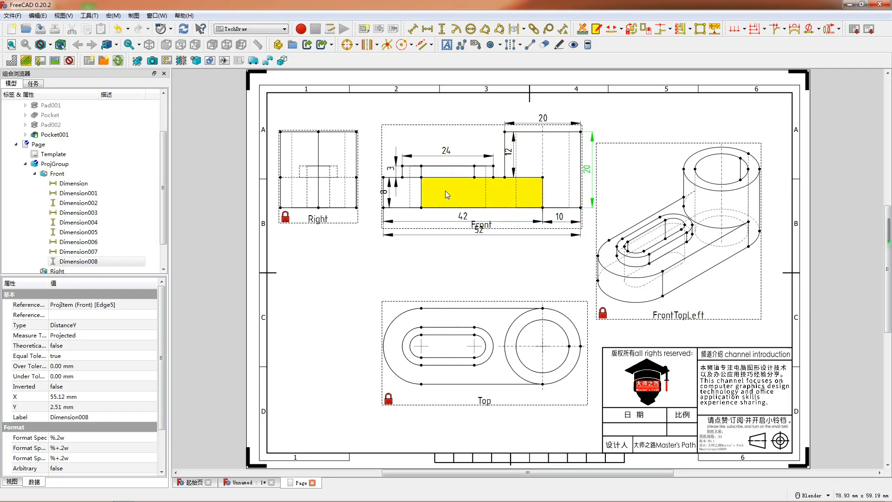
# - Add a horizontal dimension between the two inner top vertices of the raised boss in the Front view, placing it inside the base
pyautogui.click(421, 166)
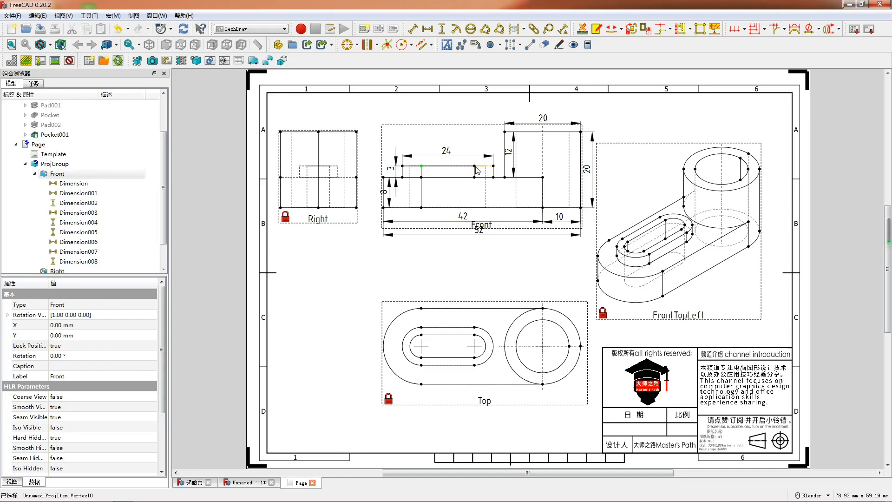
pyautogui.press('h')
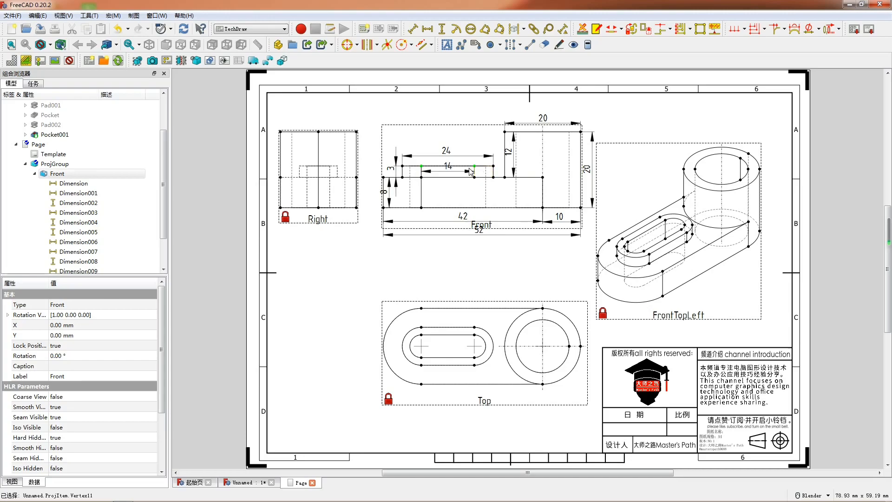
pyautogui.moveTo(446, 165); pyautogui.dragTo(447, 184)
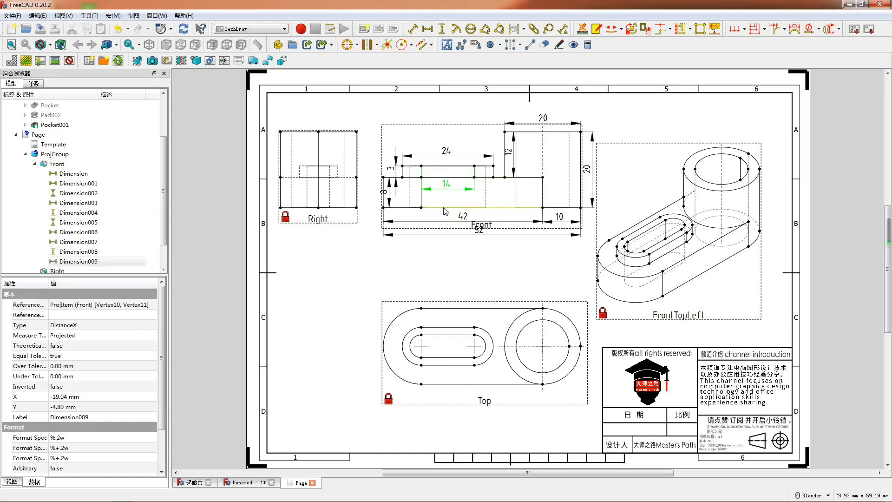
# - Dimension the overall height and width of the Right view, placing them outside its right and top edges
pyautogui.click(357, 133)
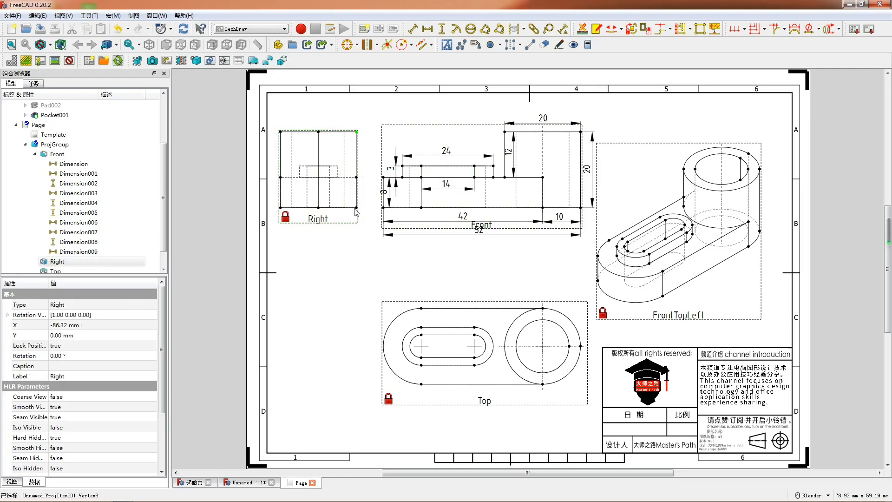
pyautogui.click(357, 209)
pyautogui.press('i')
pyautogui.moveTo(358, 170); pyautogui.dragTo(364, 170)
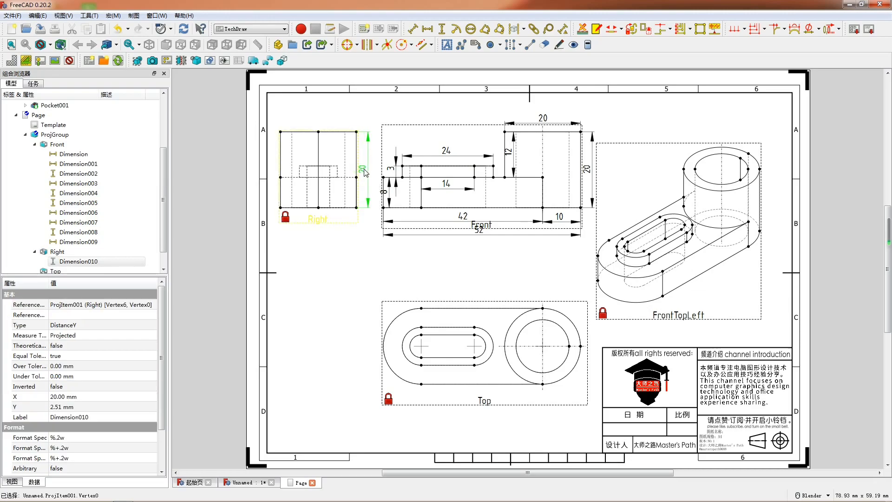
pyautogui.click(282, 135)
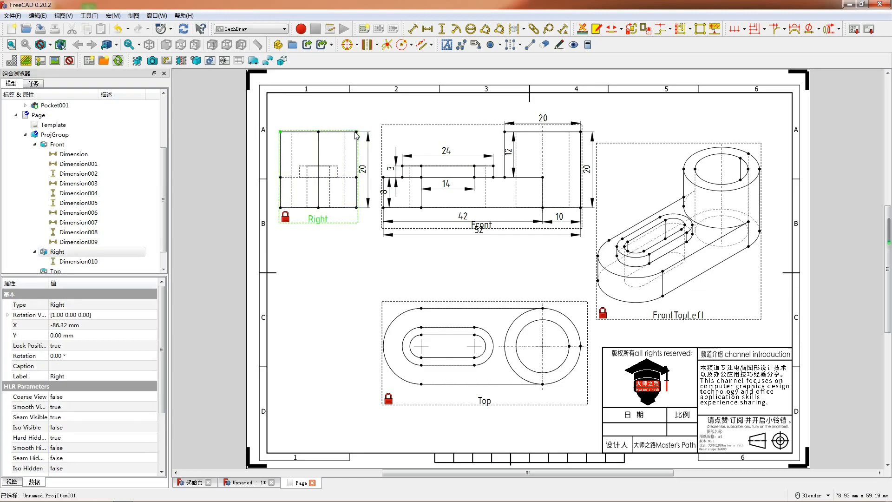
pyautogui.press('l')
pyautogui.moveTo(322, 132); pyautogui.dragTo(324, 124)
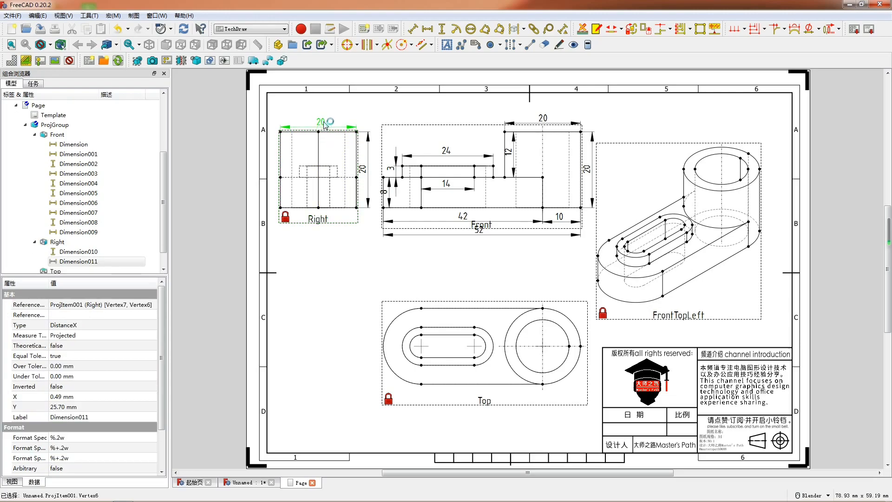
# - Add a horizontal dimension between the boss's two hidden side edges in the Right view, placing it above the boss
pyautogui.click(305, 170)
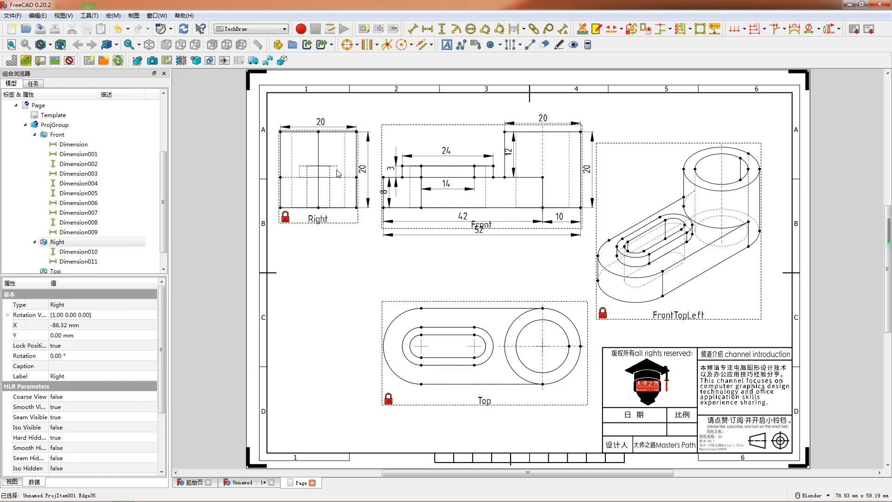
pyautogui.moveTo(320, 177); pyautogui.dragTo(320, 151)
pyautogui.click(291, 140)
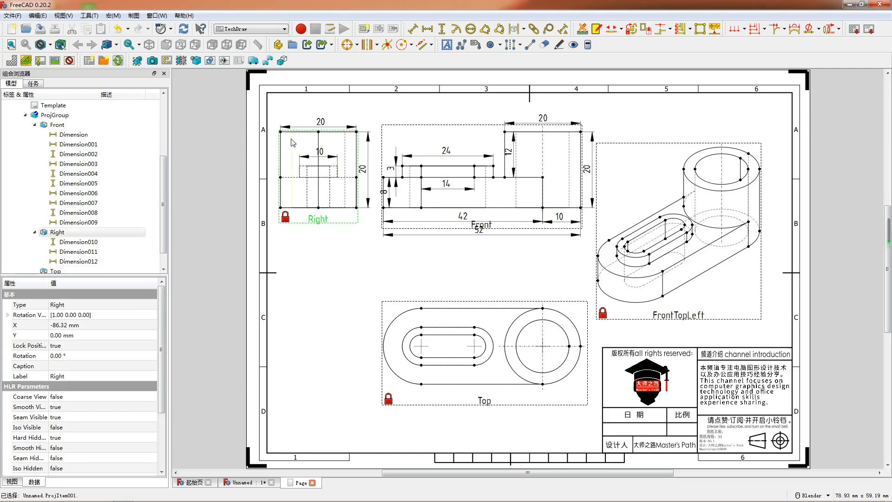
pyautogui.doubleClick(324, 157)
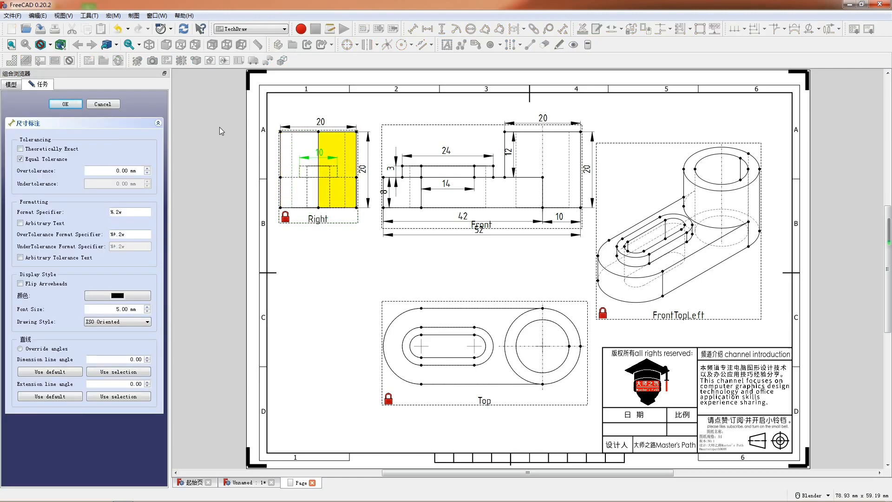
pyautogui.click(92, 103)
pyautogui.click(402, 259)
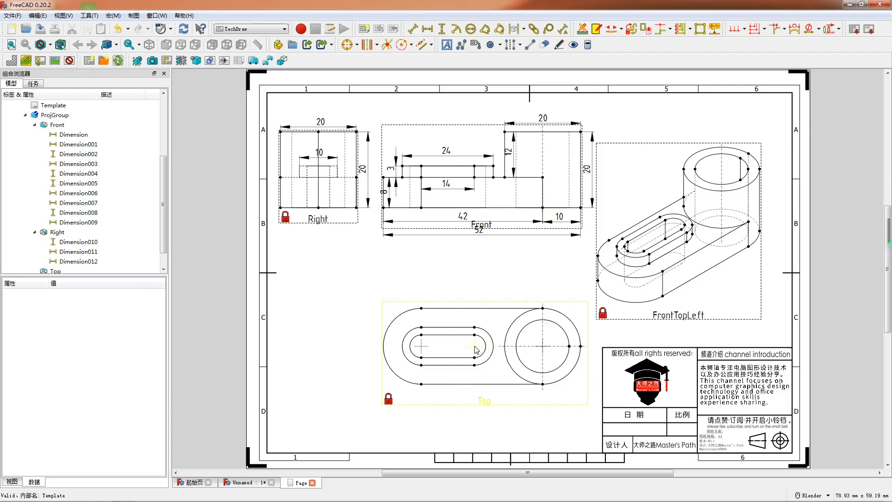
# - Add horizontal dimensions in the Top view between the slot's two arc centers and for the base's straight upper edge
pyautogui.click(423, 348)
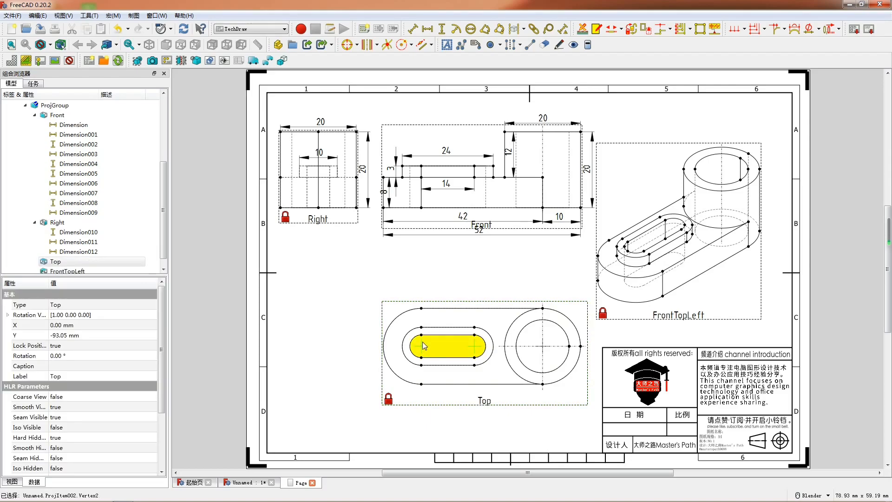
pyautogui.click(447, 346)
pyautogui.moveTo(447, 346); pyautogui.dragTo(445, 341)
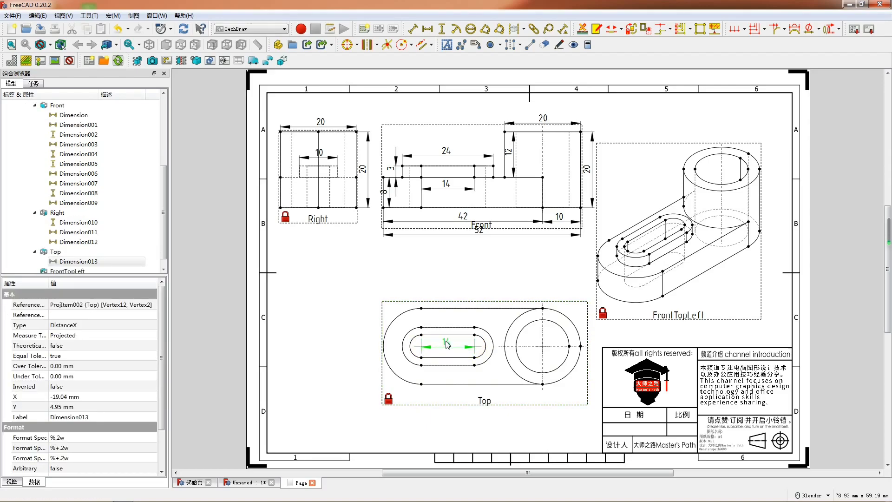
pyautogui.click(459, 308)
pyautogui.press('h')
pyautogui.moveTo(481, 314); pyautogui.dragTo(484, 299)
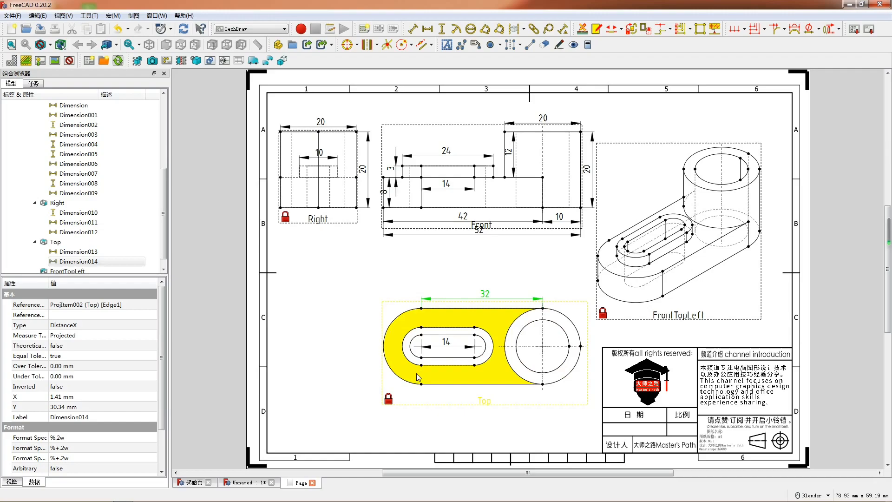
# - Add diameter dimensions for the left end arcs of the base and the raised boss in the Top view, placing both labels outside the outline
pyautogui.click(400, 317)
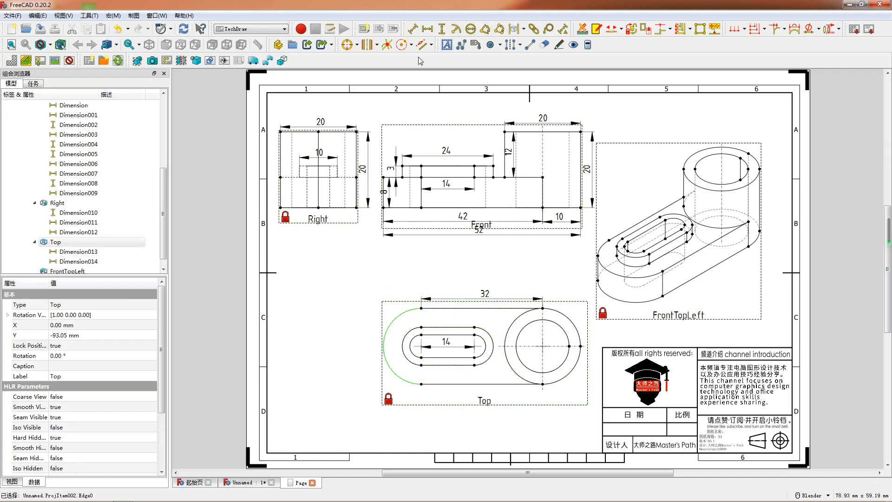
pyautogui.click(466, 30)
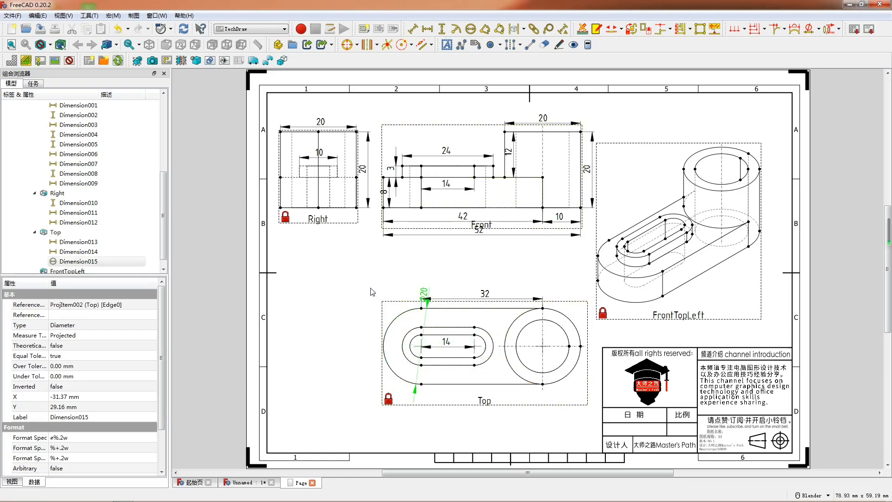
pyautogui.moveTo(387, 293); pyautogui.dragTo(385, 298)
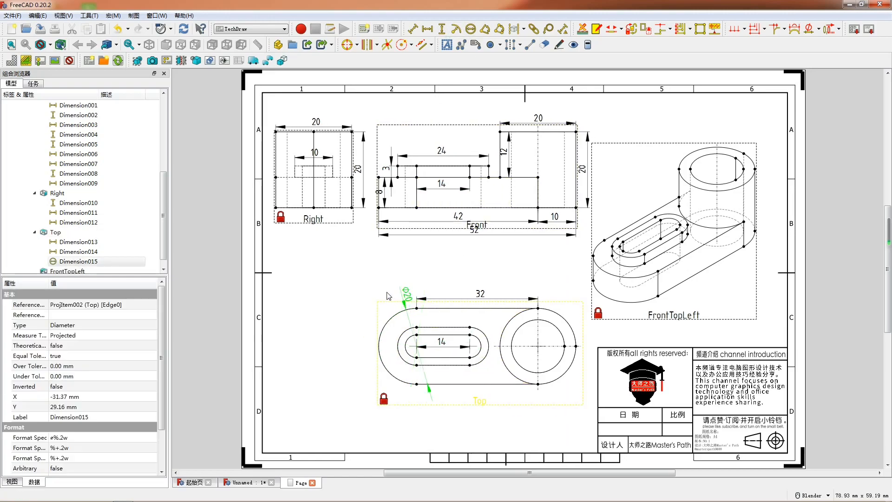
pyautogui.click(414, 331)
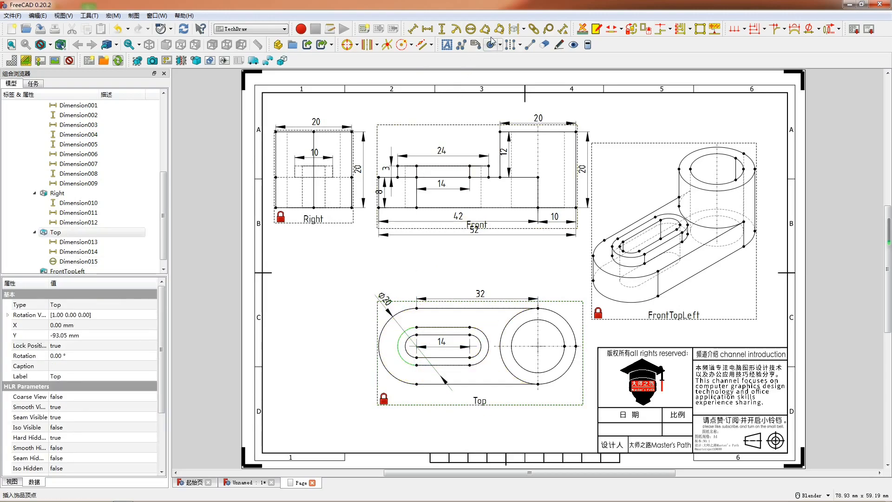
pyautogui.click(469, 29)
pyautogui.moveTo(480, 356); pyautogui.dragTo(358, 325)
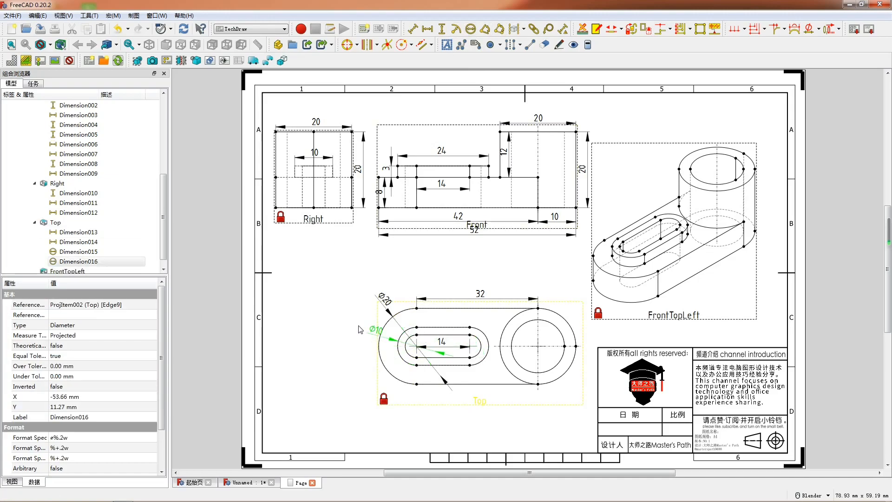
pyautogui.click(364, 331)
pyautogui.click(366, 336)
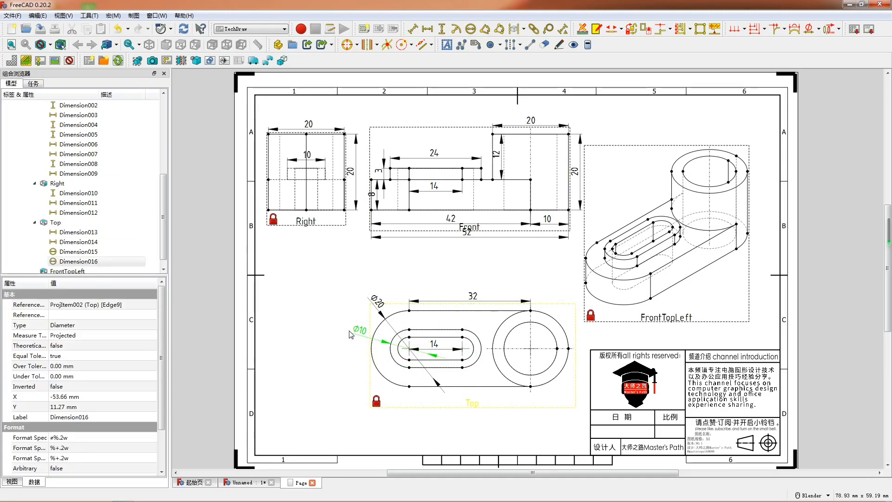
# - Add diameter dimensions for the slot's left arc and the cylinder's bore in the Top view, placing both labels outside the outline
pyautogui.click(402, 345)
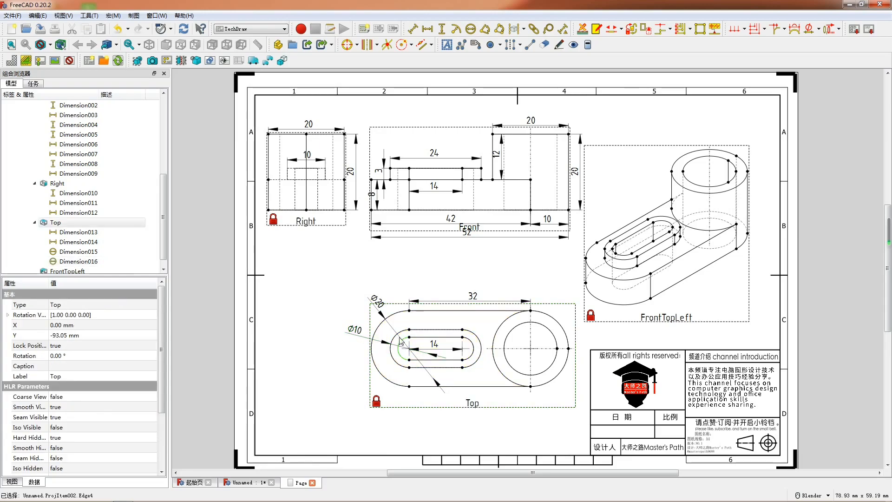
pyautogui.click(472, 32)
pyautogui.moveTo(470, 350); pyautogui.dragTo(354, 357)
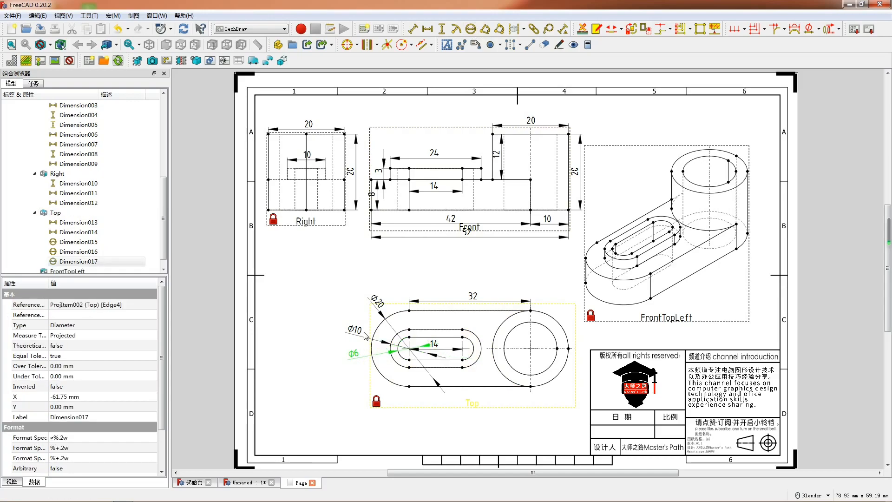
pyautogui.click(545, 331)
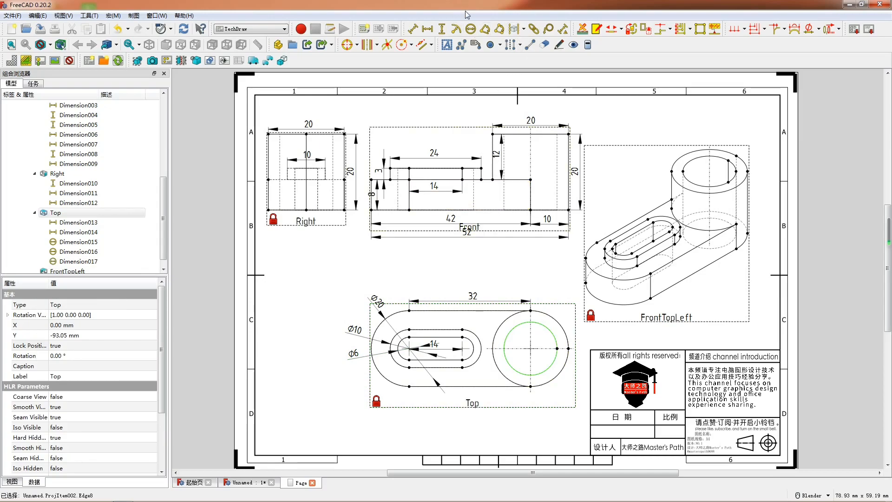
pyautogui.click(475, 29)
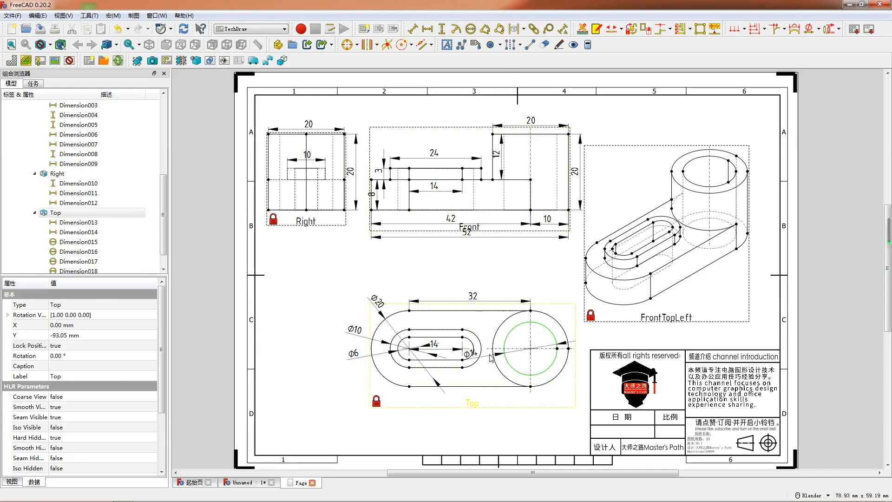
pyautogui.moveTo(476, 356); pyautogui.dragTo(545, 290)
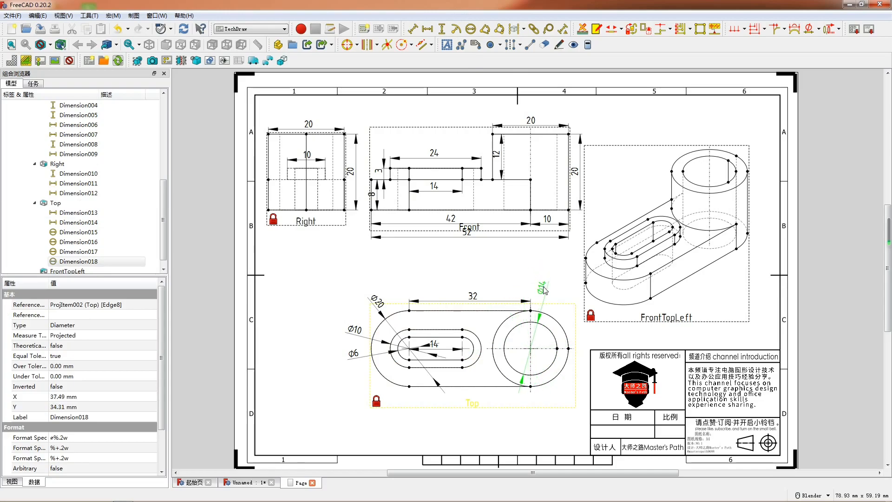
# - Replace the bore diameter dimension's text with the arbitrary text "ø14贯穿所有"
pyautogui.doubleClick(544, 291)
pyautogui.moveTo(125, 212); pyautogui.dragTo(114, 213)
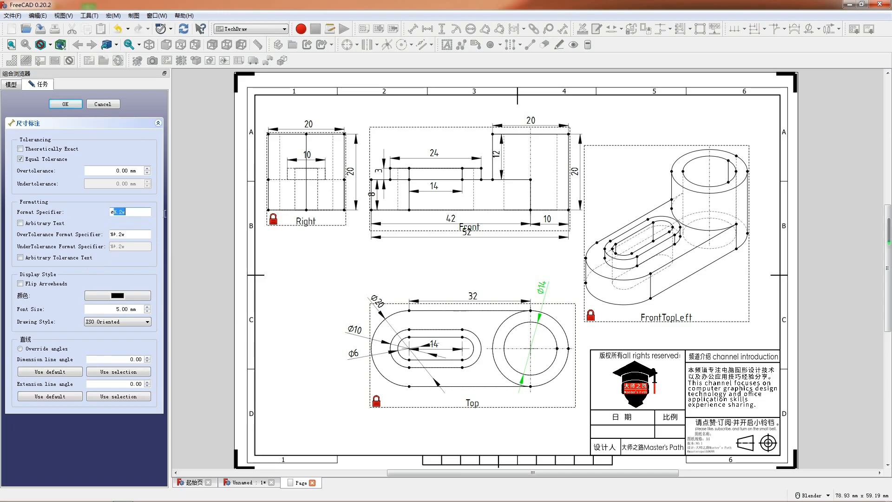
pyautogui.write('14')
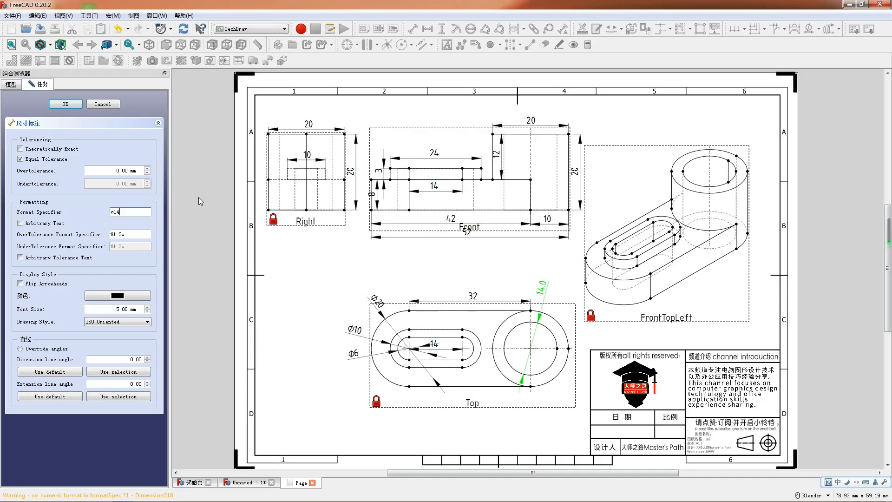
pyautogui.write('贯穿所有')
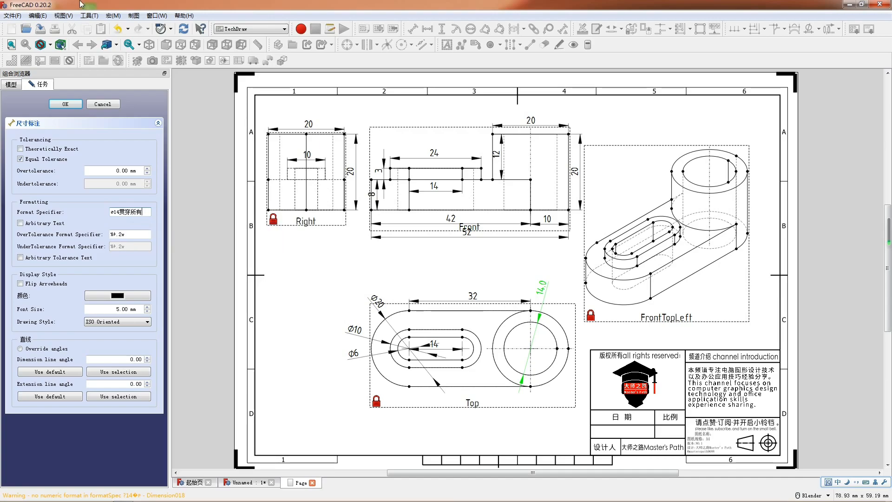
pyautogui.click(20, 223)
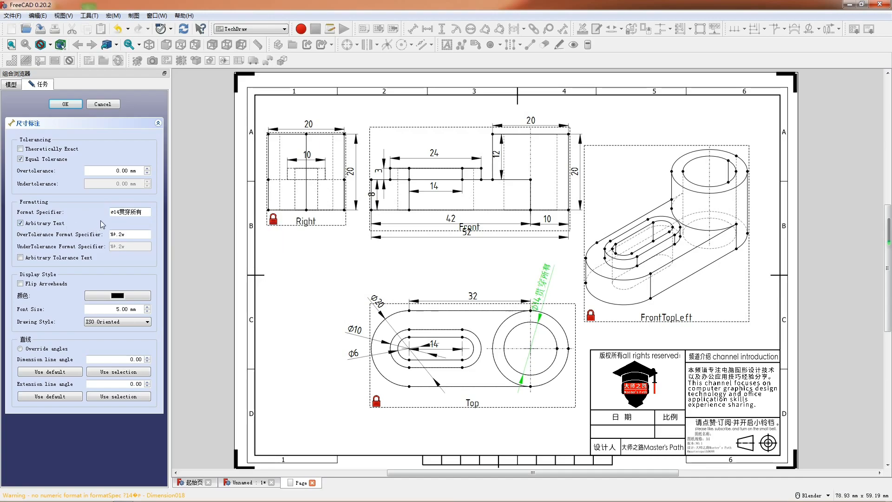
pyautogui.moveTo(115, 214); pyautogui.dragTo(102, 215)
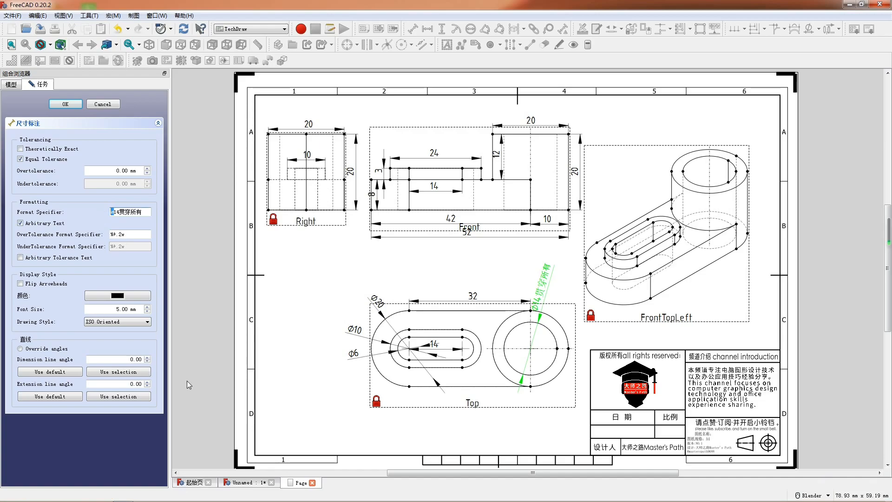
# - Set the bore dimension's drawing style to ISO Referencing and move its label above the 32 dimension in the Top view
pyautogui.click(113, 325)
pyautogui.click(116, 335)
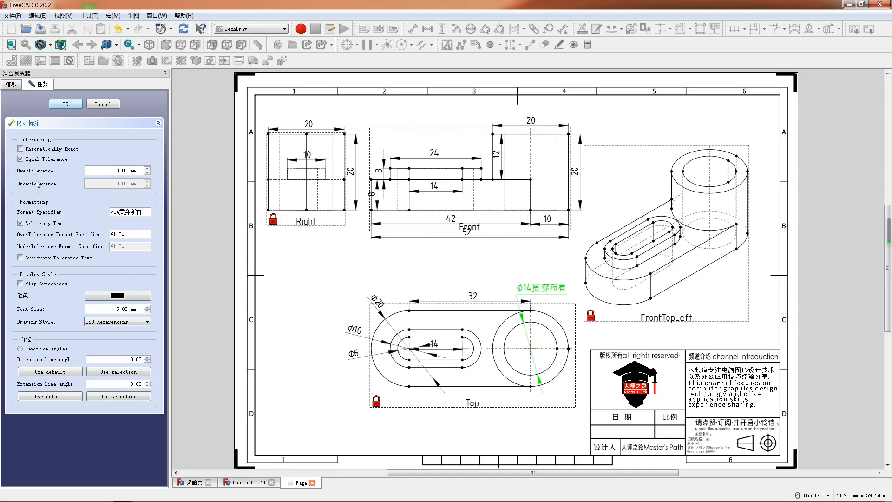
pyautogui.click(67, 103)
pyautogui.moveTo(549, 291); pyautogui.dragTo(474, 282)
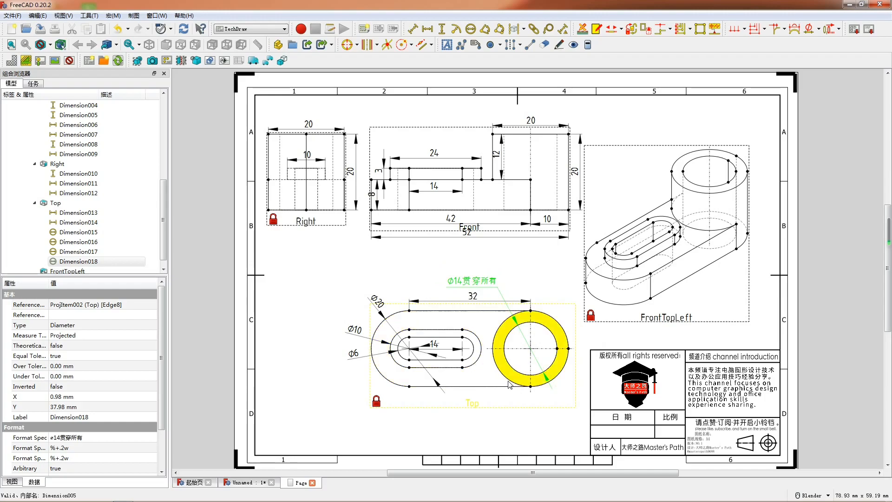
pyautogui.click(497, 415)
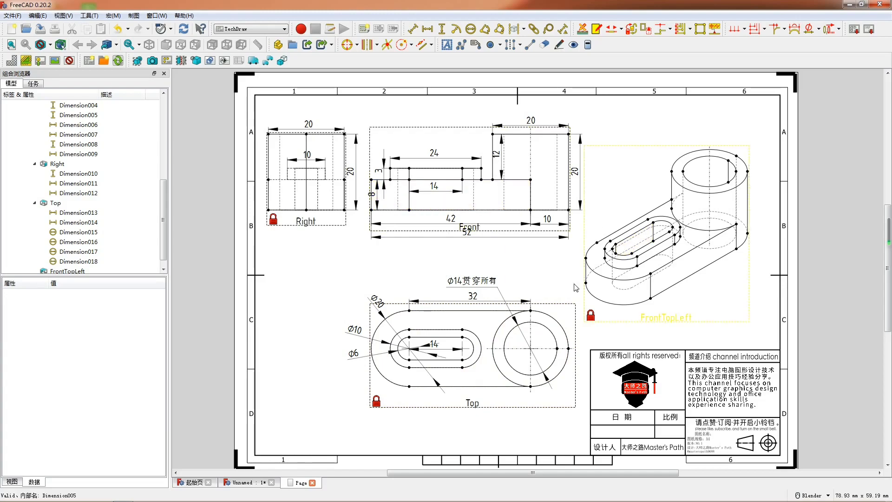
# - Create a section view from the Front view along a vertical cut with identifier A, placing it to the left of the Top view
pyautogui.click(476, 229)
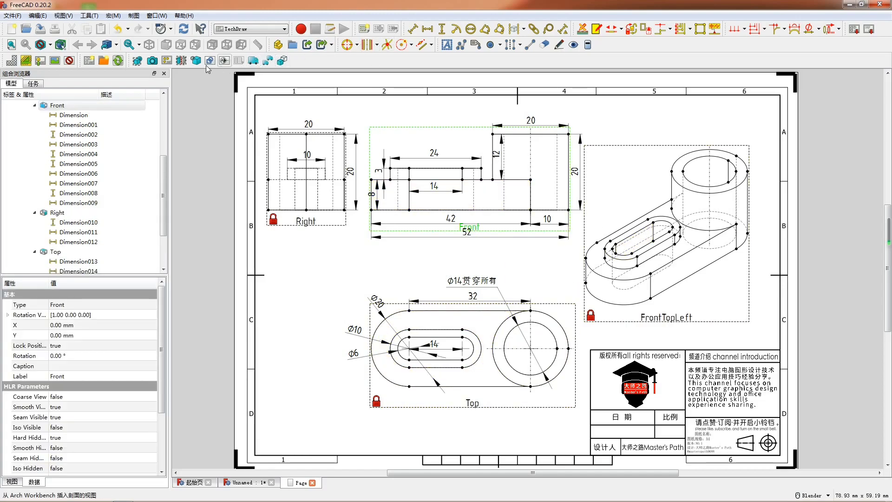
pyautogui.click(182, 62)
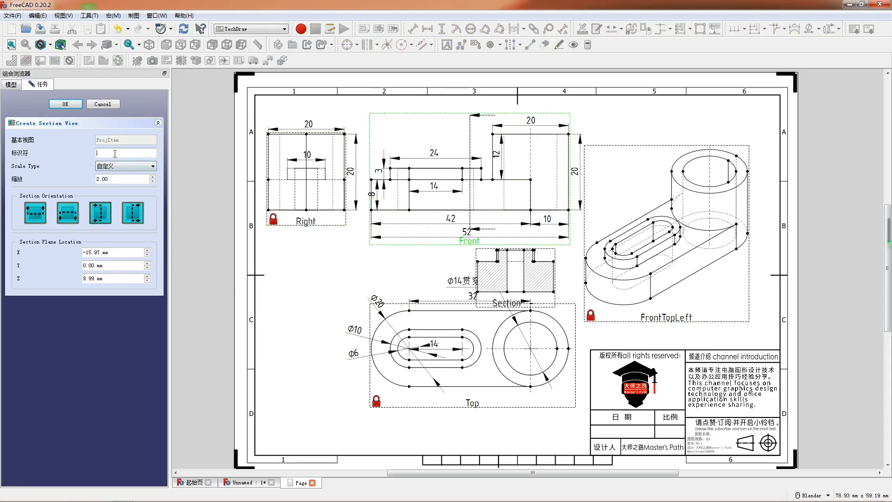
pyautogui.write('A')
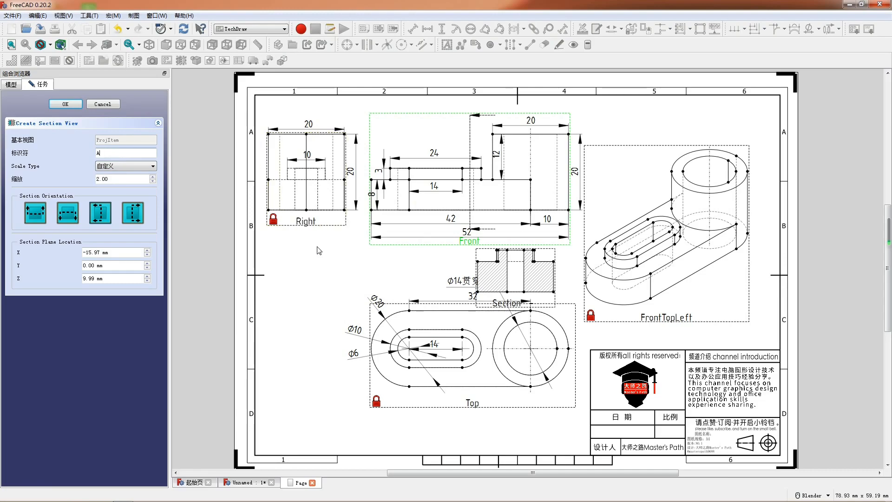
pyautogui.moveTo(510, 307); pyautogui.dragTo(304, 408)
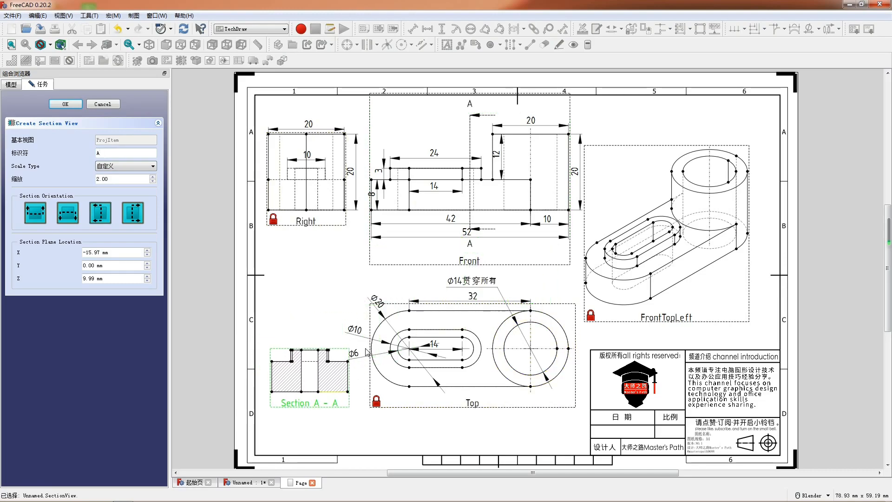
# - Move the Ø10 and Ø6 labels up and clear of the section view, nudge the section into place, and accept it
pyautogui.moveTo(355, 329); pyautogui.dragTo(359, 281)
pyautogui.moveTo(356, 361); pyautogui.dragTo(383, 291)
pyautogui.click(344, 356)
pyautogui.moveTo(311, 410)
pyautogui.mouseDown()
pyautogui.moveTo(320, 408)
pyautogui.moveTo(308, 405)
pyautogui.mouseUp()
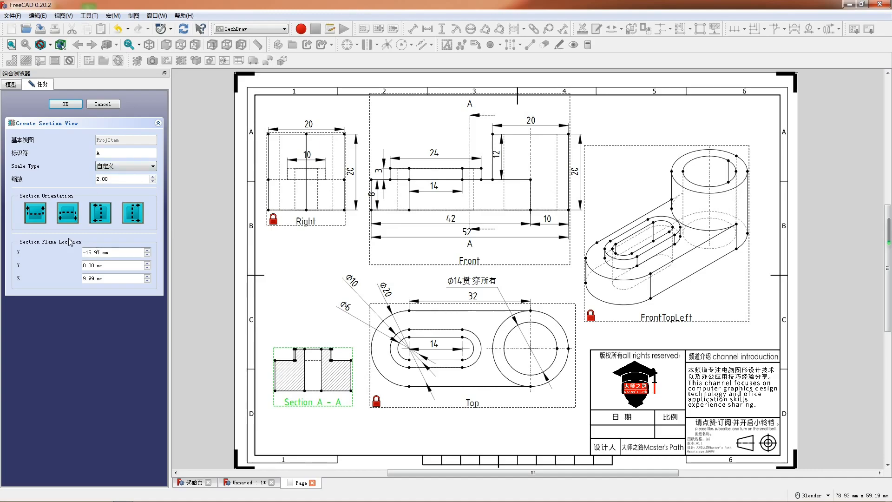
pyautogui.click(61, 104)
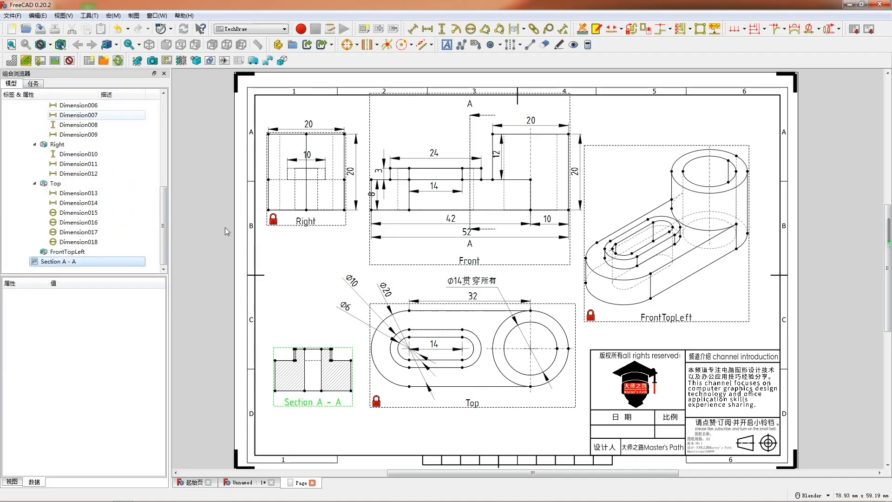
# - Lock the position of the Section A - A view by setting Lock Position to true
pyautogui.click(80, 328)
pyautogui.click(82, 325)
pyautogui.click(85, 340)
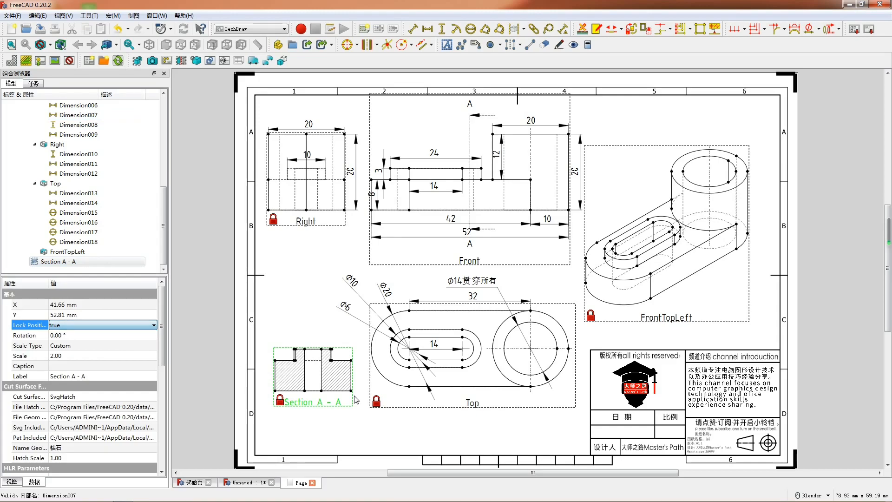
# - Add horizontal dimensions in Section A - A for the base's bottom width and the boss's top width, placing them below and above the view
pyautogui.click(276, 391)
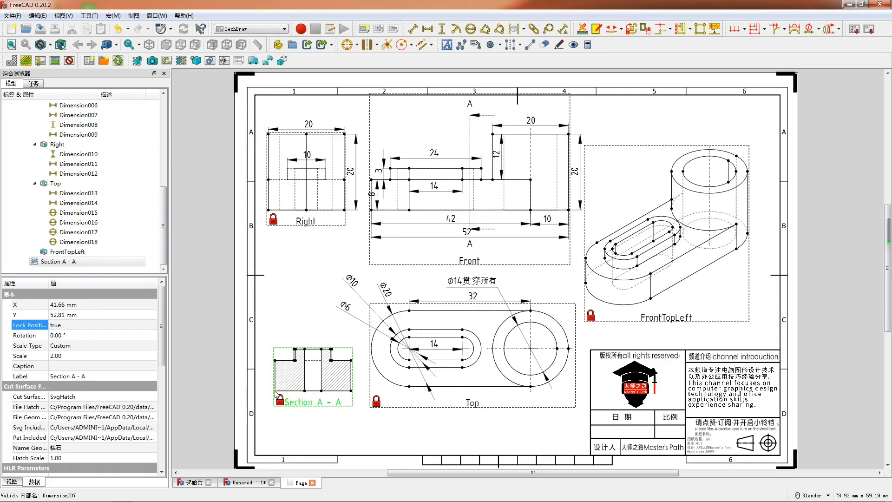
pyautogui.click(351, 392)
pyautogui.press('h')
pyautogui.moveTo(315, 398); pyautogui.dragTo(311, 403)
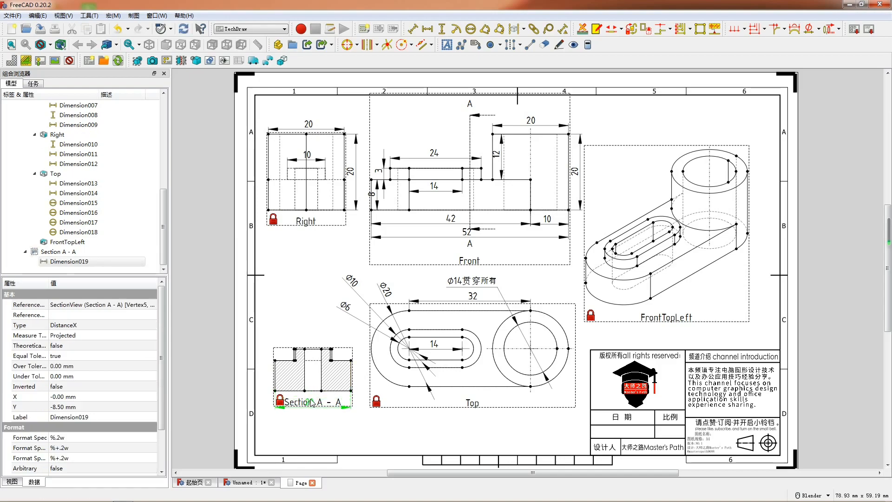
pyautogui.click(295, 349)
pyautogui.keyDown('ctrl'); pyautogui.click(331, 350); pyautogui.keyUp('ctrl')
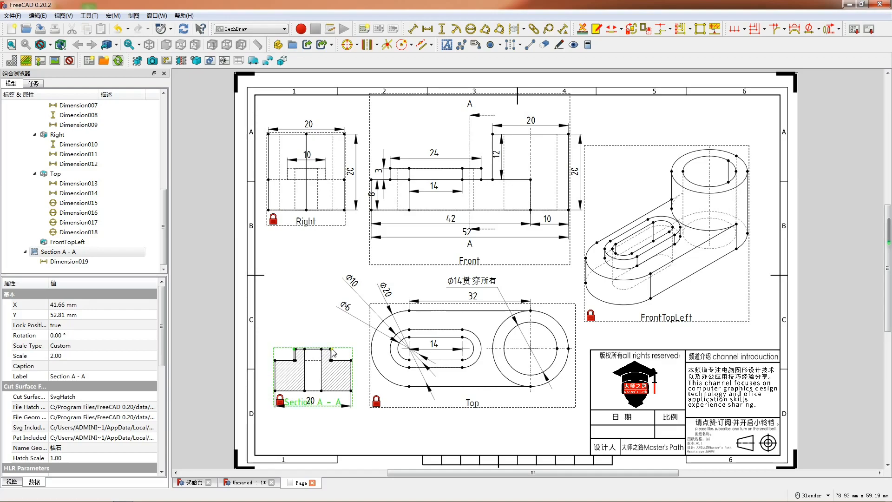
pyautogui.press('h')
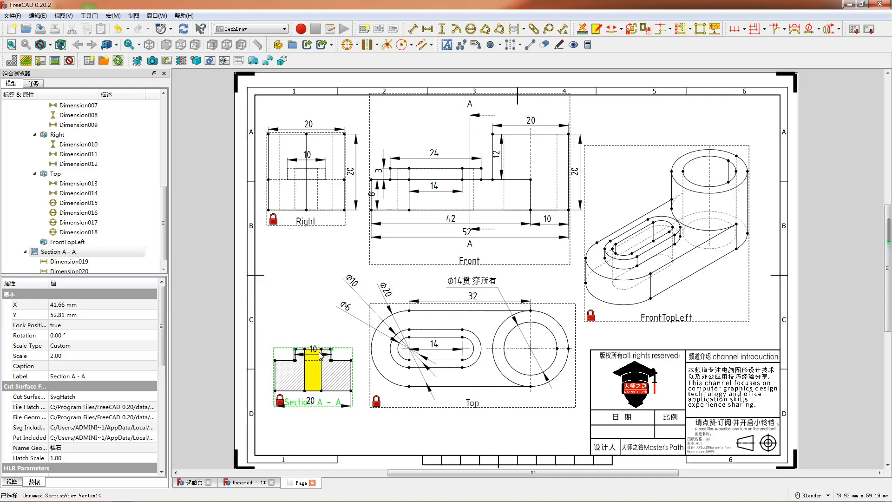
pyautogui.moveTo(317, 349); pyautogui.dragTo(319, 325)
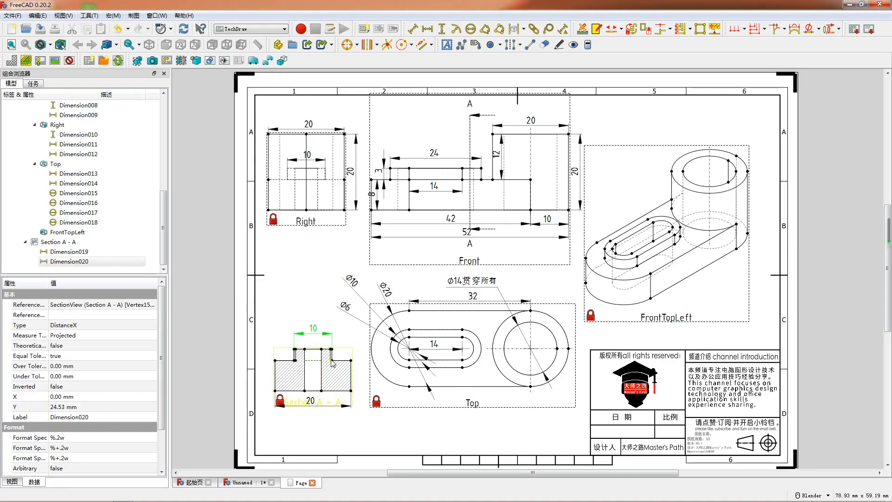
# - Add a vertical dimension for the base's right edge in Section A - A, placing it outside that edge
pyautogui.click(352, 377)
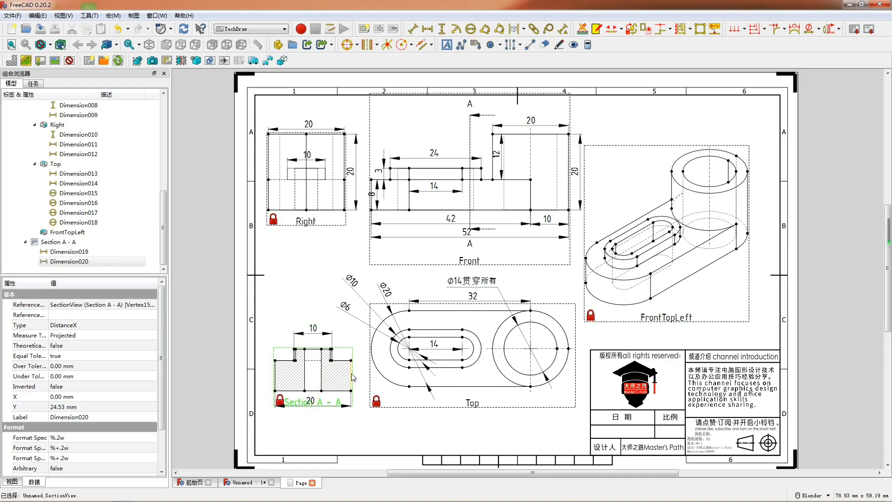
pyautogui.press('i')
pyautogui.moveTo(352, 375); pyautogui.dragTo(356, 374)
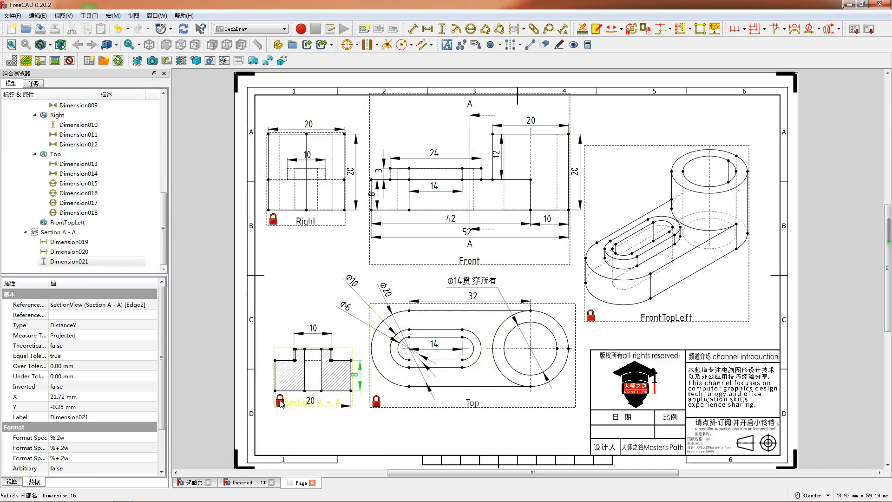
pyautogui.click(68, 346)
pyautogui.click(69, 346)
pyautogui.click(68, 362)
pyautogui.click(513, 444)
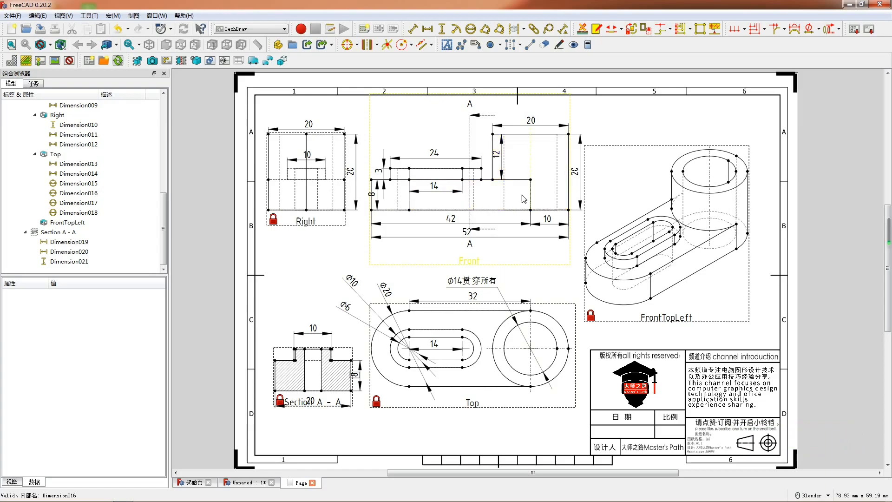
# - Insert seven text annotations, place one below the Right view, and set its text to "右视图"
pyautogui.click(446, 46)
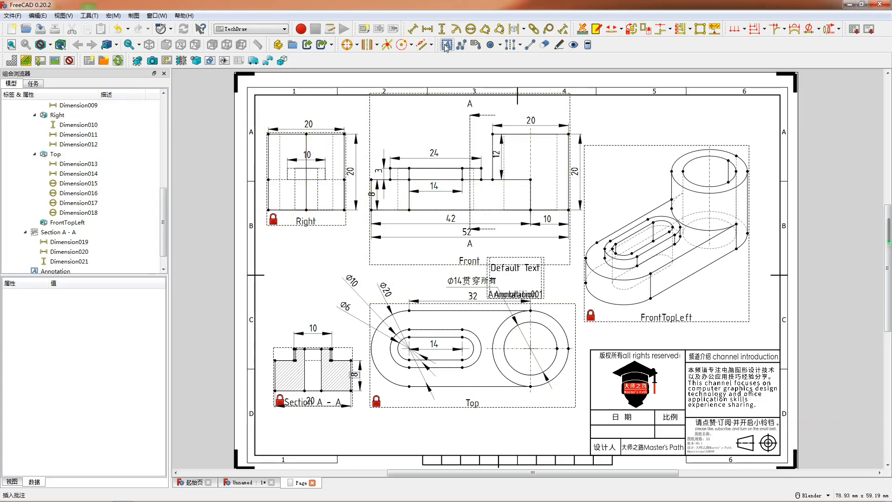
pyautogui.moveTo(537, 269); pyautogui.dragTo(318, 247)
pyautogui.doubleClick(318, 247)
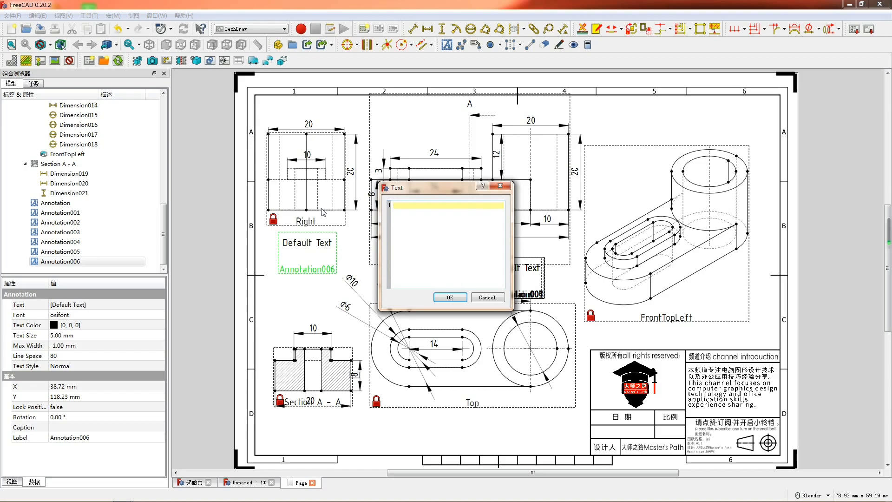
pyautogui.hotkey('ctrl', 'shift')
pyautogui.write('y')
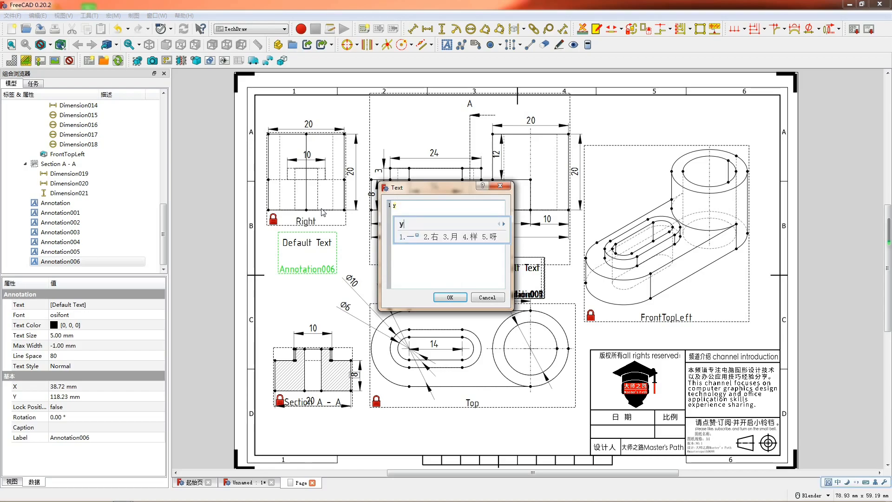
pyautogui.write('右视图')
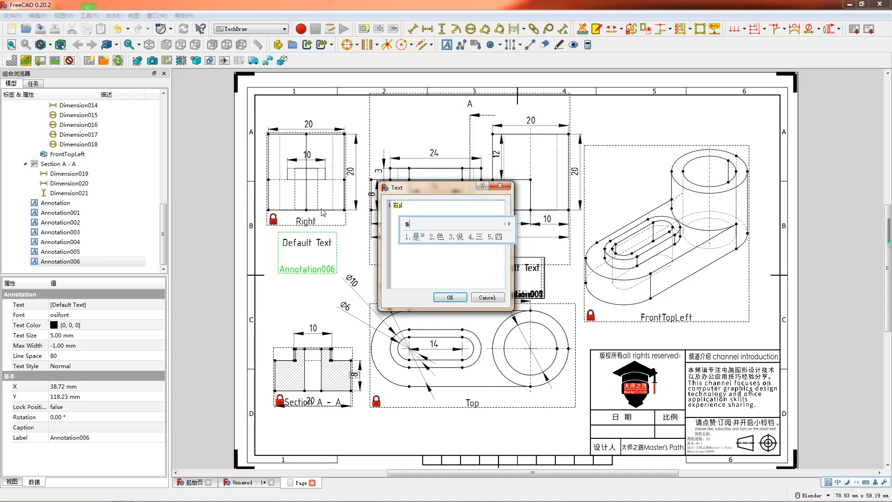
pyautogui.click(442, 298)
# - Move another annotation below the FrontTopLeft view and set its text to "轴测图"
pyautogui.moveTo(534, 272)
pyautogui.mouseDown()
pyautogui.moveTo(668, 329)
pyautogui.moveTo(686, 322)
pyautogui.mouseUp()
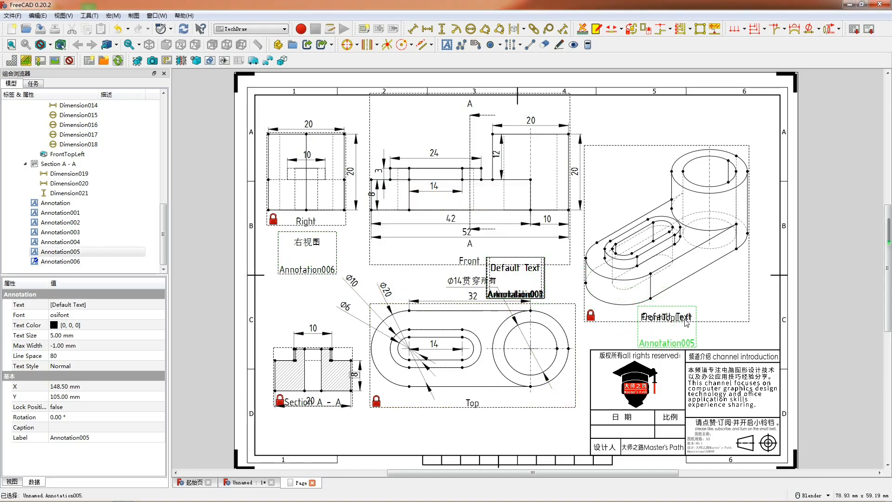
pyautogui.doubleClick(682, 324)
pyautogui.hotkey('ctrl', 'a')
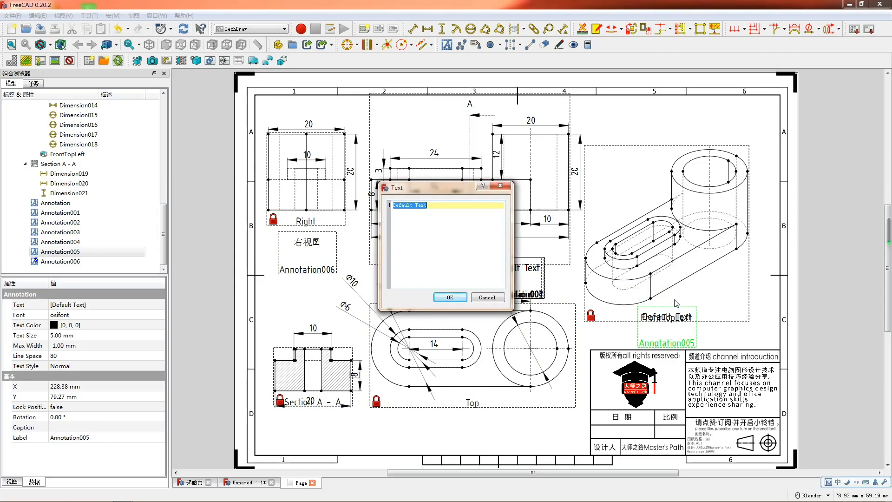
pyautogui.write('zct')
pyautogui.press('space')
pyautogui.click(449, 298)
# - Move one of the default annotations below the Top view and set its text to "顶视图"
pyautogui.moveTo(528, 279); pyautogui.dragTo(477, 413)
pyautogui.doubleClick(477, 413)
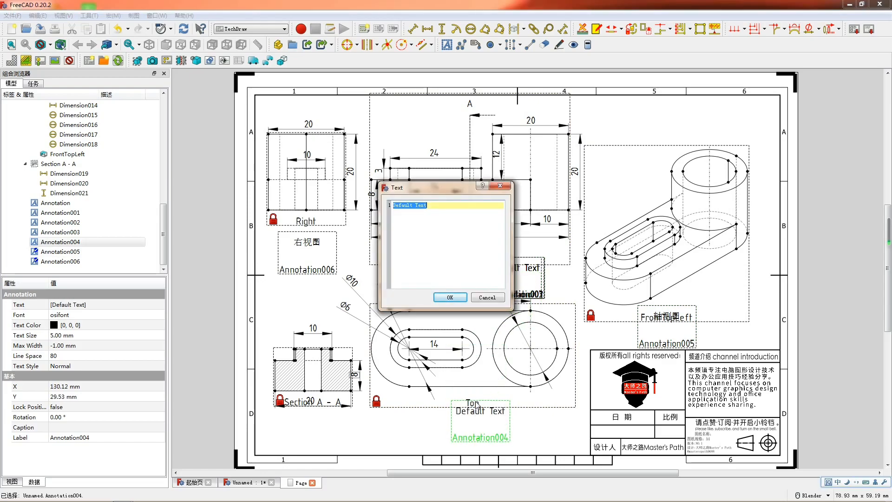
pyautogui.write('dsr')
pyautogui.press('BackSpace')
pyautogui.write('t')
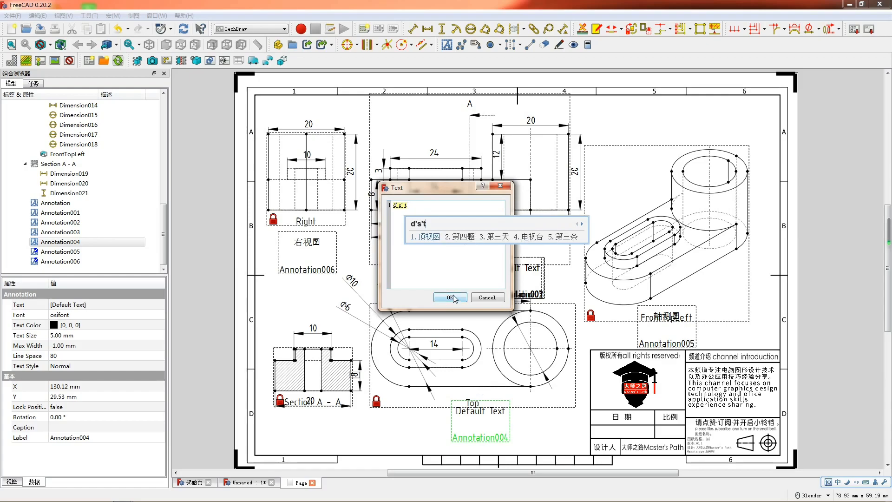
pyautogui.click(432, 238)
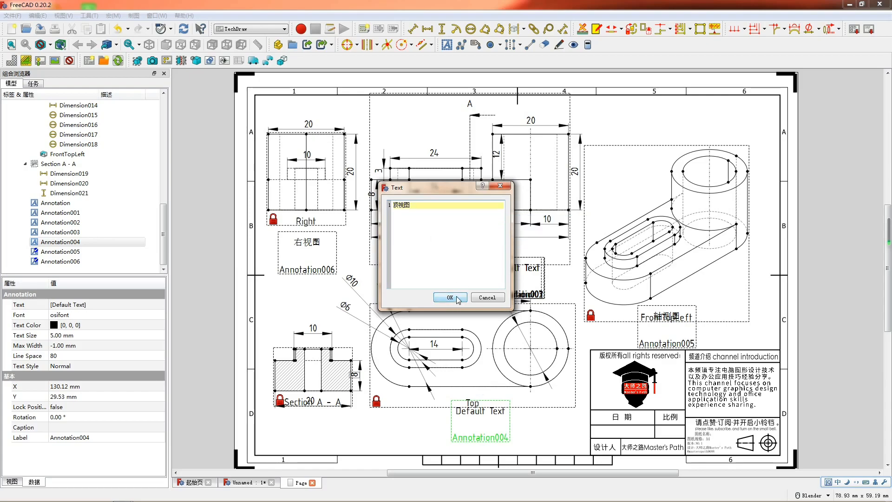
pyautogui.click(457, 298)
# - Move another default annotation below the Section A - A view and set its text to "剖面图A-A"
pyautogui.moveTo(520, 273)
pyautogui.mouseDown()
pyautogui.moveTo(315, 435)
pyautogui.moveTo(314, 425)
pyautogui.mouseUp()
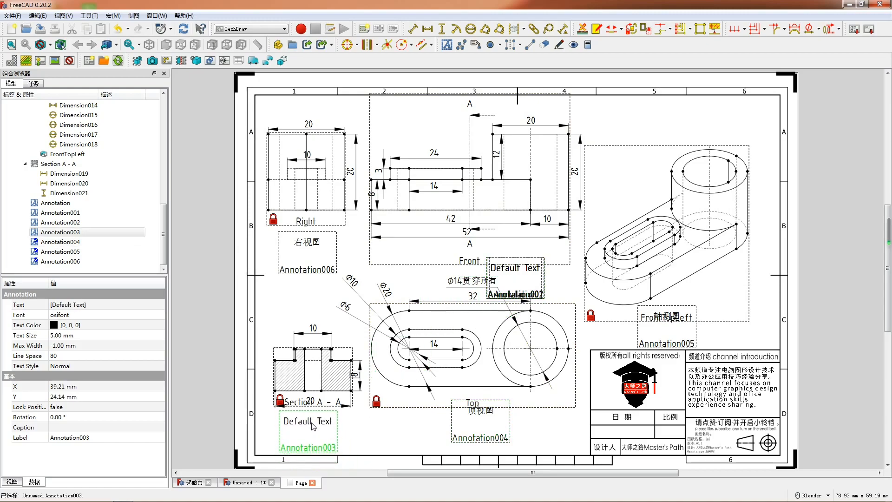
pyautogui.doubleClick(313, 424)
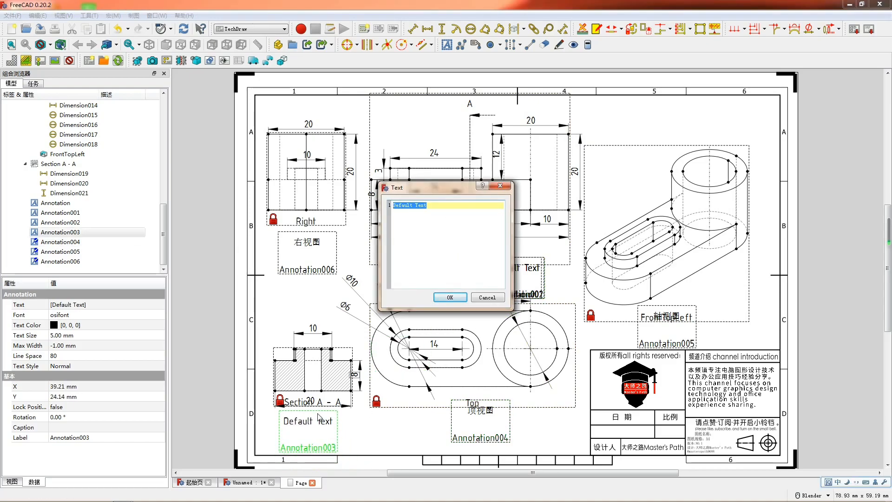
pyautogui.write('pmy')
pyautogui.press('BackSpace')
pyautogui.write('t')
pyautogui.press('space')
pyautogui.click(452, 298)
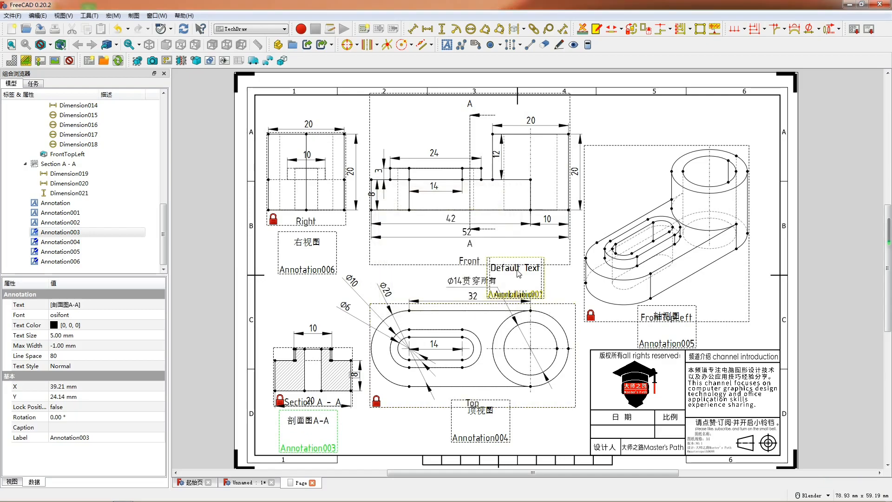
# - Place an annotation in the title block's date cell (日期) and set its text to "2023.03.22"
pyautogui.moveTo(546, 294); pyautogui.dragTo(652, 462)
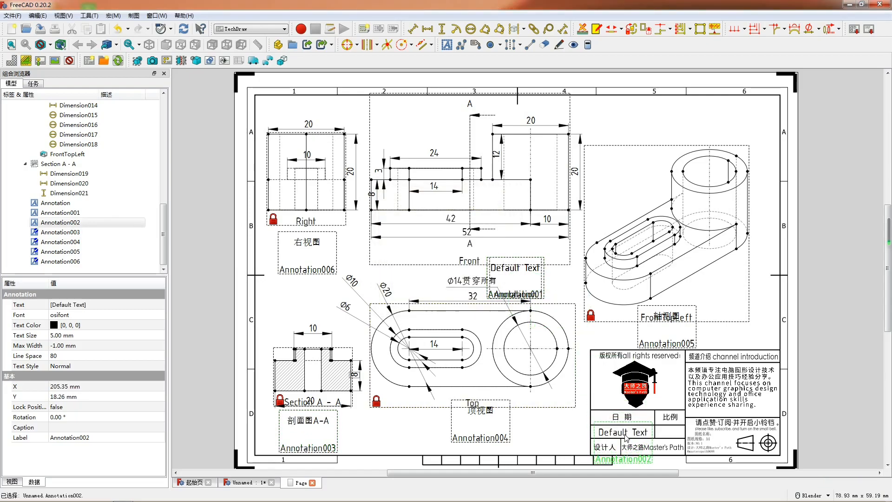
pyautogui.doubleClick(626, 437)
pyautogui.write('2023.03.22')
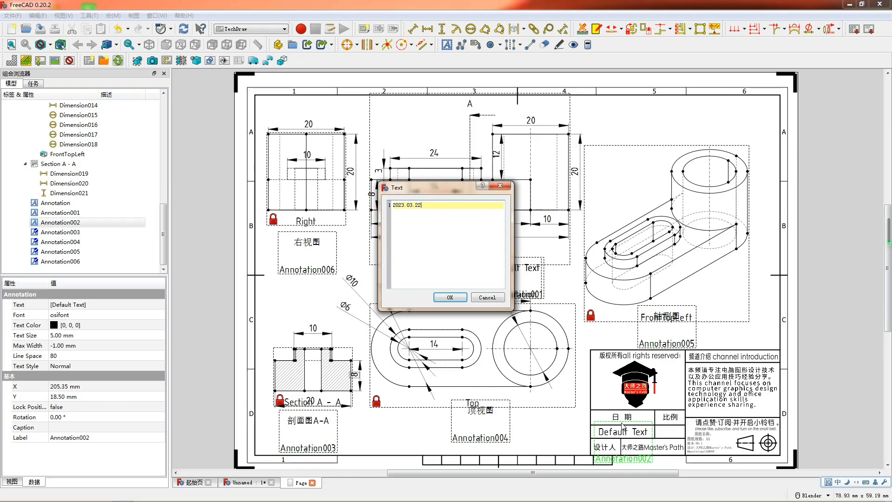
pyautogui.click(450, 298)
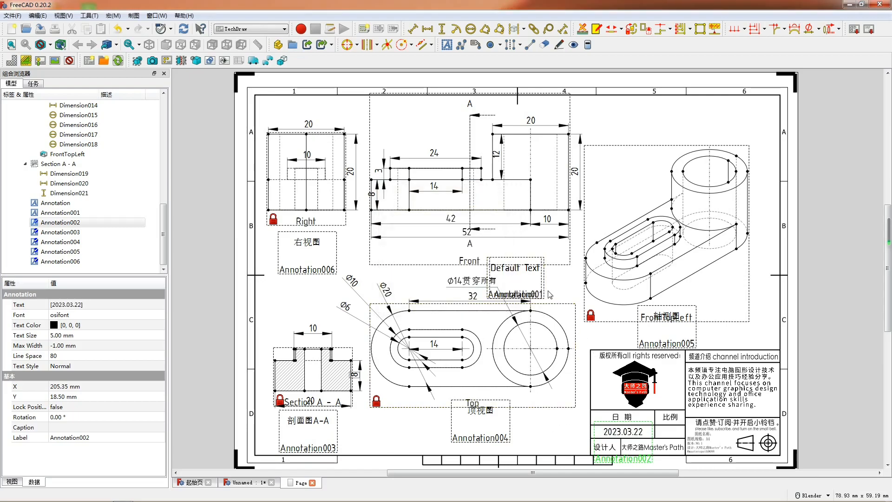
# - Set another annotation's text to "2：1" and place it in the title block's scale cell (比例)
pyautogui.moveTo(515, 278); pyautogui.dragTo(564, 290)
pyautogui.doubleClick(564, 291)
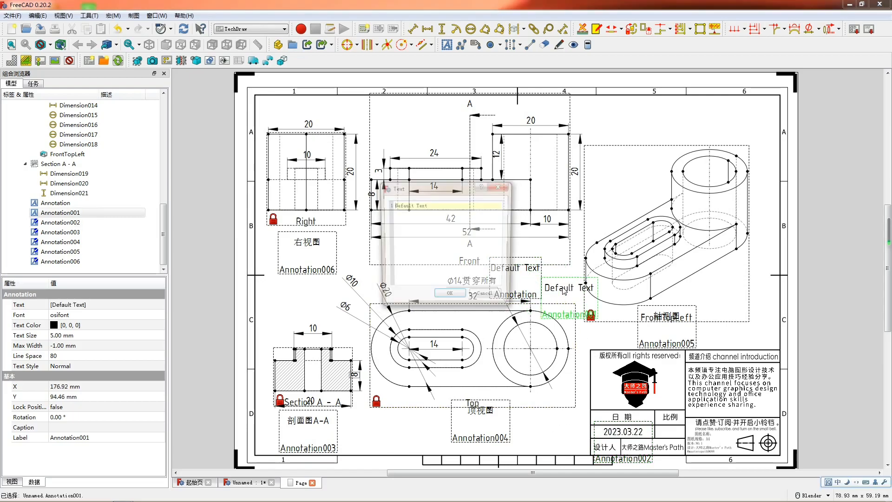
pyautogui.hotkey('ctrl', 'a')
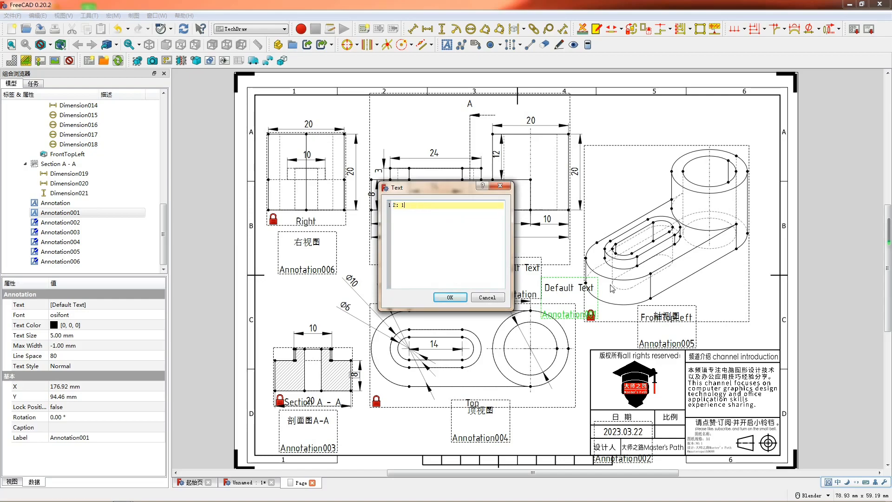
pyautogui.click(458, 296)
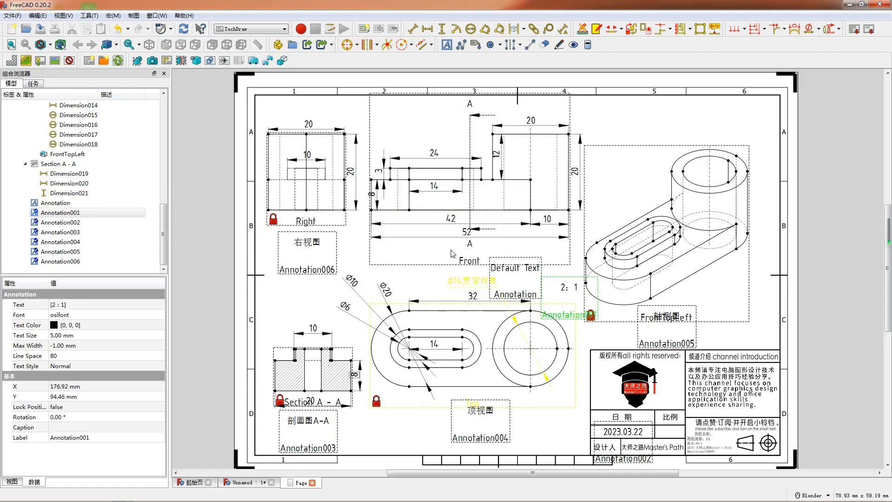
pyautogui.moveTo(575, 288)
pyautogui.mouseDown()
pyautogui.moveTo(682, 429)
pyautogui.moveTo(668, 430)
pyautogui.mouseUp()
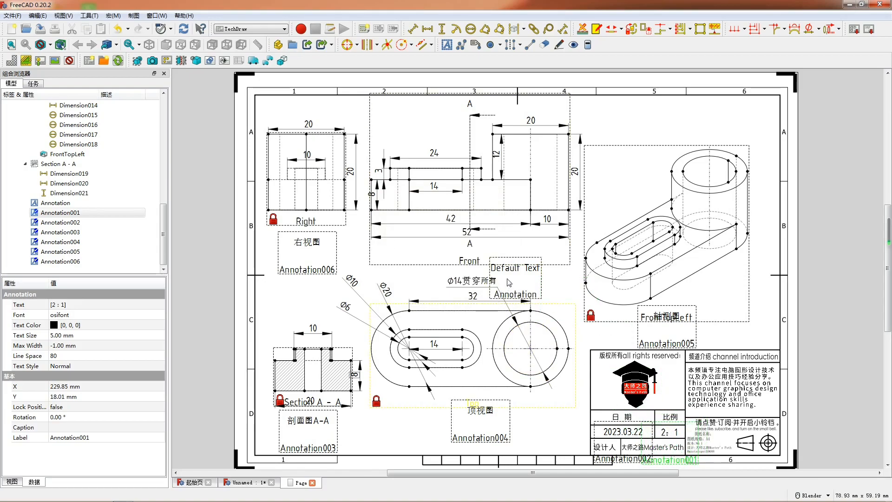
# - Move the last default annotation below the Front view and set its text to "前视图"
pyautogui.moveTo(509, 270)
pyautogui.mouseDown()
pyautogui.moveTo(486, 282)
pyautogui.moveTo(462, 261)
pyautogui.mouseUp()
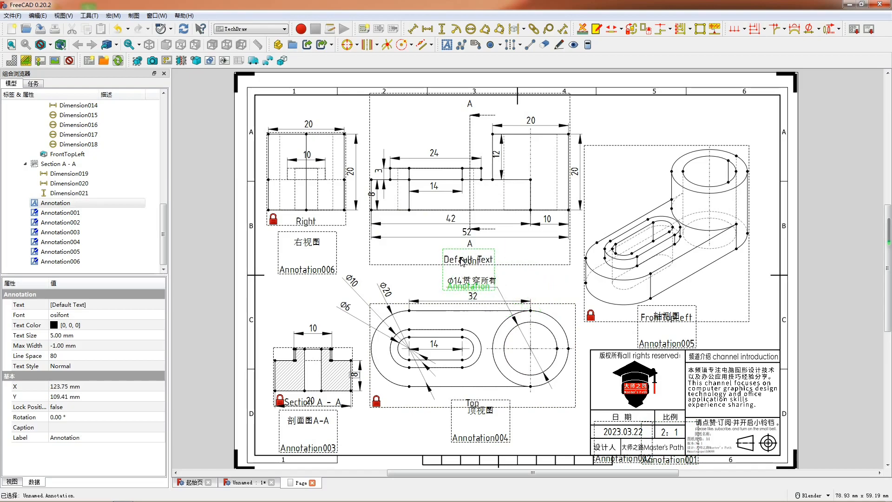
pyautogui.doubleClick(462, 262)
pyautogui.write('前视图')
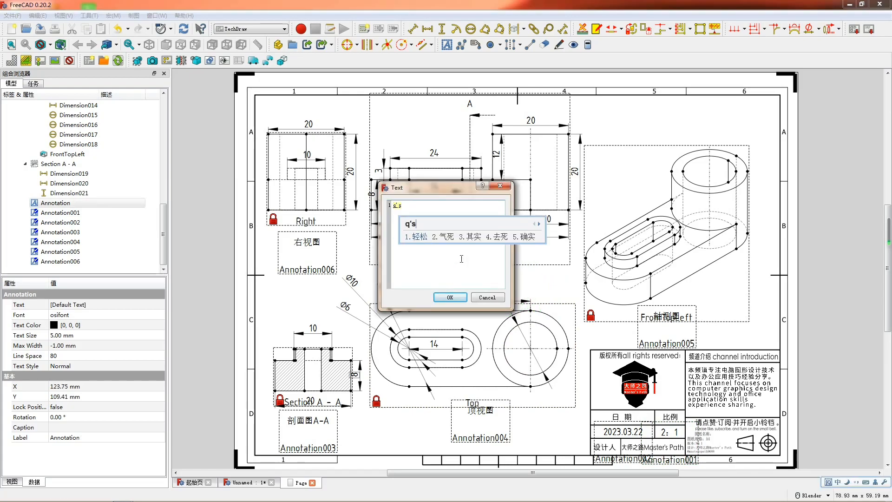
pyautogui.click(450, 298)
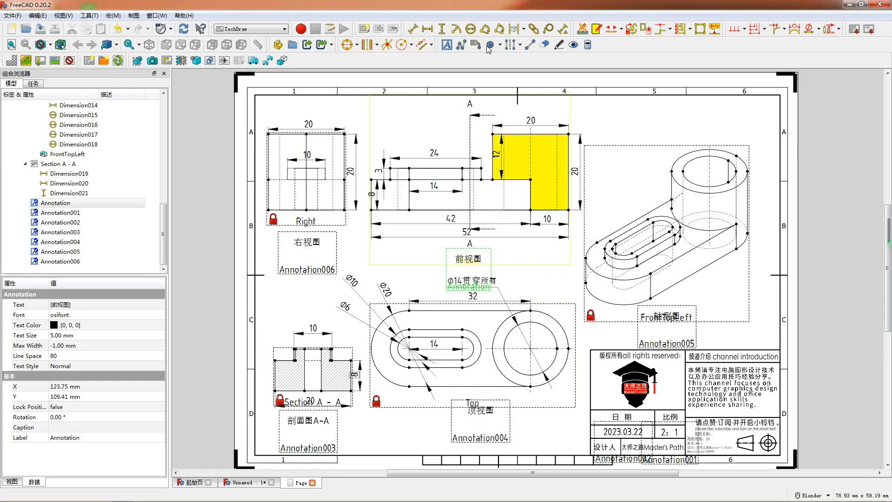
# - Insert a new text annotation, place it in free space below the Front view, and set its text to "机械零件产品044"
pyautogui.click(447, 45)
pyautogui.moveTo(470, 259); pyautogui.dragTo(548, 283)
pyautogui.doubleClick(548, 283)
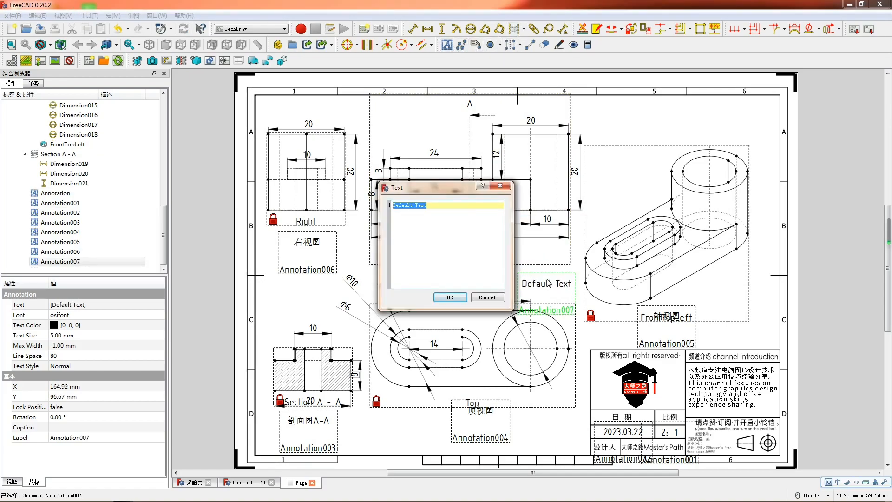
pyautogui.write('机械')
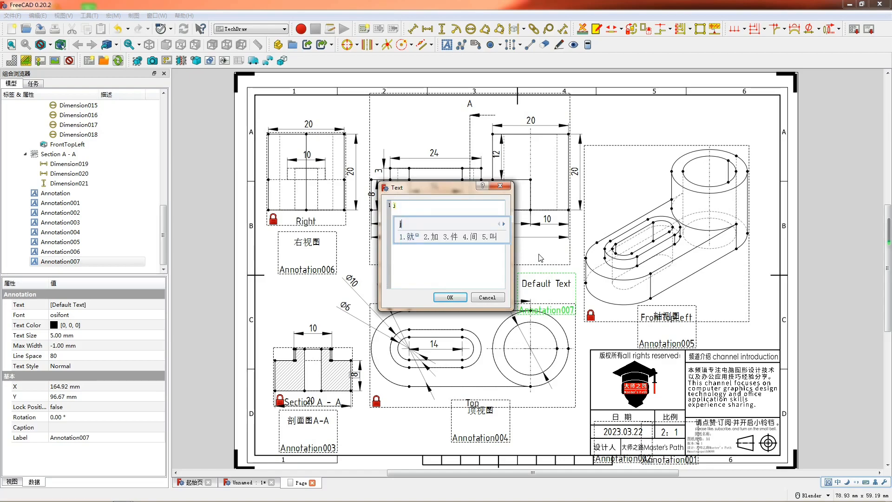
pyautogui.write("l'j")
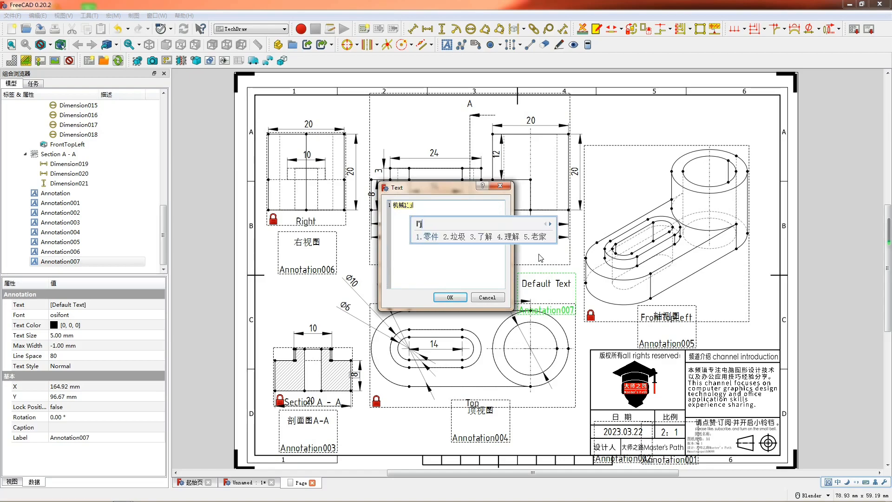
pyautogui.press('space')
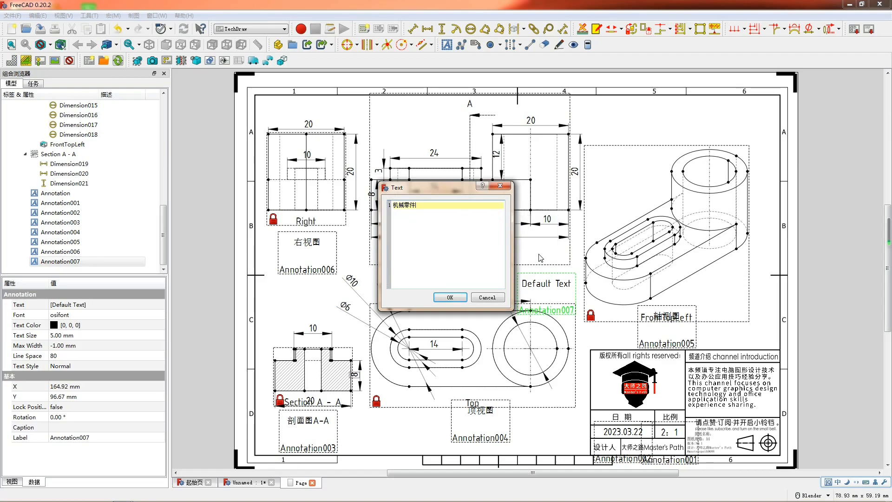
pyautogui.write("c'vo")
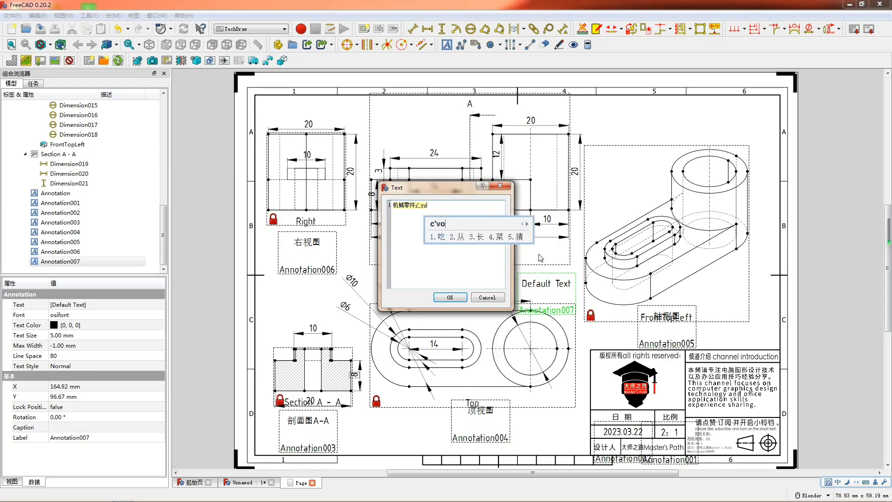
pyautogui.press('BackSpace')
pyautogui.press('BackSpace')
pyautogui.write('p')
pyautogui.press('space')
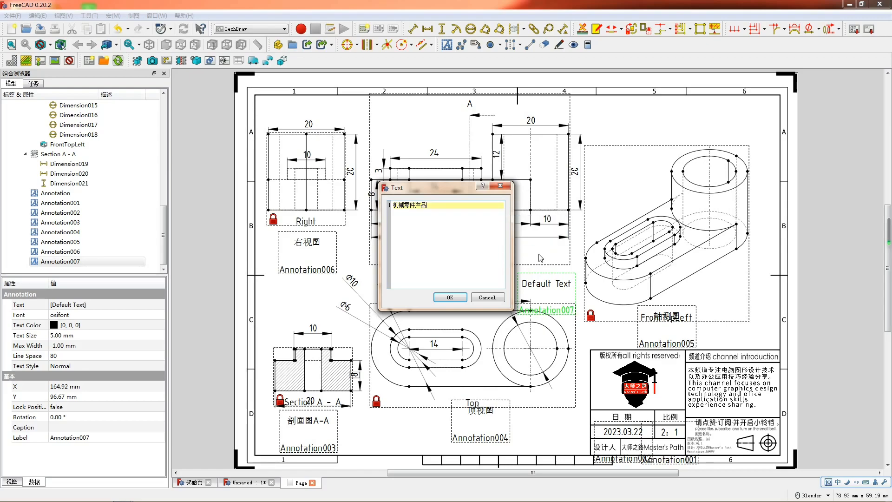
pyautogui.write('044')
pyautogui.click(437, 300)
# - Set the "机械零件产品044" annotation's text size to 2 mm and move it onto the drawing name line of the title block
pyautogui.click(116, 331)
pyautogui.click(115, 331)
pyautogui.write('2')
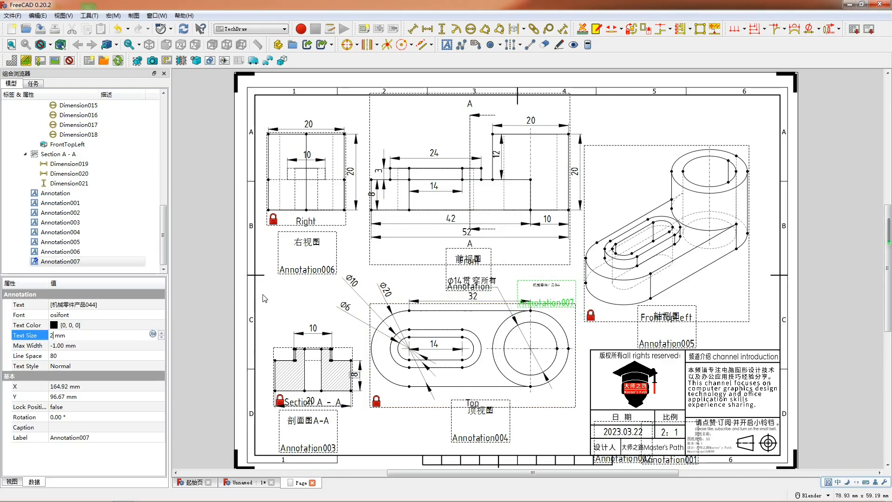
pyautogui.moveTo(552, 300); pyautogui.dragTo(728, 440)
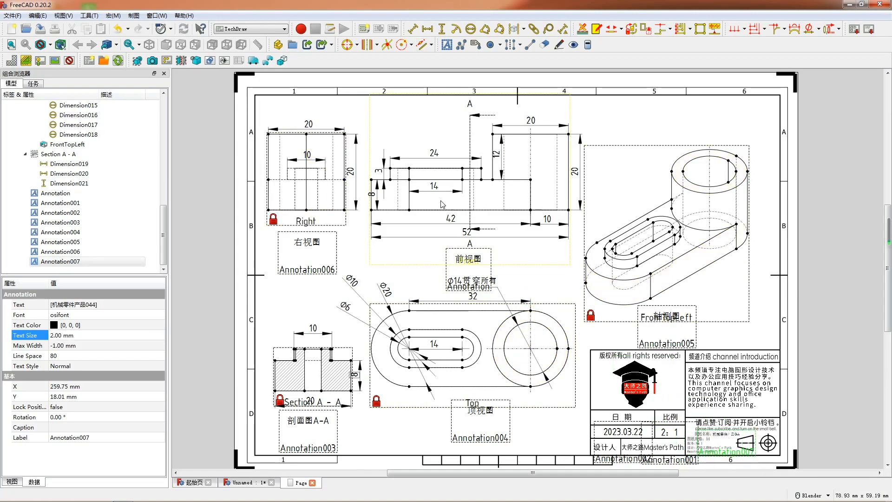
# - Preview the drawing page with the view frames hidden, and show the frames again
pyautogui.rightClick(520, 271)
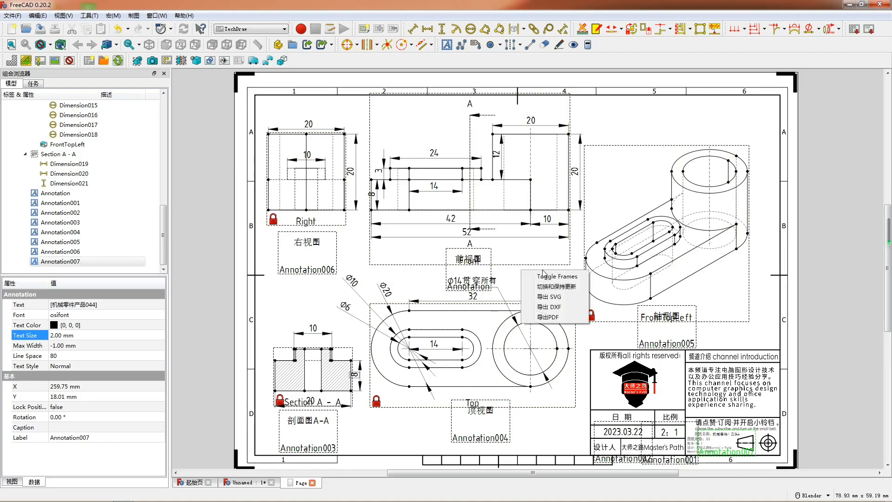
pyautogui.click(558, 276)
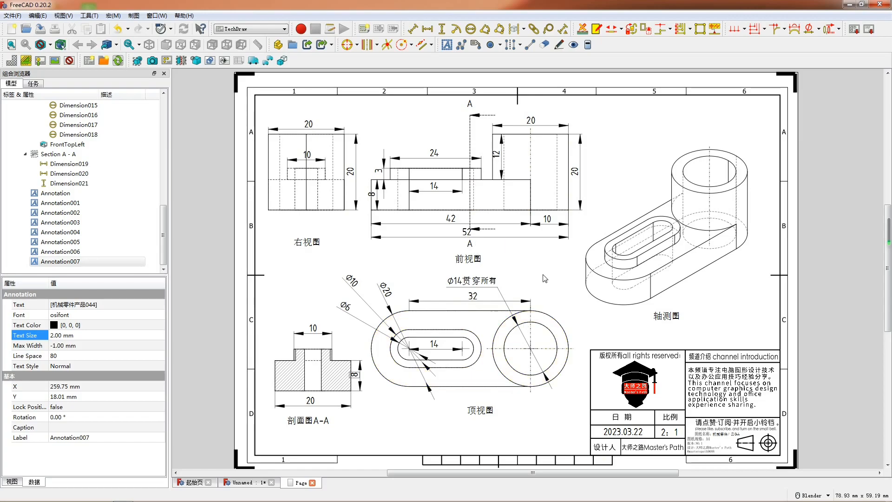
pyautogui.rightClick(544, 275)
pyautogui.click(567, 281)
# - Unlock the Top view's position, move the view lower on the page, and reposition its "顶视图" label beneath it
pyautogui.click(374, 403)
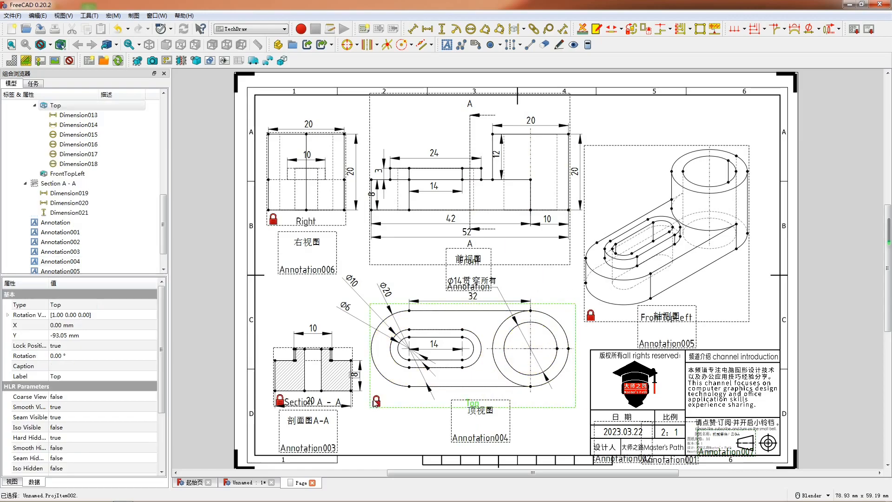
pyautogui.doubleClick(73, 346)
pyautogui.click(56, 353)
pyautogui.moveTo(477, 406)
pyautogui.mouseDown()
pyautogui.moveTo(474, 431)
pyautogui.moveTo(468, 411)
pyautogui.moveTo(483, 427)
pyautogui.mouseUp()
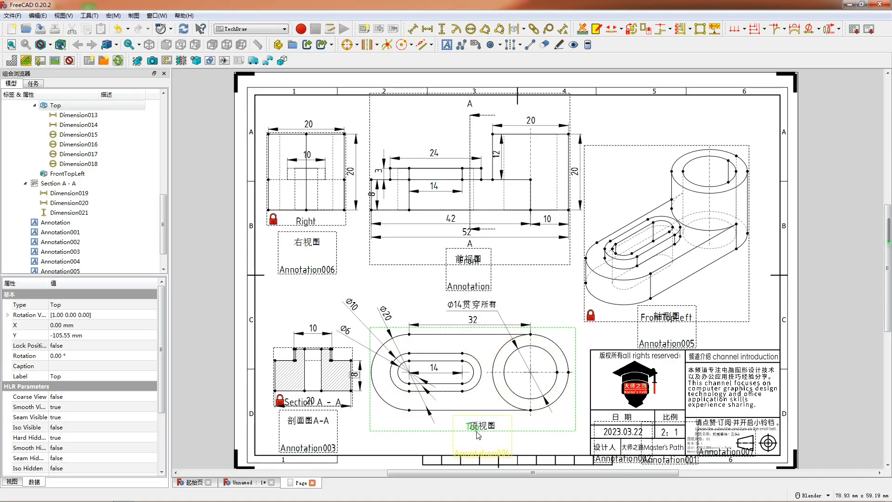
pyautogui.moveTo(484, 432); pyautogui.dragTo(473, 420)
# - Lock the Top view's position by setting Lock Position to true
pyautogui.click(540, 425)
pyautogui.click(102, 345)
pyautogui.click(102, 345)
pyautogui.click(117, 363)
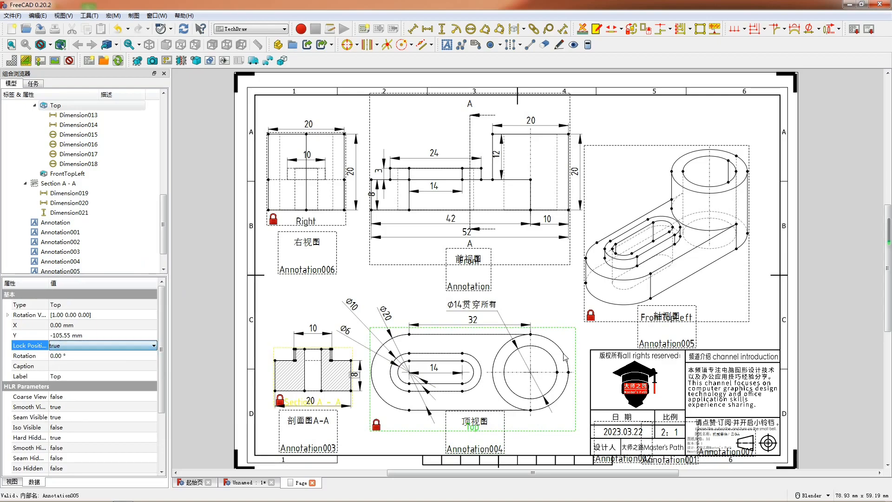
pyautogui.click(562, 296)
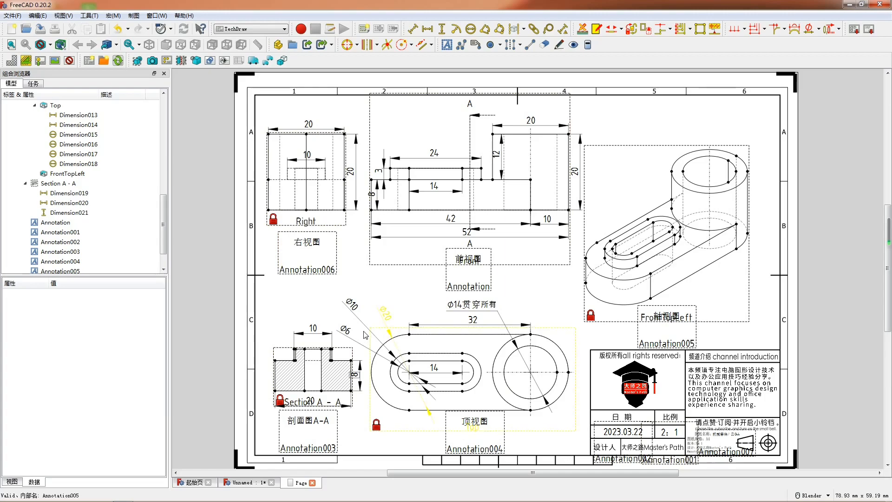
# - Reposition the Ø20, Ø10 and Ø6 dimensions of the Top view, placing Ø6 inside the outline near the slot
pyautogui.moveTo(386, 313); pyautogui.dragTo(377, 291)
pyautogui.moveTo(364, 325); pyautogui.dragTo(440, 349)
pyautogui.click(453, 345)
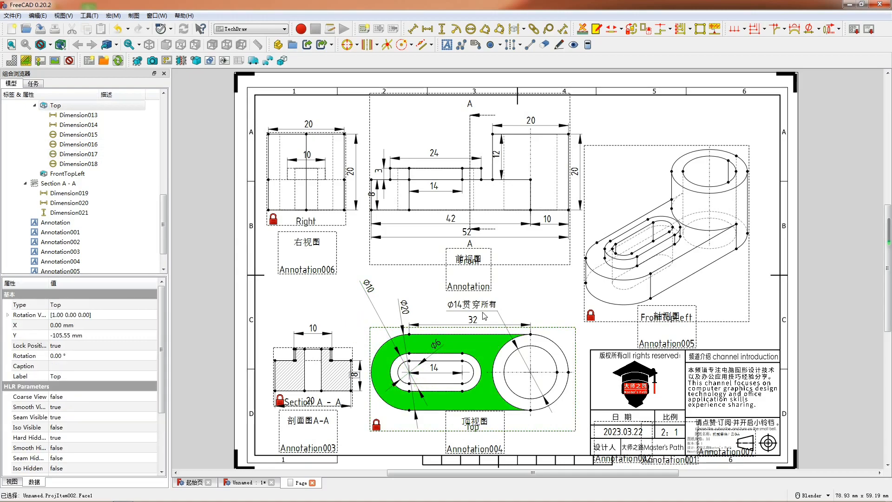
pyautogui.click(538, 306)
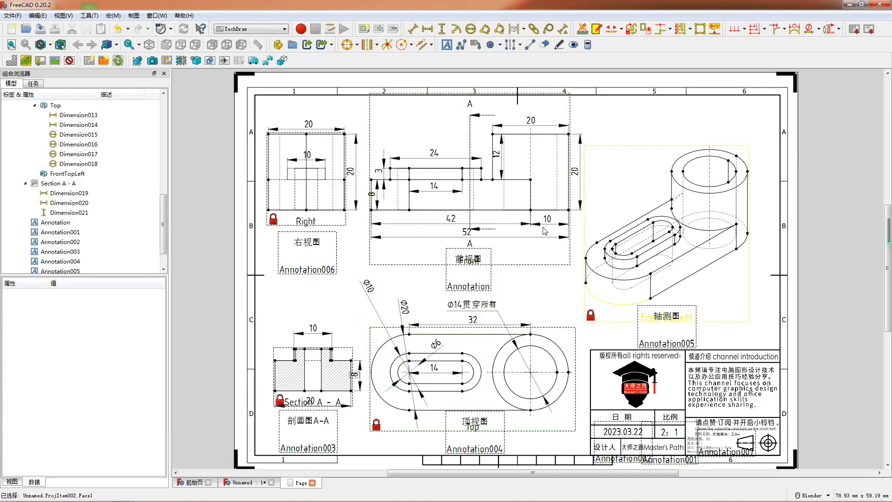
# - Hide the view frames on the drawing page, and review the 3D model before returning to the page
pyautogui.rightClick(623, 117)
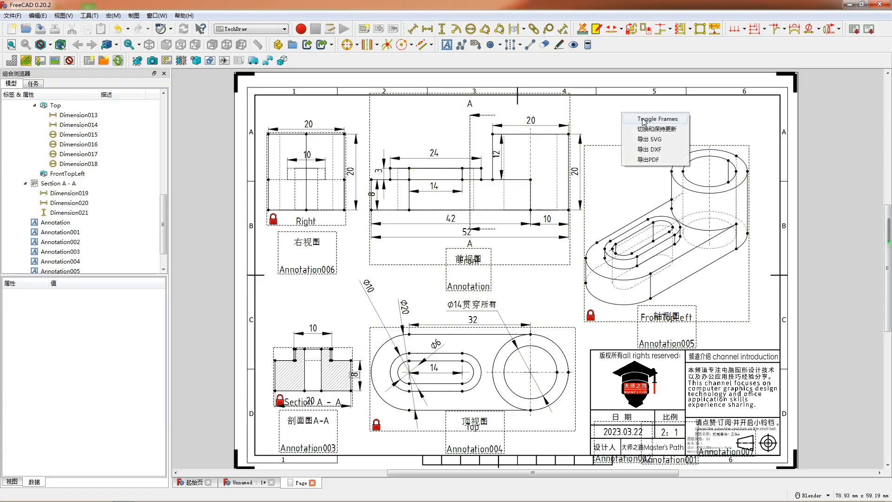
pyautogui.click(644, 120)
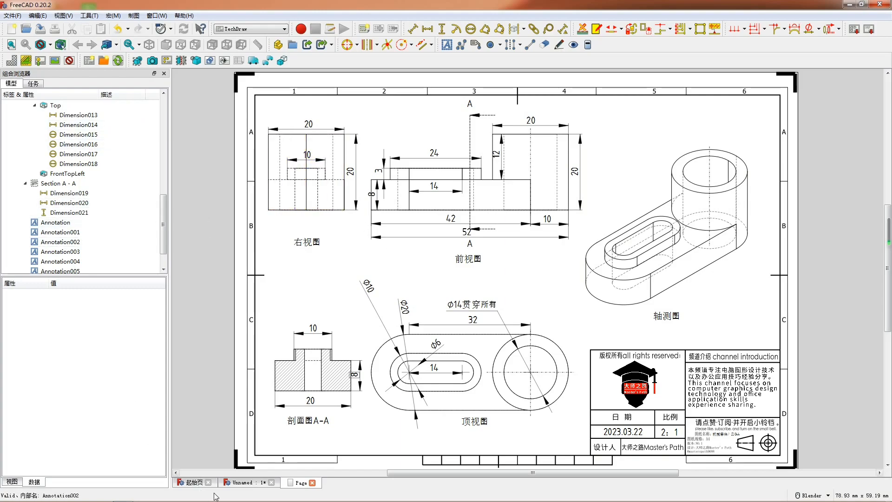
pyautogui.click(256, 485)
pyautogui.moveTo(537, 299); pyautogui.dragTo(313, 495, button='middle')
pyautogui.click(300, 483)
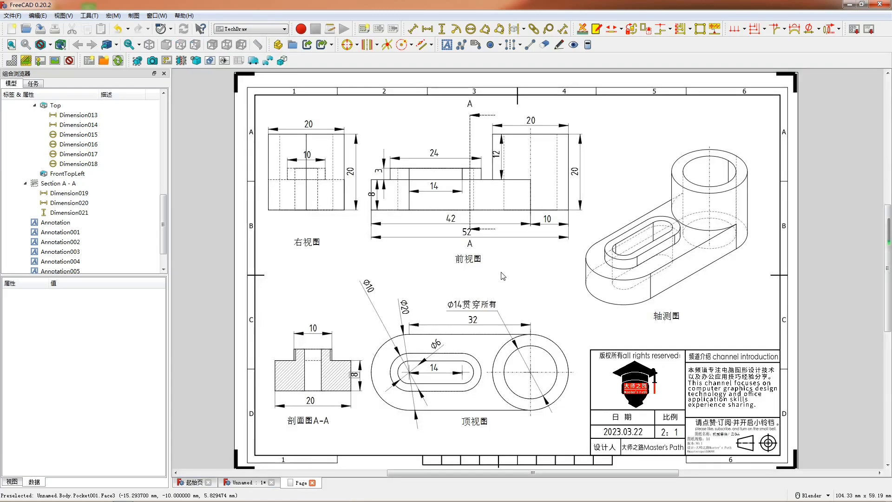
# - Close the combo view to enlarge the drawing area and fit the whole page on screen
pyautogui.click(164, 74)
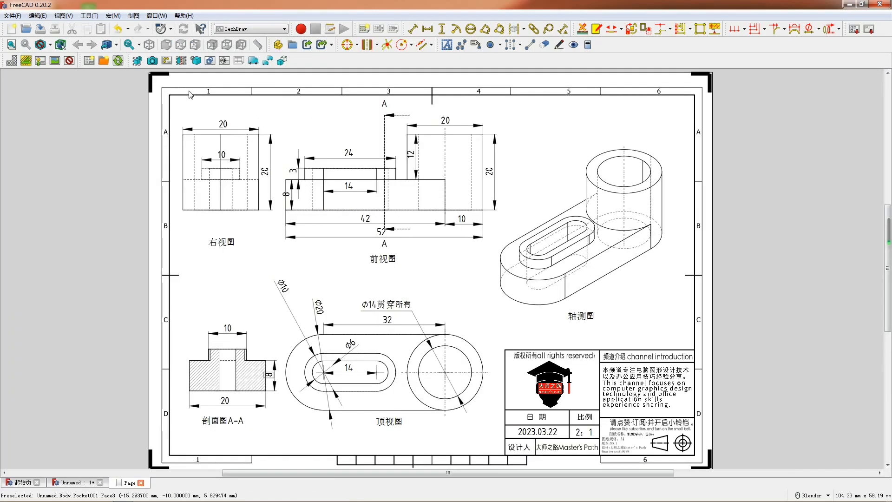
pyautogui.click(12, 45)
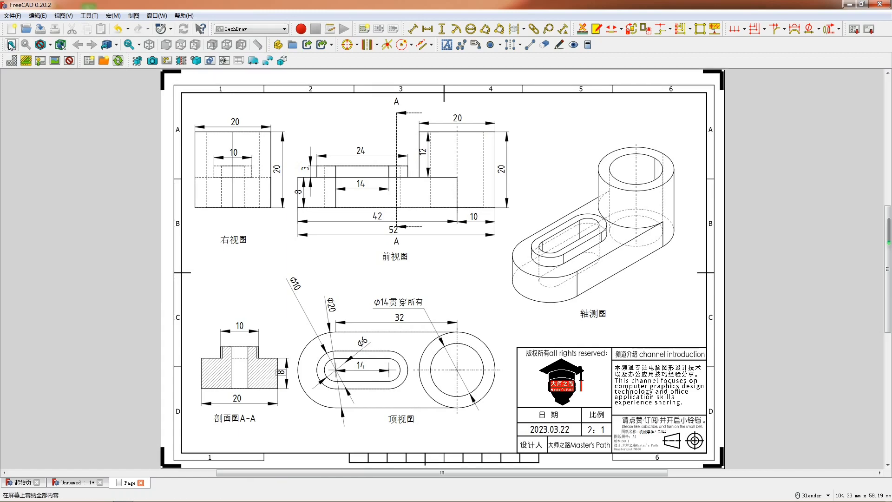